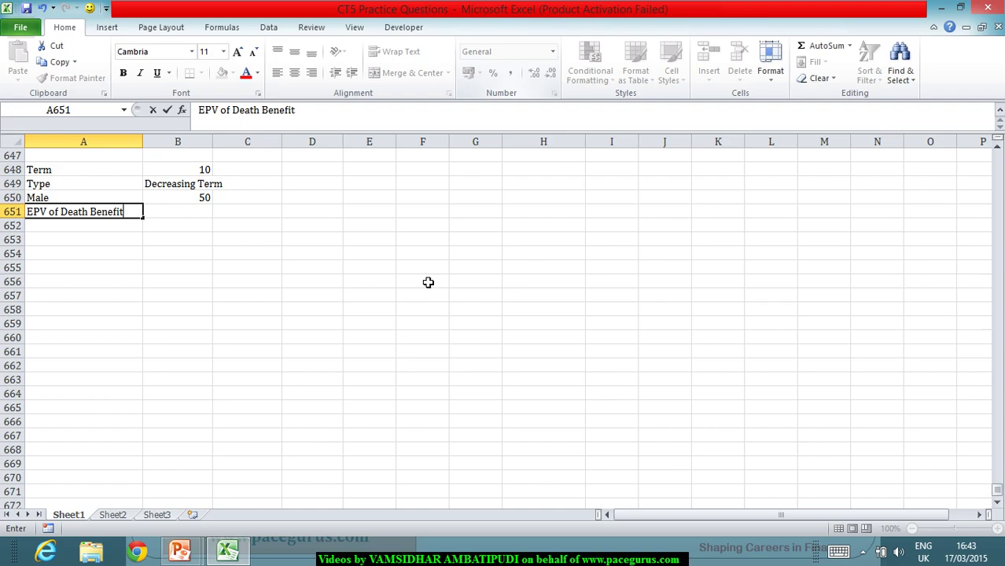
Start the EPV of Death Benefit expression in B651 with 110000A[50]:10 (TL), consulting the decreasing term assurance slide
key("alt+Tab")
key("alt+Tab")
type("110000")
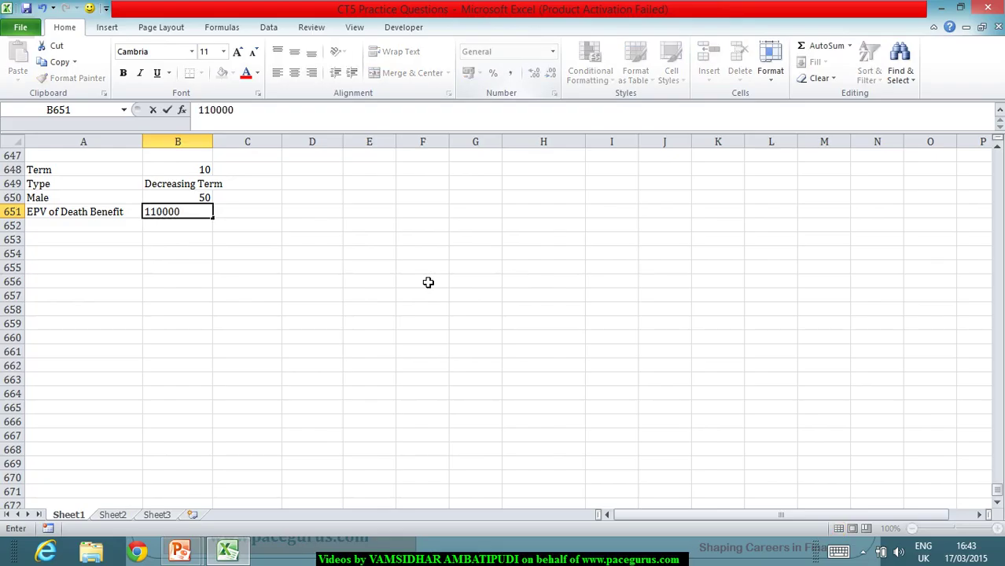
type("A")
key("alt+Tab")
key("alt+Tab")
type("[50]:")
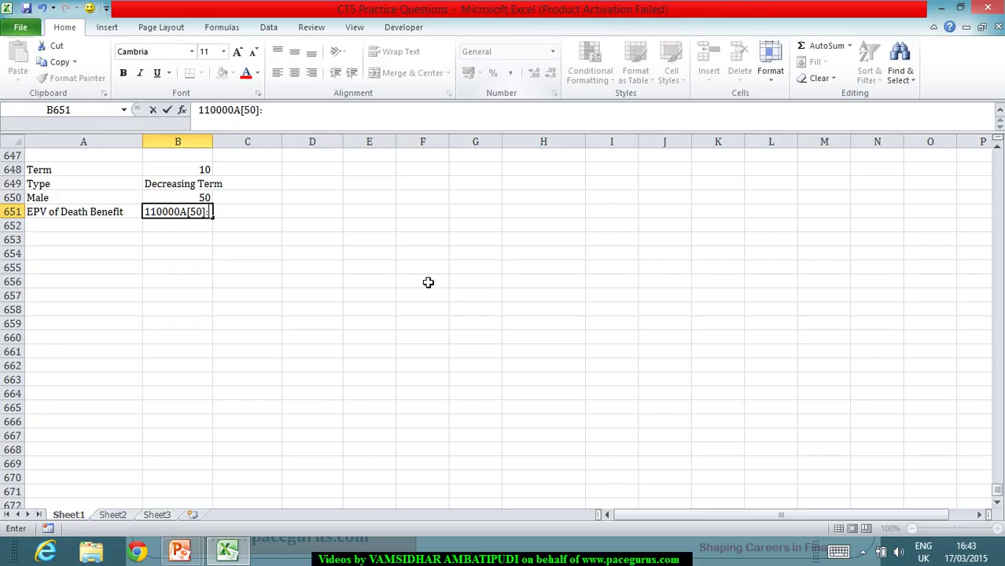
type("10 (TL)")
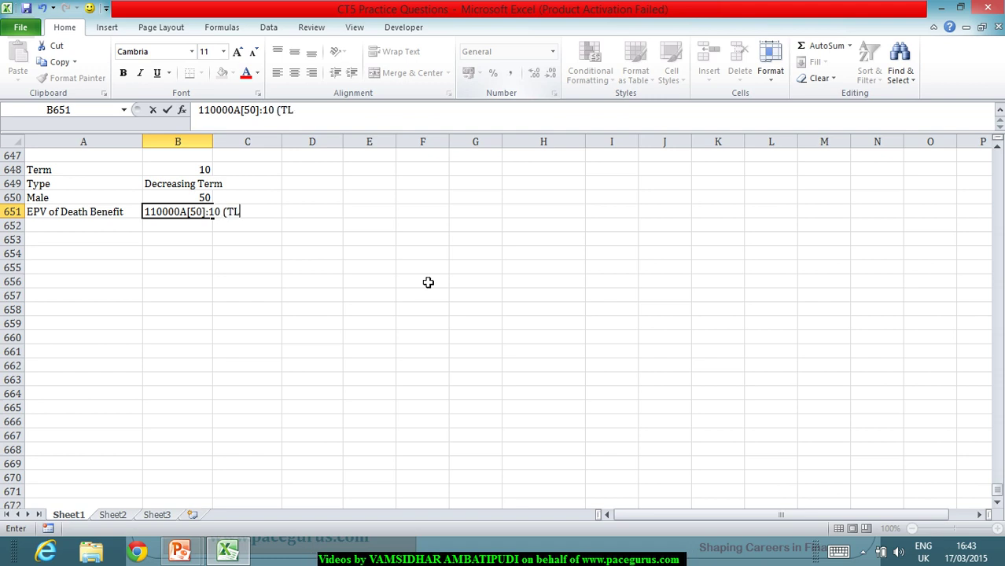
Complete the B651 expression by subtracting the increasing assurance term 10000IA[50]:10 (TL)
type(" -")
type("10")
type("000")
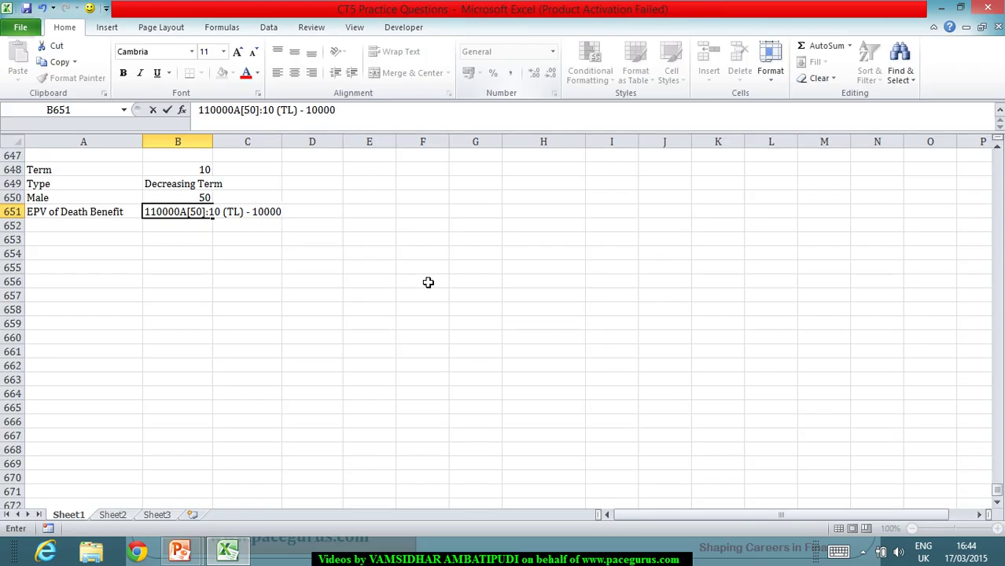
type("IA50")
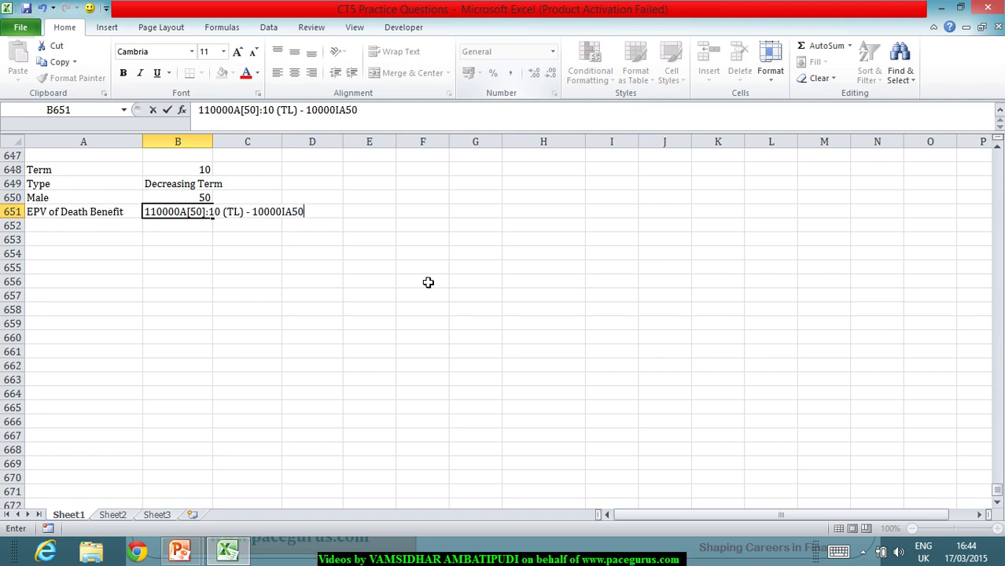
key("BackSpace")
key("BackSpace")
type("[50]:10")
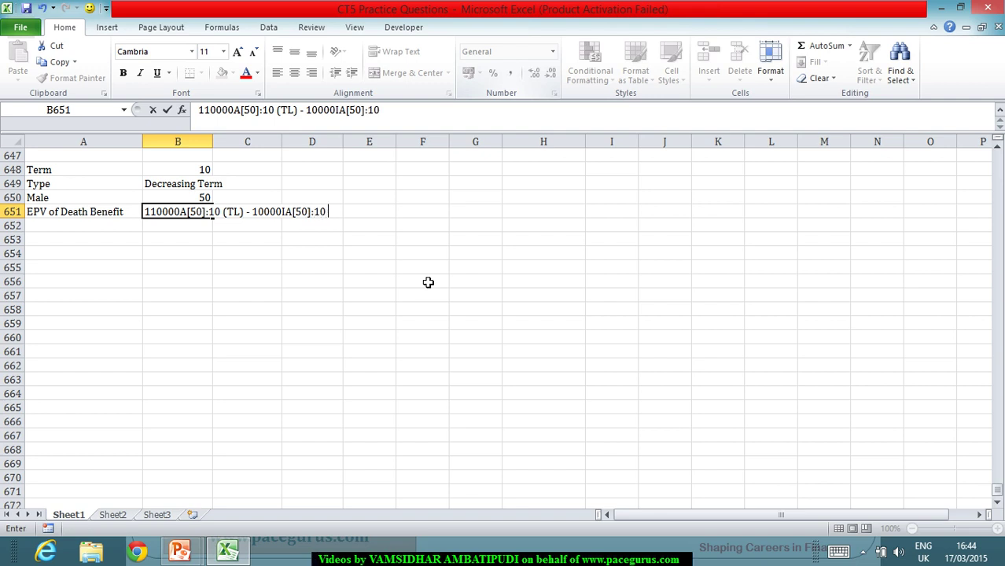
type(" (TL)")
key("Return")
Enter the assurance factor labels A[50] and A60 in cells A653 and A654
key("Down")
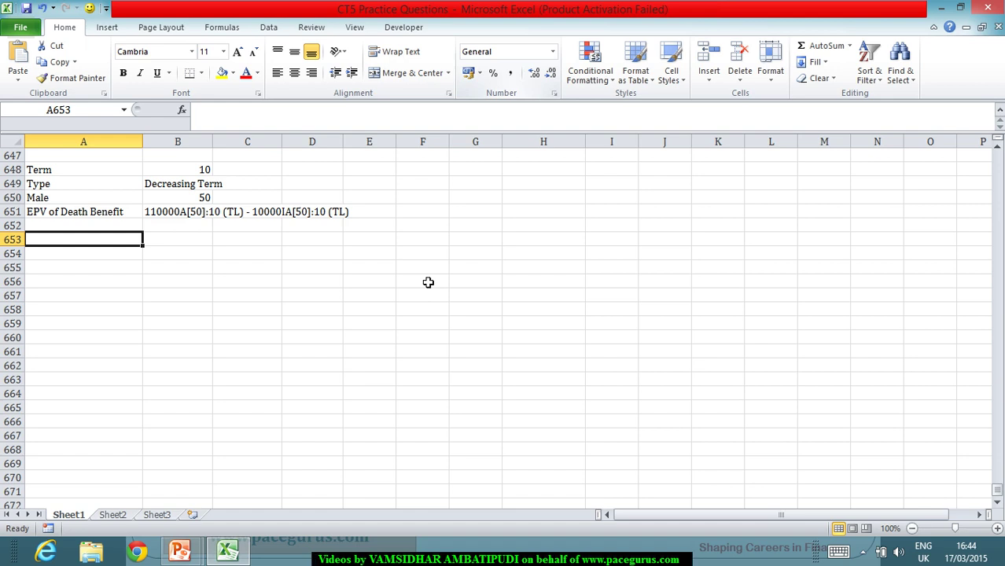
type("A")
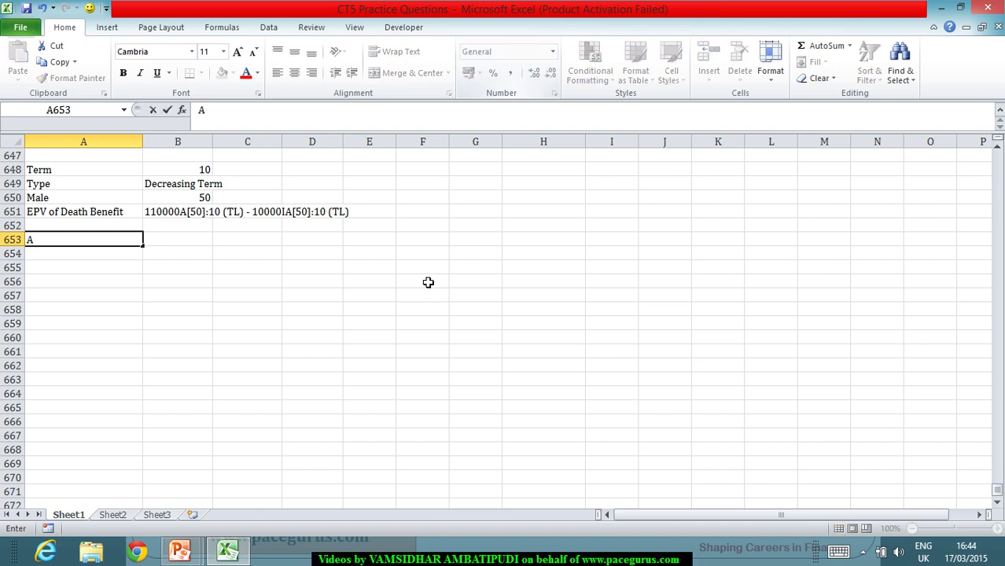
type("[50]")
key("Return")
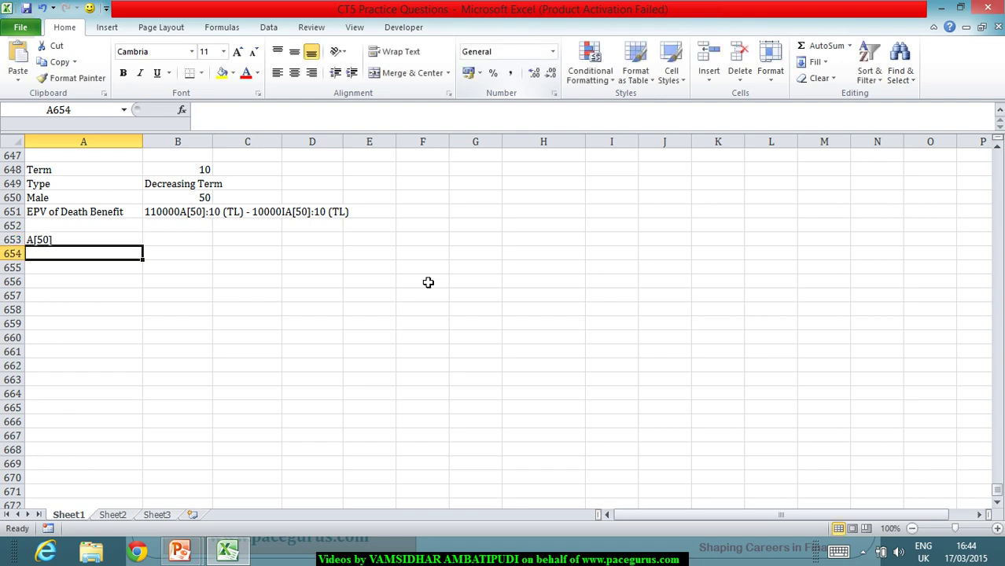
type("A60")
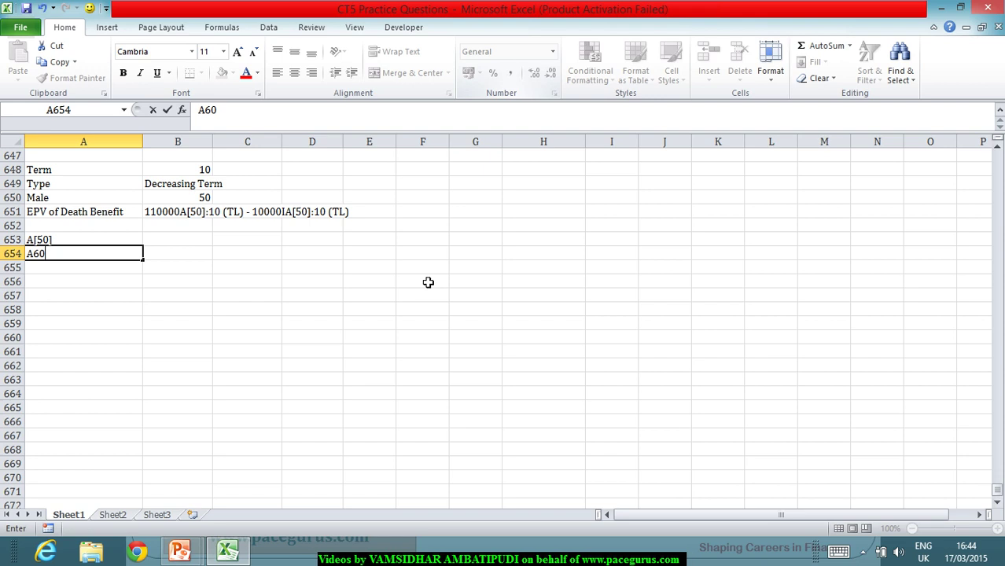
key("Return")
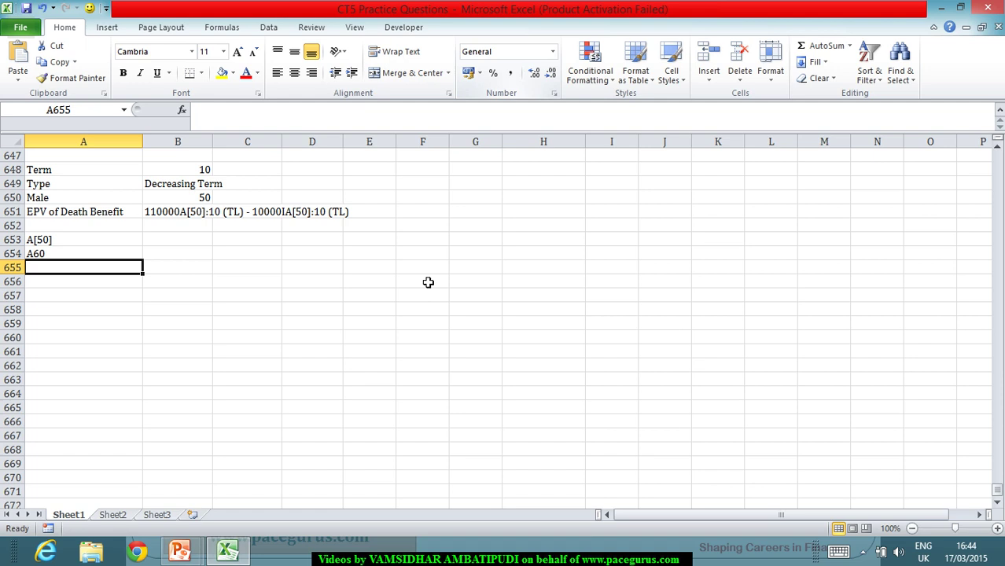
Add the lives labels l60 and l[50] in cells A655 and A656
type("l60")
key("Return")
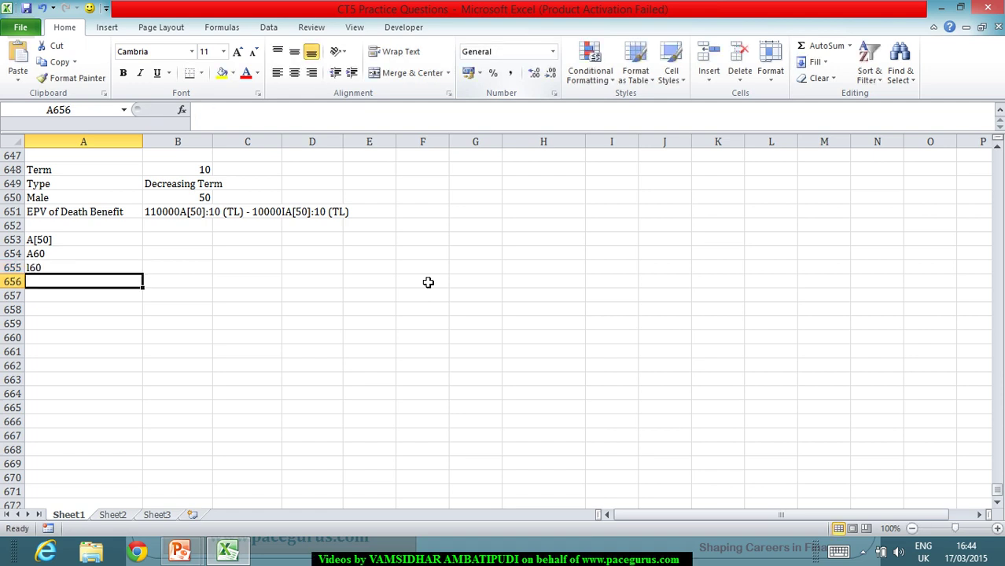
type("l")
key("BackSpace")
type("[50]")
key("Return")
Enter the labels 10p[50], v^10 and First Term in cells A657 to A659
type("10p")
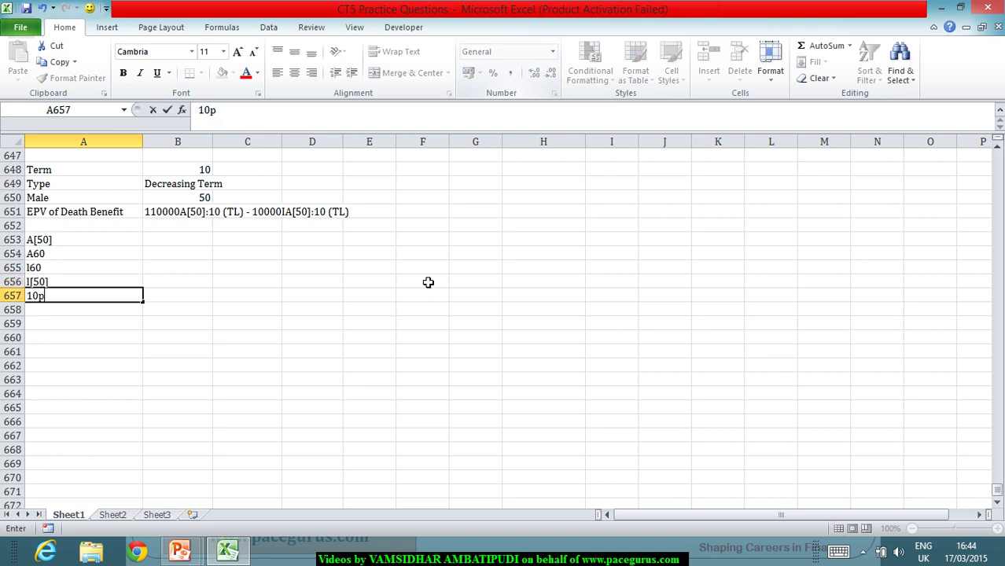
type("[50]")
key("Return")
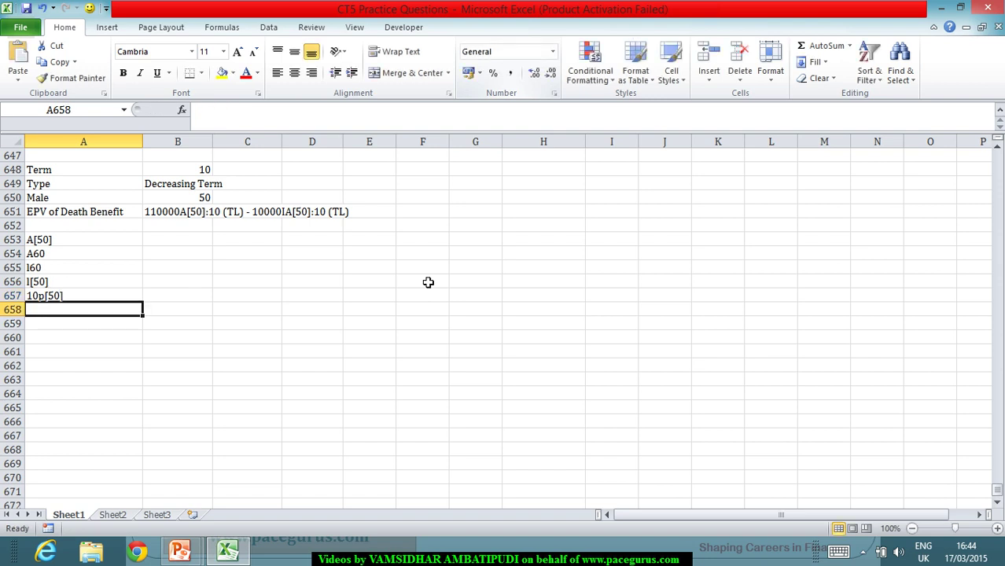
type("v^10")
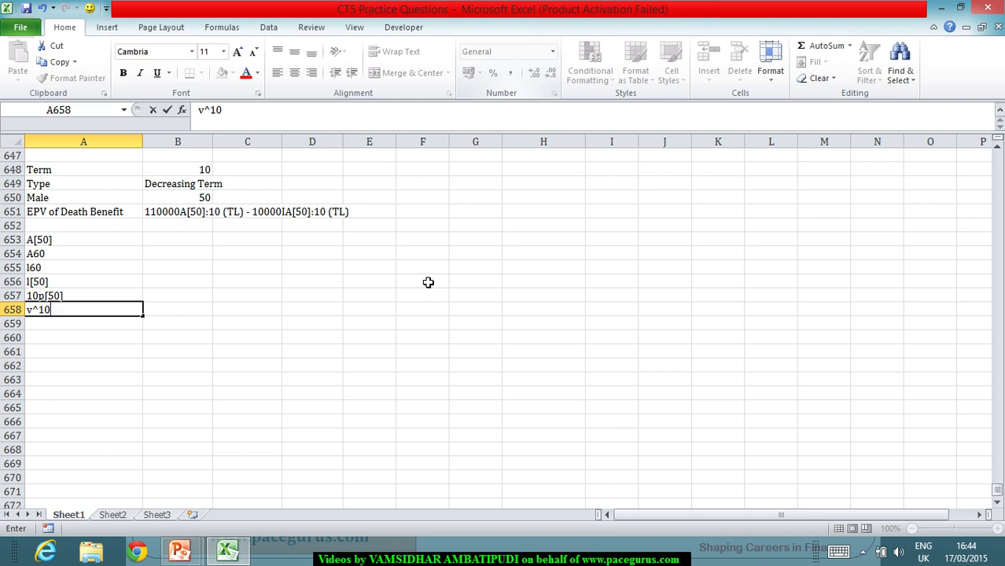
key("Return")
type("F")
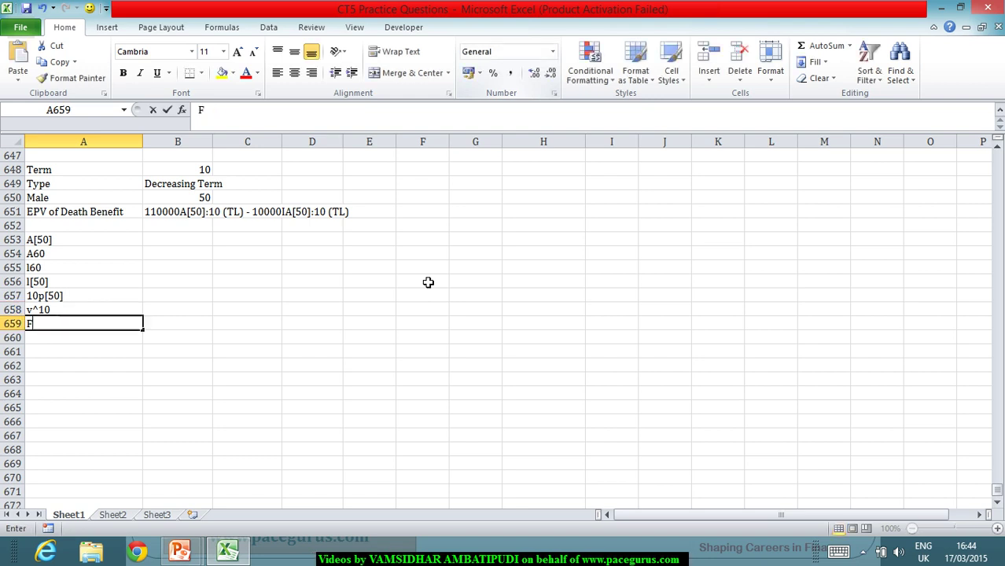
type("irst Term")
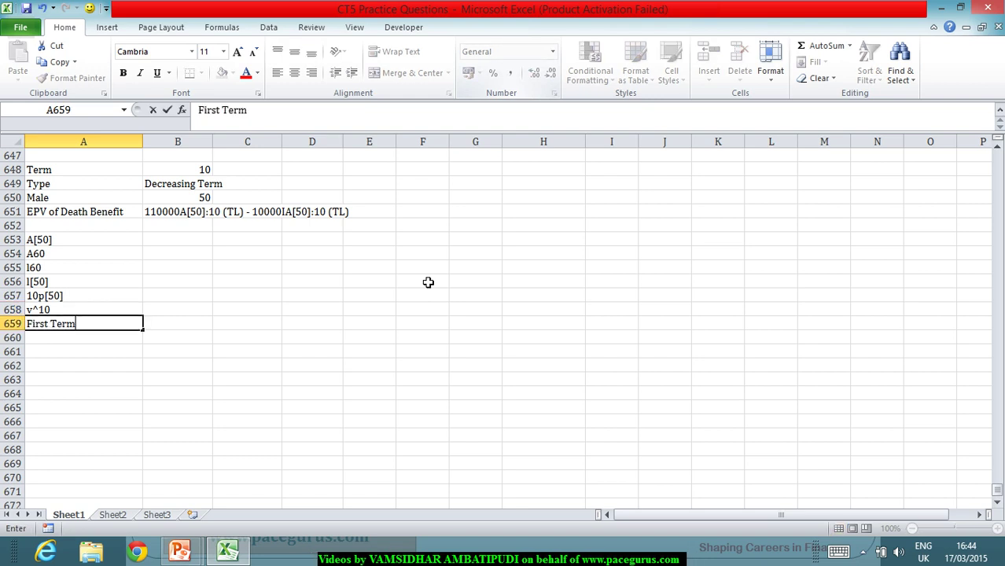
key("Return")
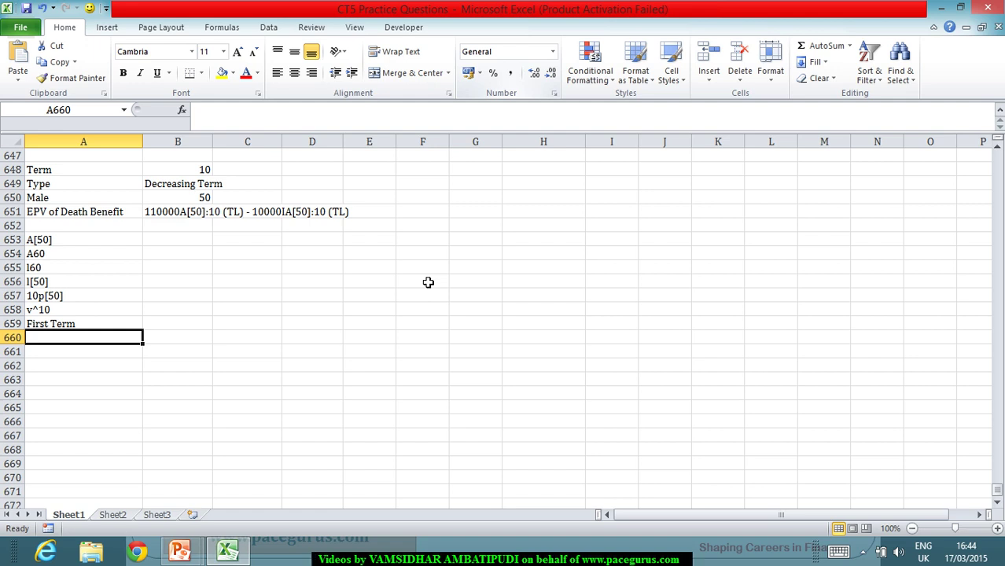
Add the increasing assurance labels IA[50] and IA60 in cells A660 and A661
type("IA")
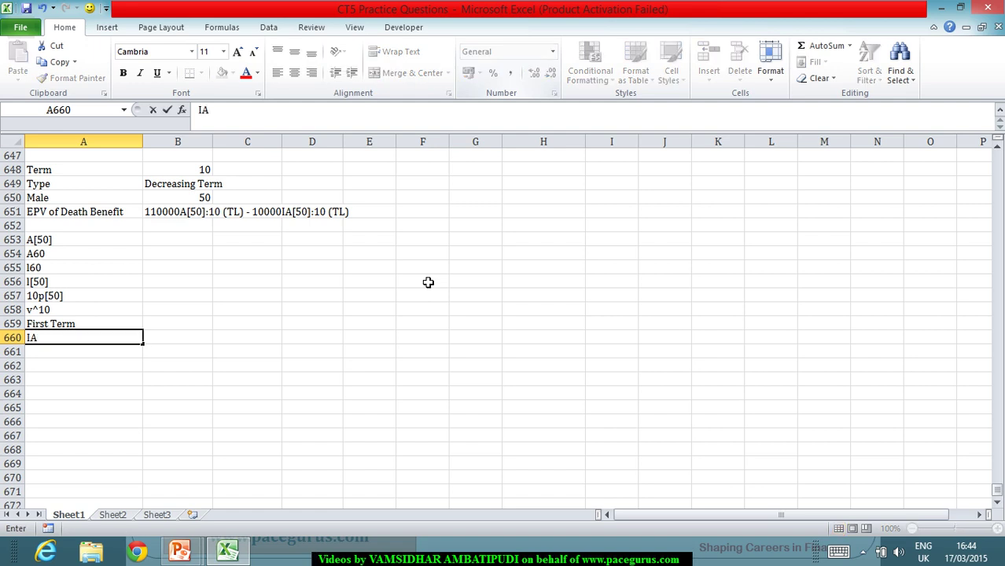
type("[50]")
key("Return")
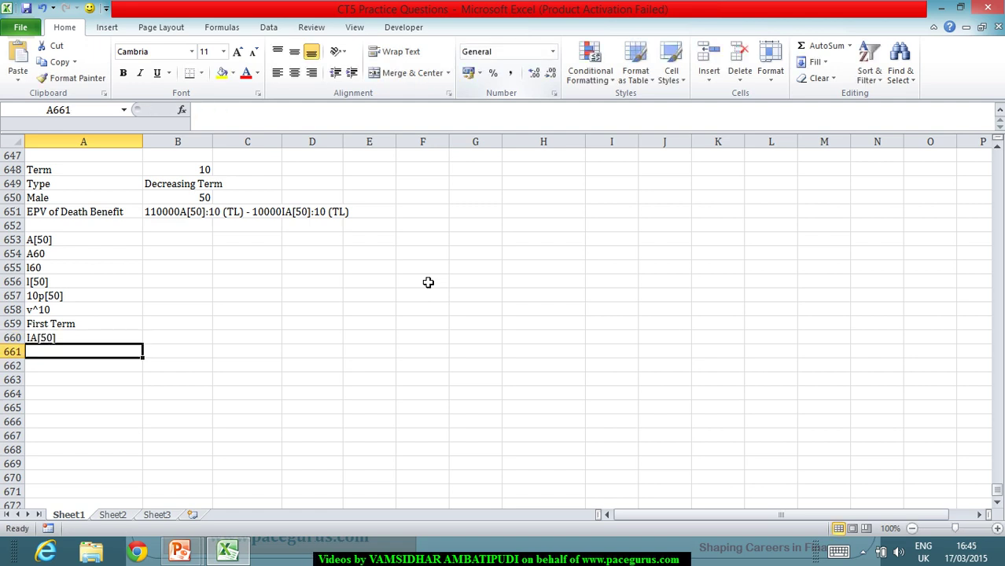
type("IA")
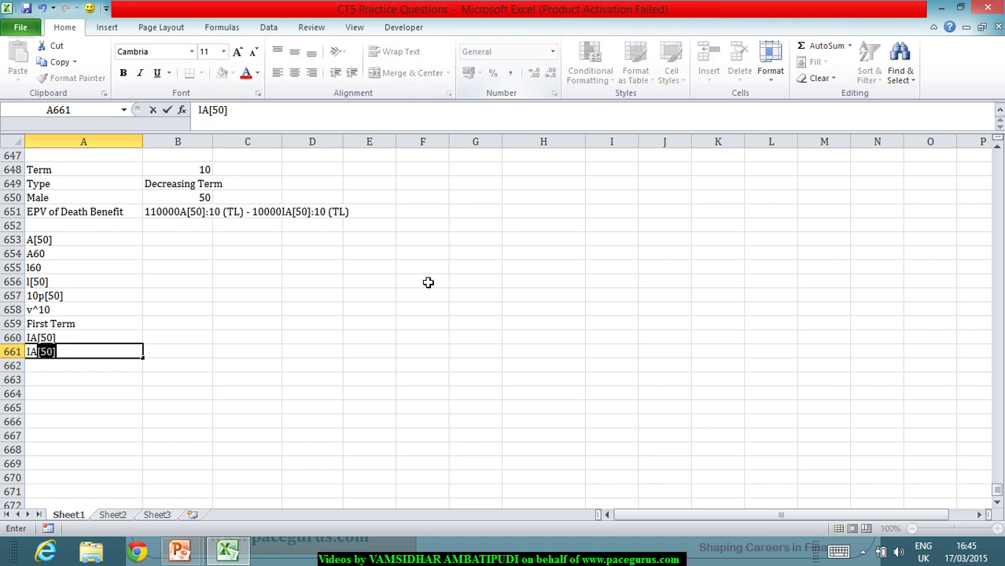
type("60")
key("Return")
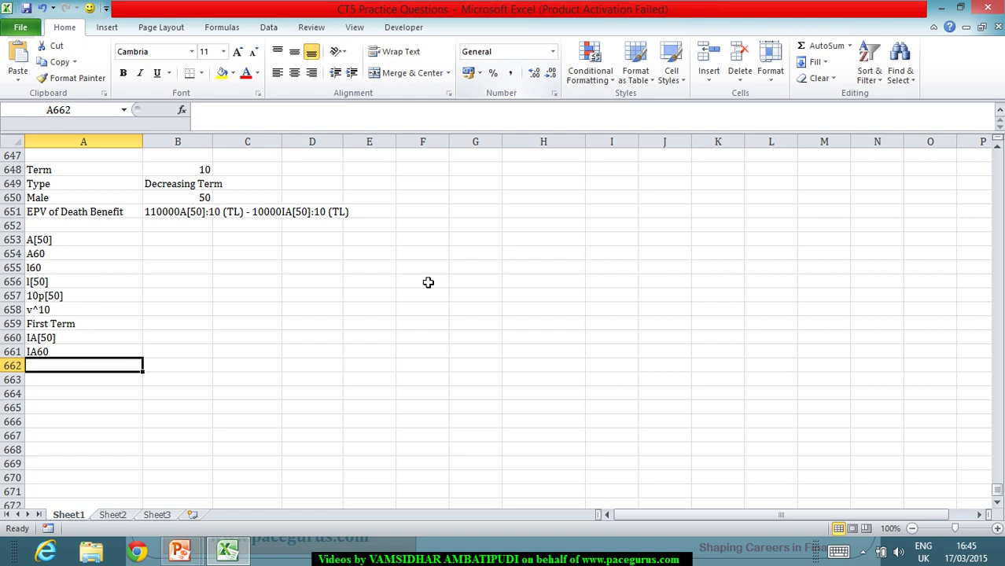
Enter the result labels Second Term and EPV of Death Benefit in cells A662 and A663
type("Second Term")
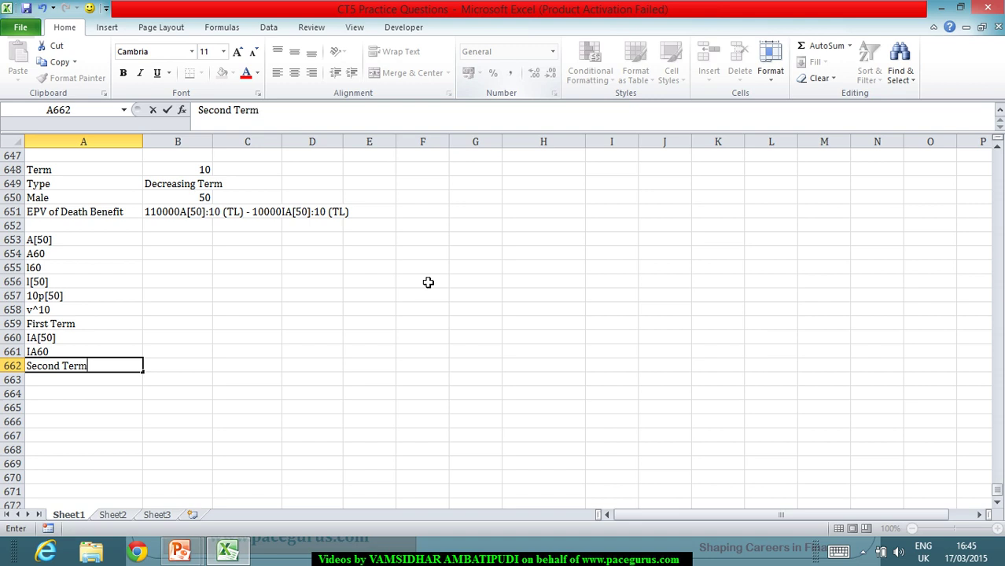
key("Return")
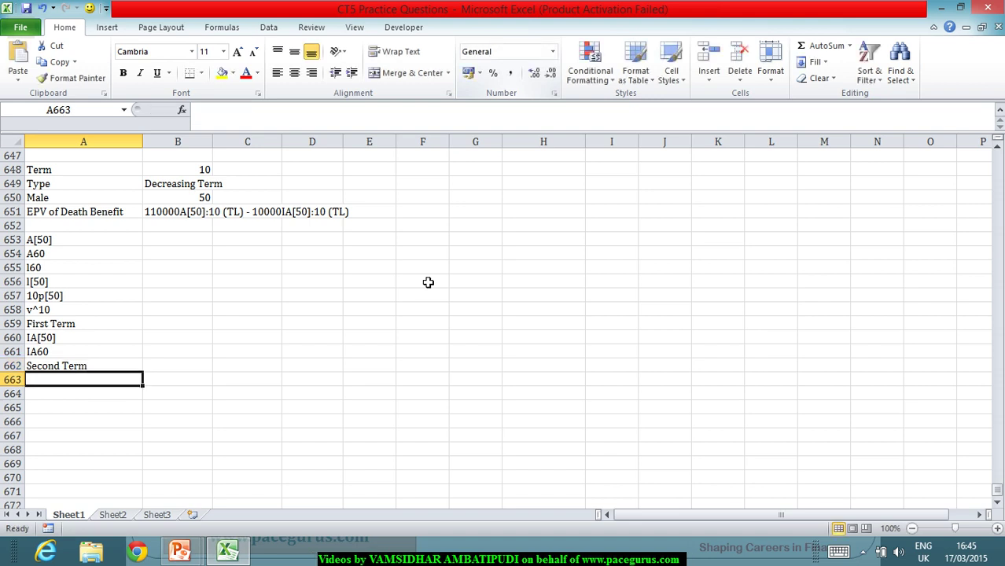
type("EPV of")
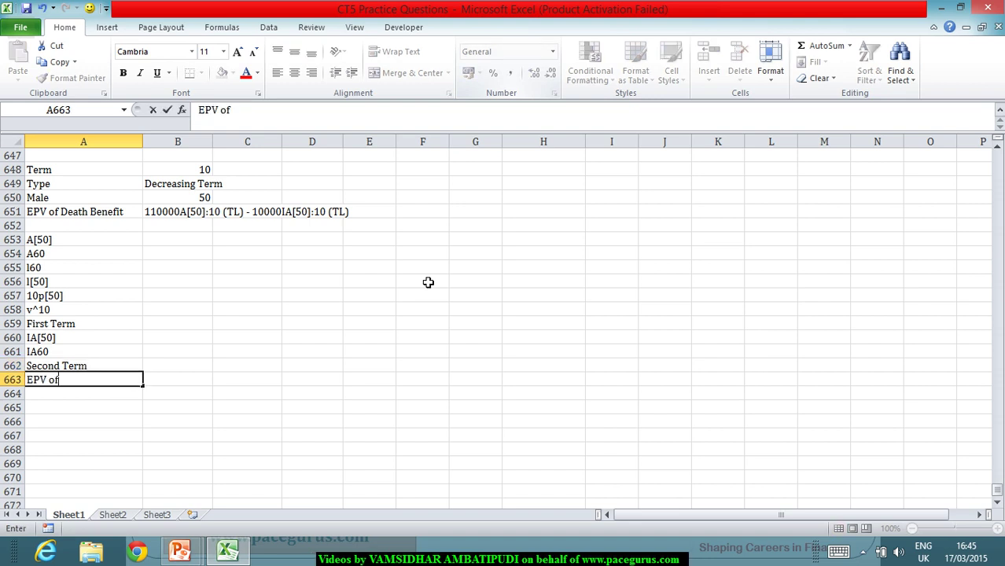
type(" Death Benefit")
key("Tab")
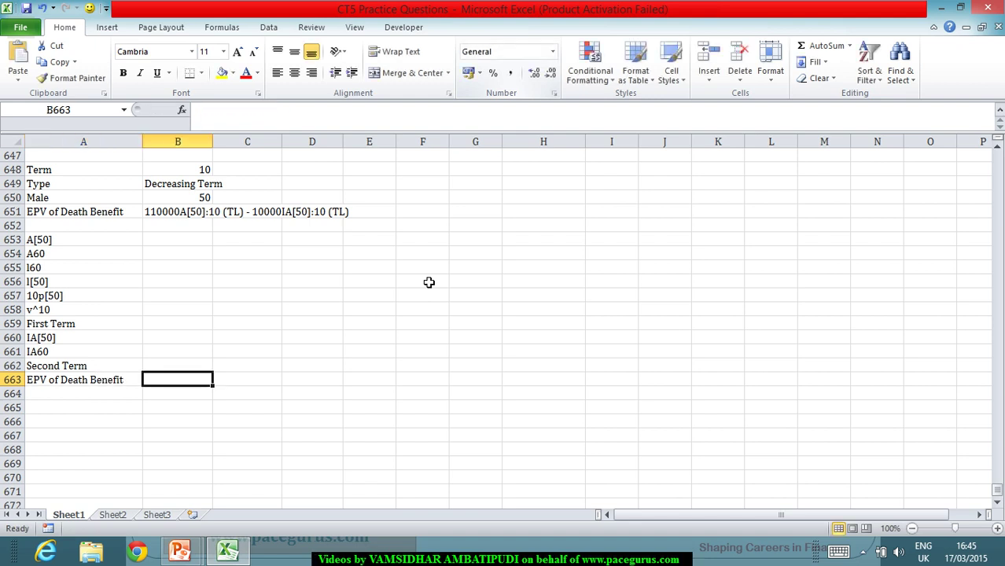
Check the basis on the problem slide and enter 0.20463 for A[50] and 0.32692 for A60 in B653:B654
left_click(164, 243)
key("alt+Tab")
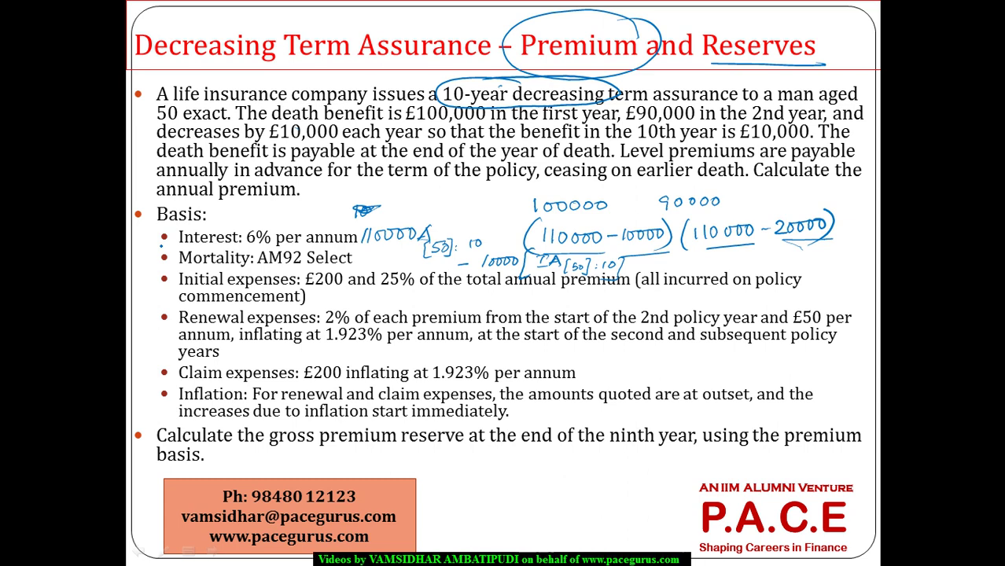
key("alt+Tab")
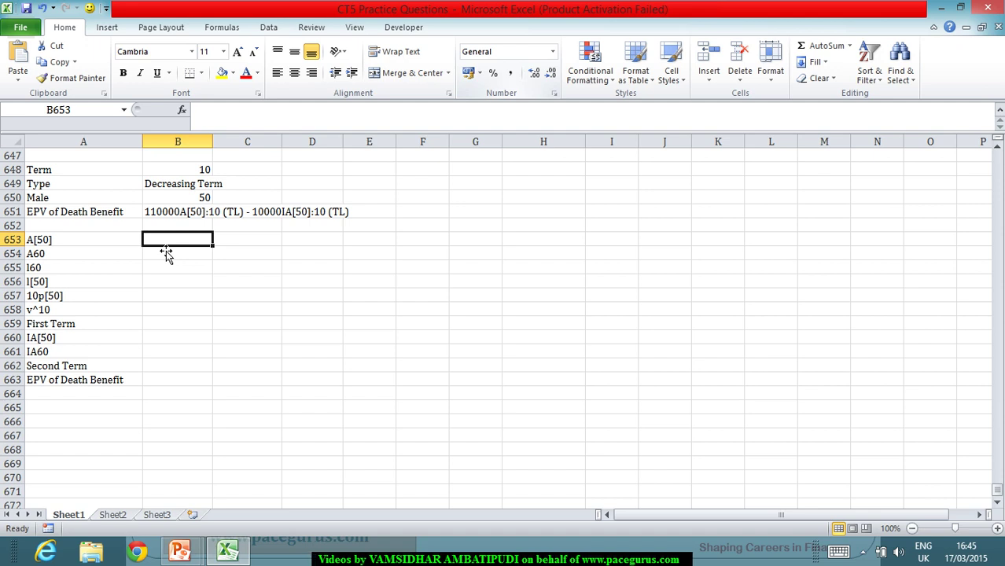
type(".")
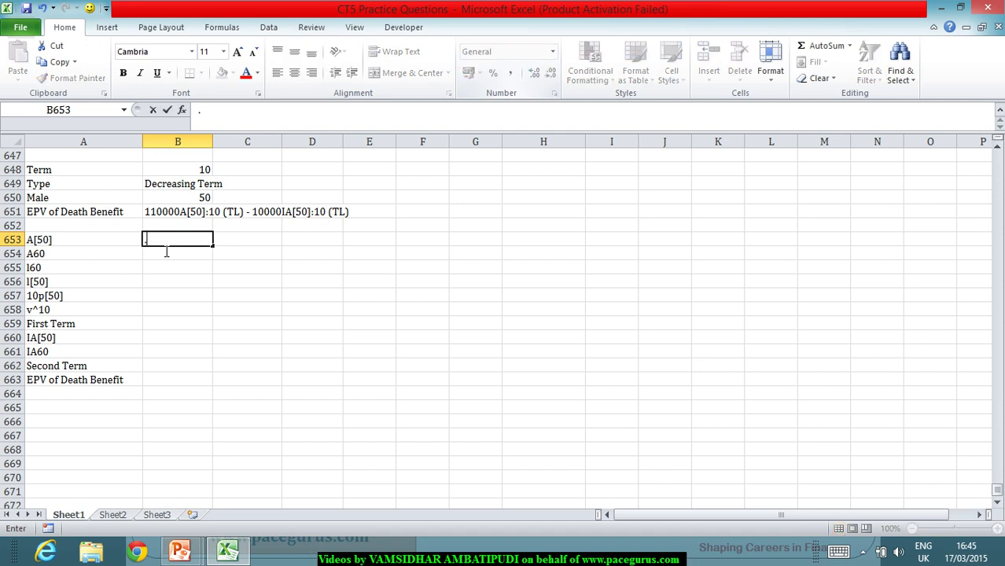
type("20463")
key("Return")
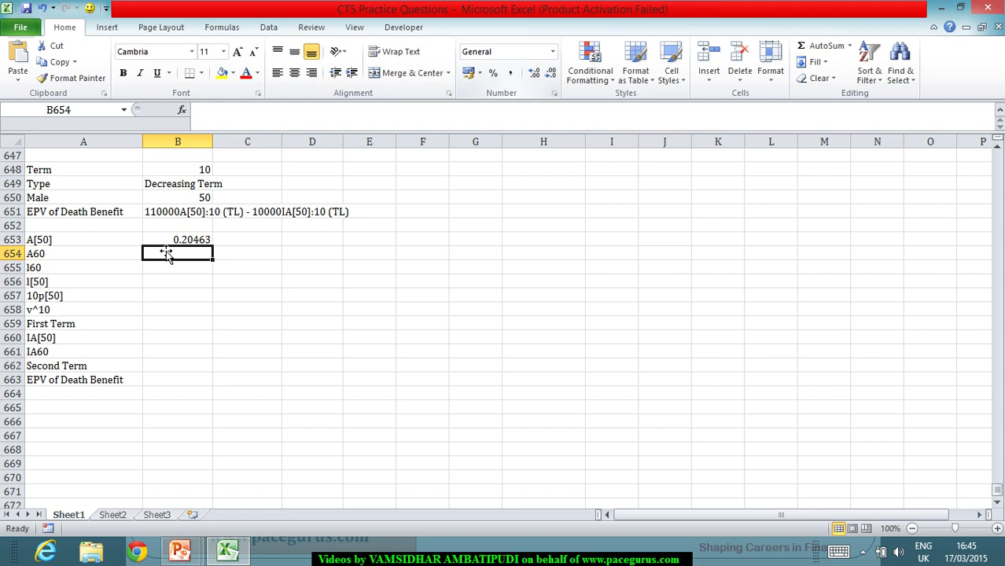
type(".")
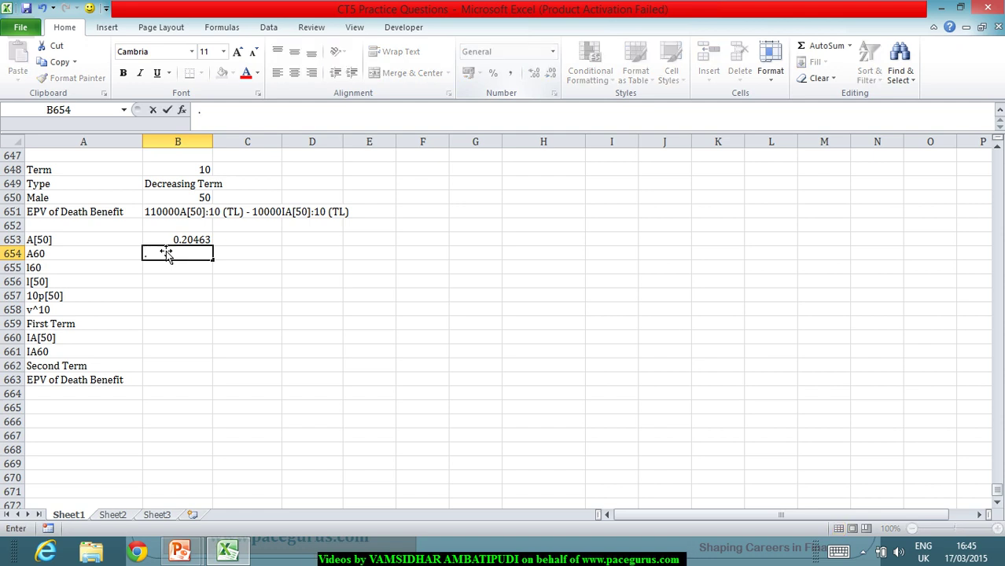
type("32692")
key("Return")
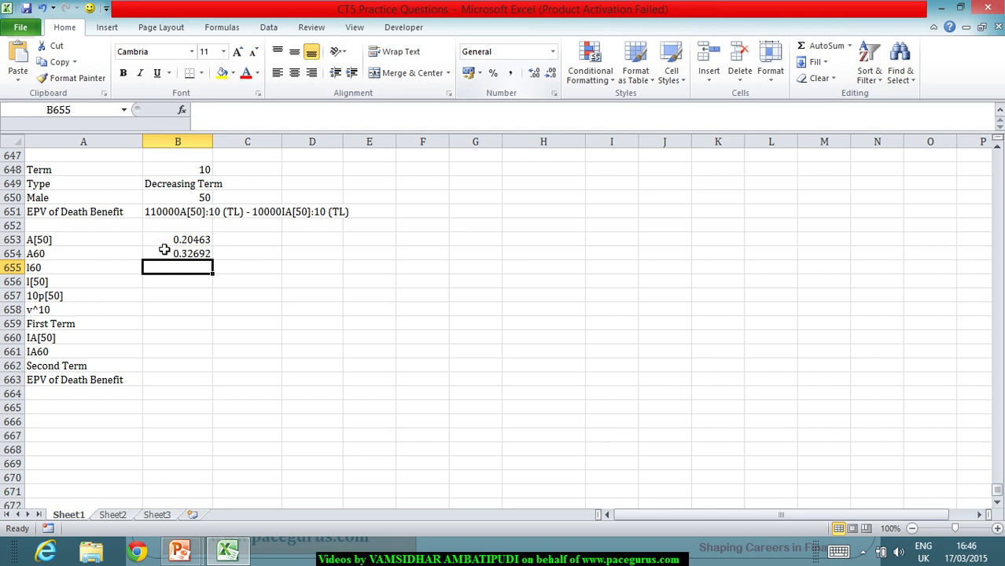
Enter 4.84789 as the IA[50] value in B660
left_click(174, 339)
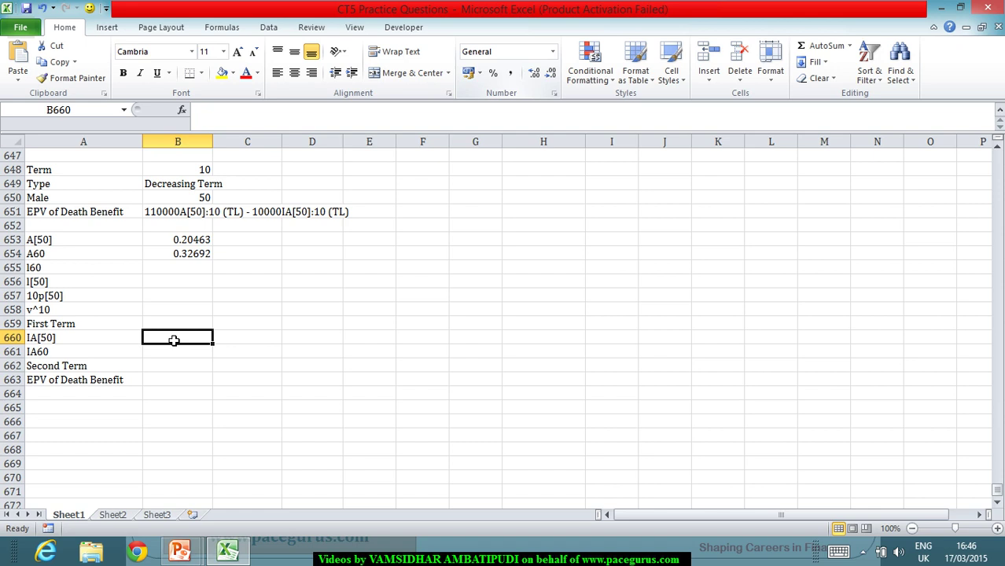
type("4.84789")
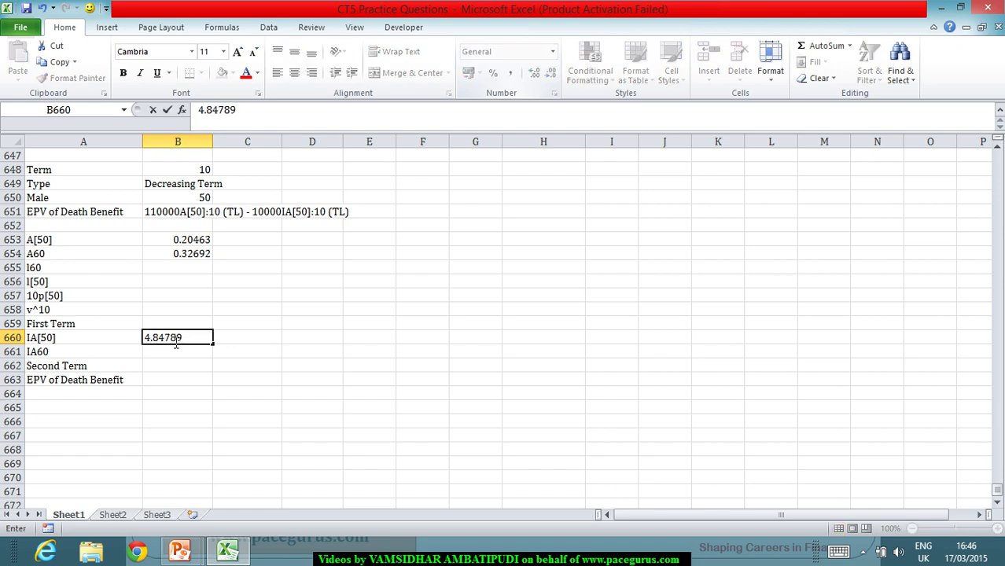
key("Return")
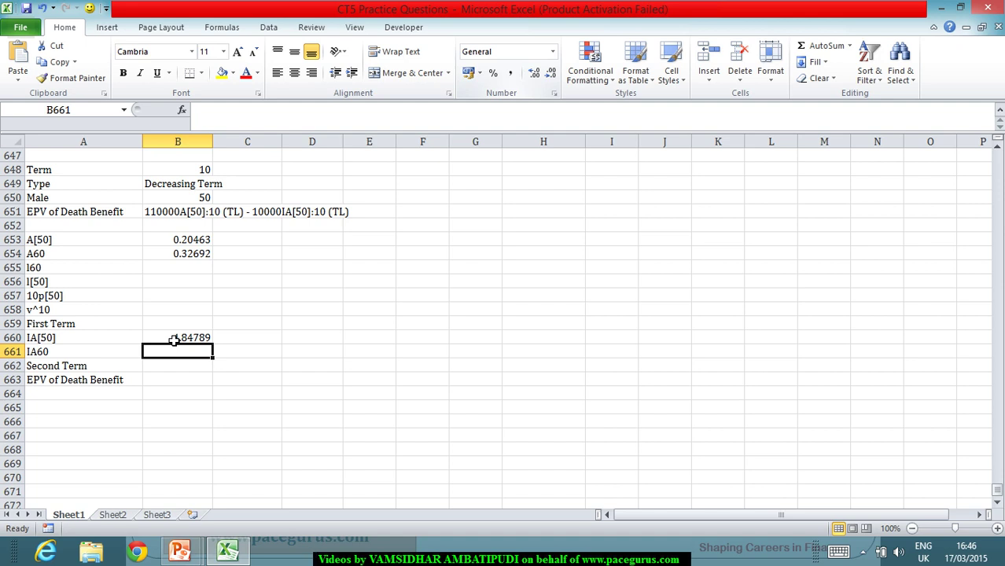
Enter 5.46572 for IA60 in B661, 9287.2164 for l60 in B655 and 9706.0977 for l[50] in B656
type("5.46572")
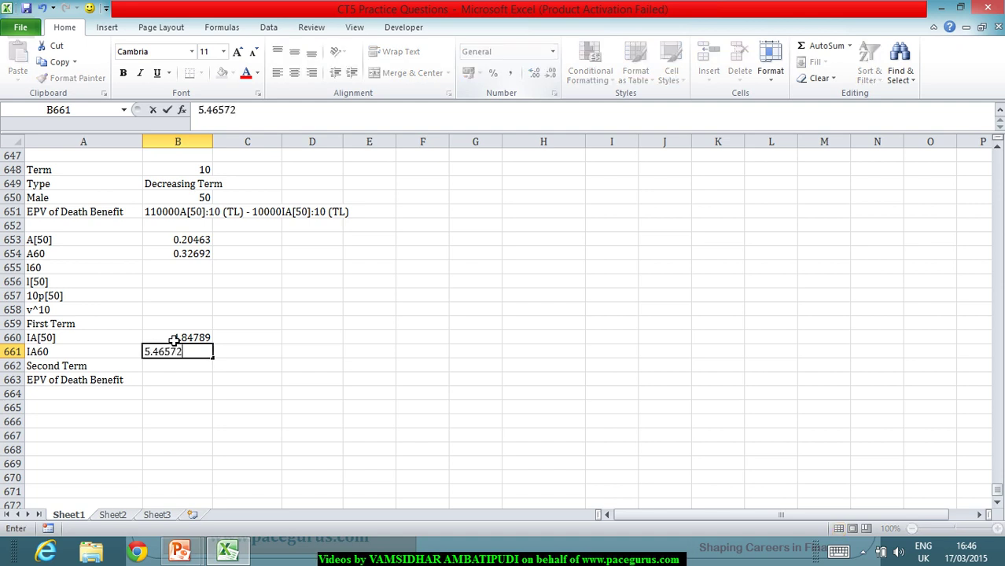
key("Return")
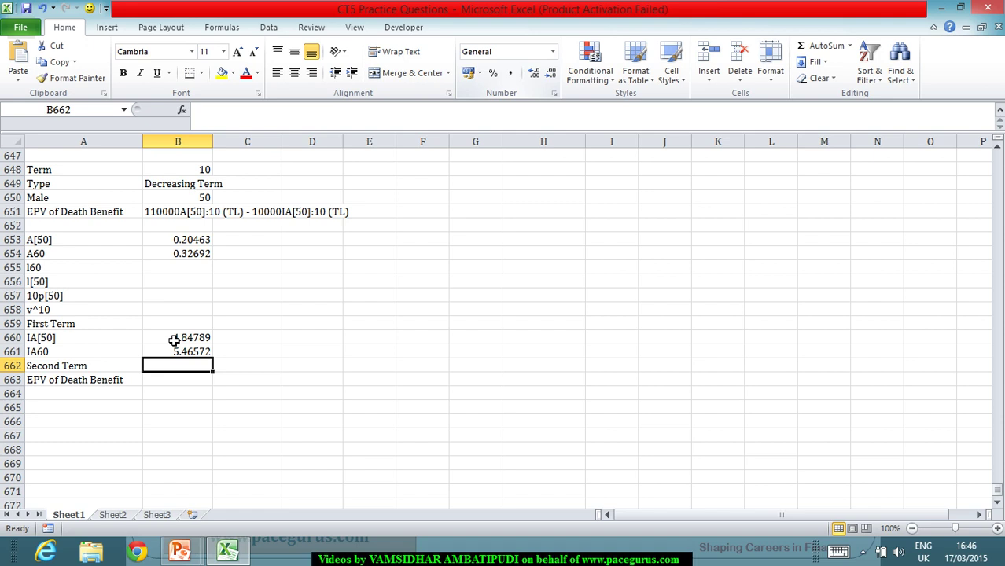
left_click(176, 269)
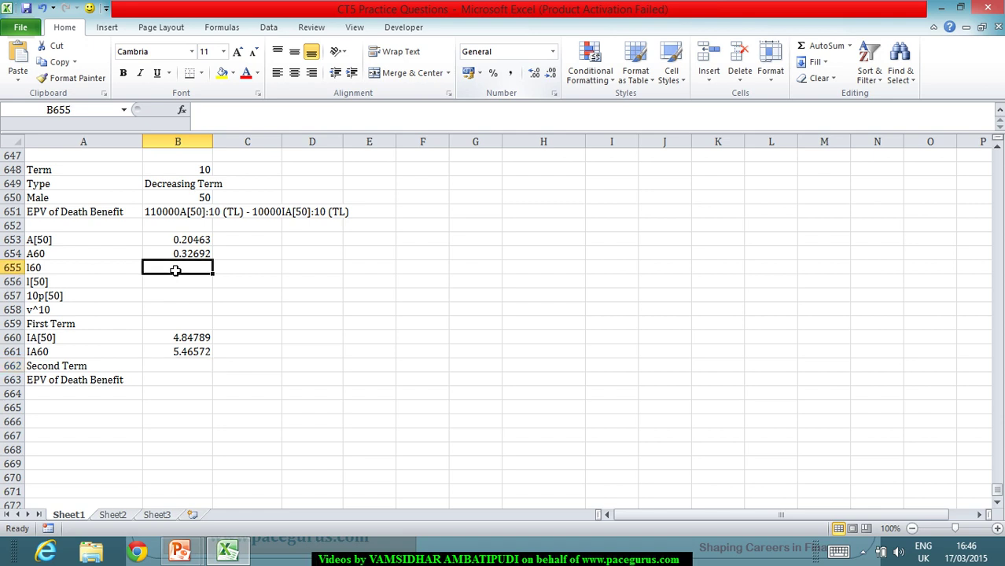
type("928")
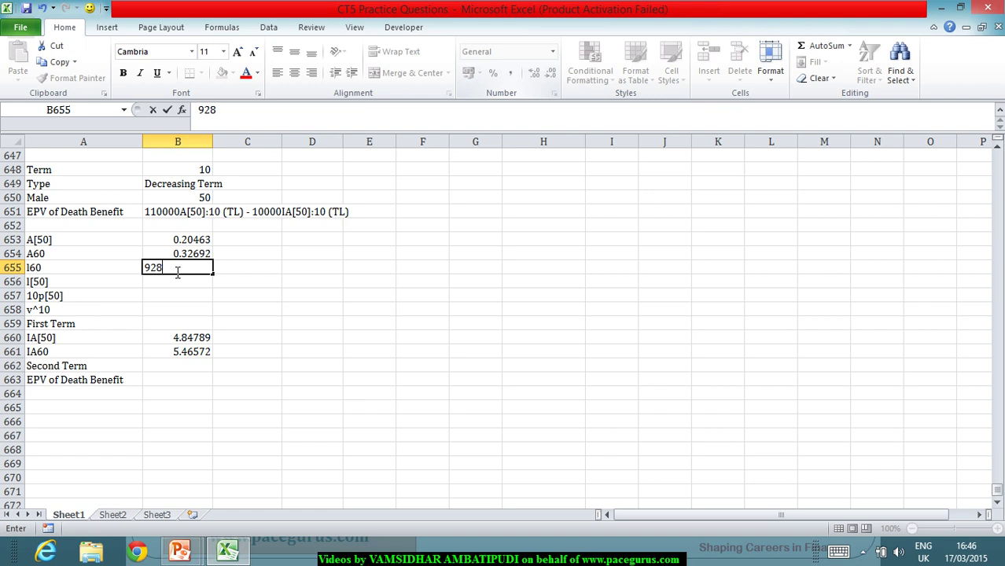
type("7.2164")
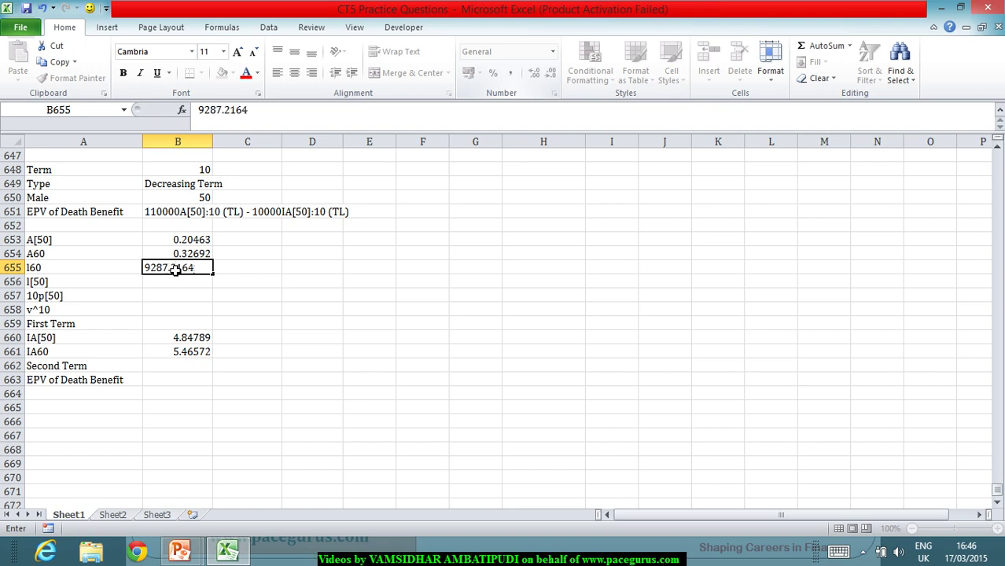
key("Return")
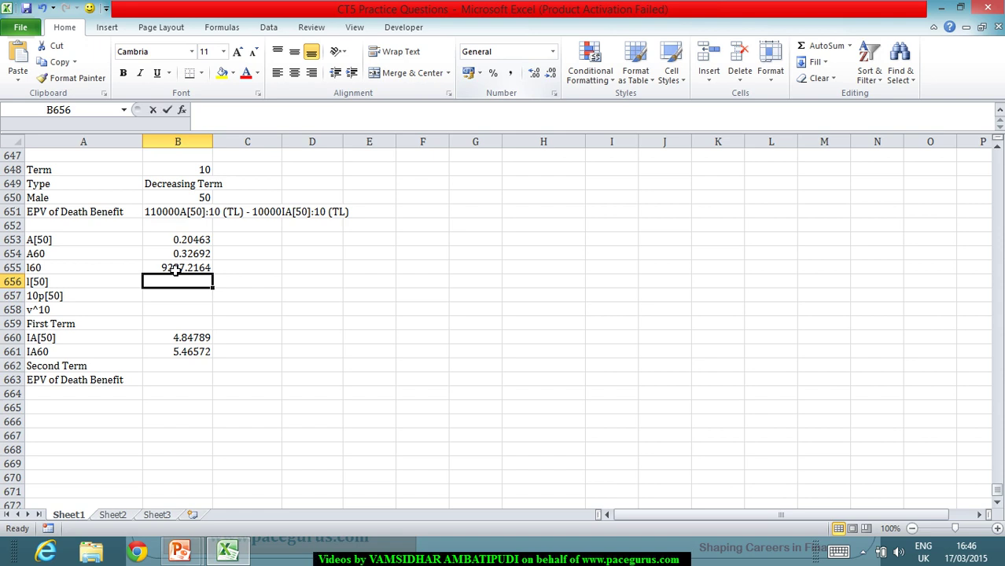
type("9706.")
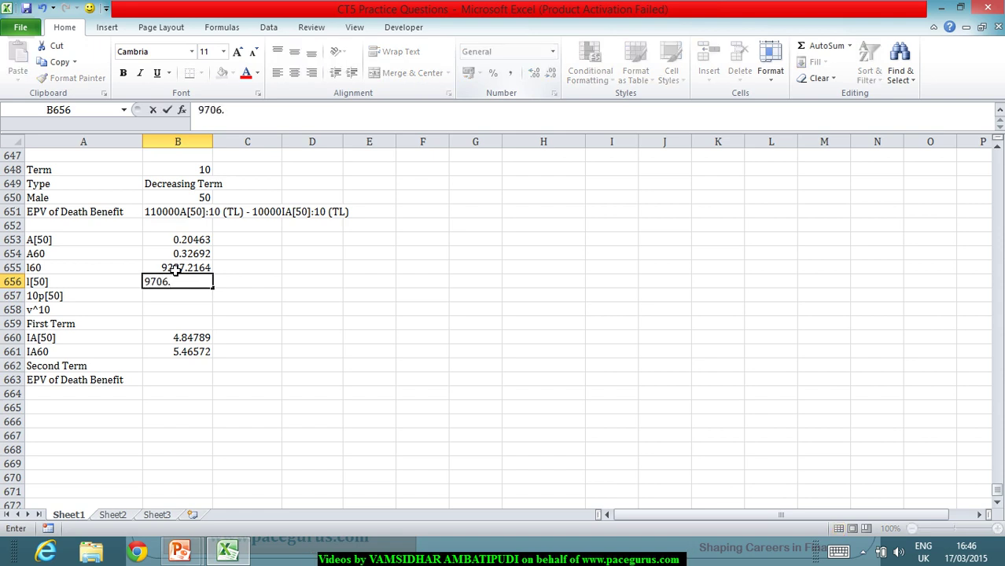
type("0977")
key("Return")
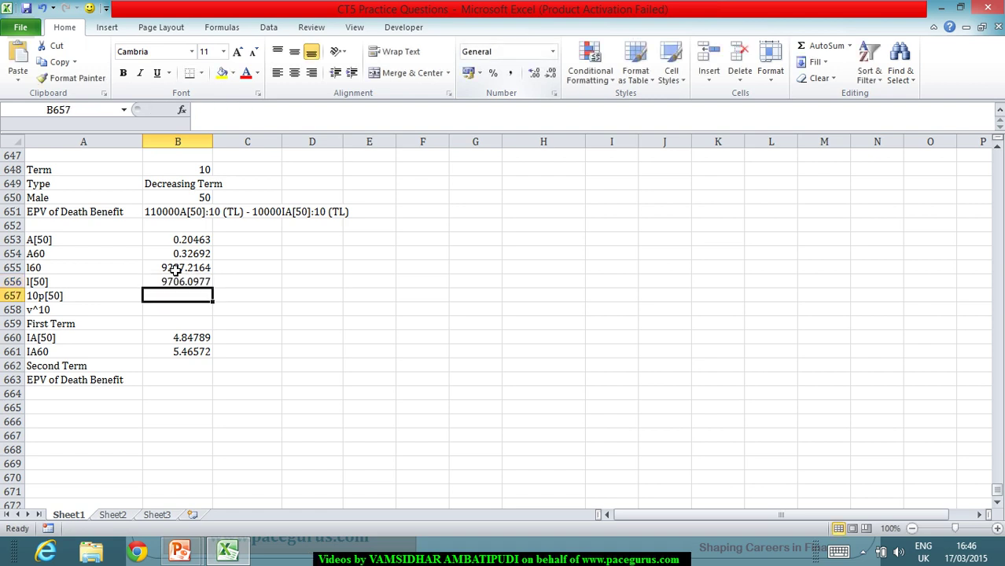
Calculate the survival probability 10p[50] in B657 by dividing l60 by l[50] with =B655/B656
type("=")
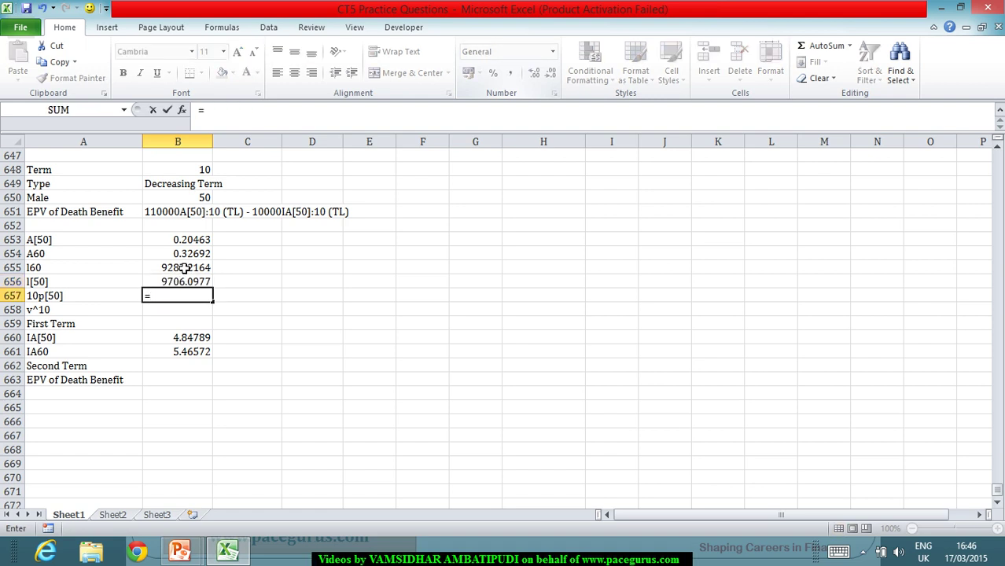
left_click(183, 267)
type("/")
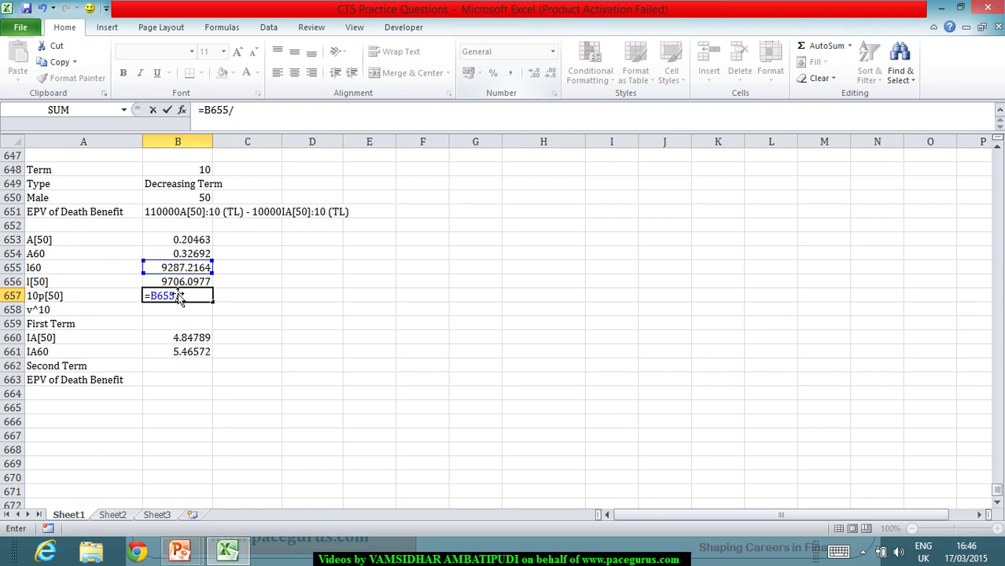
left_click(177, 284)
key("Return")
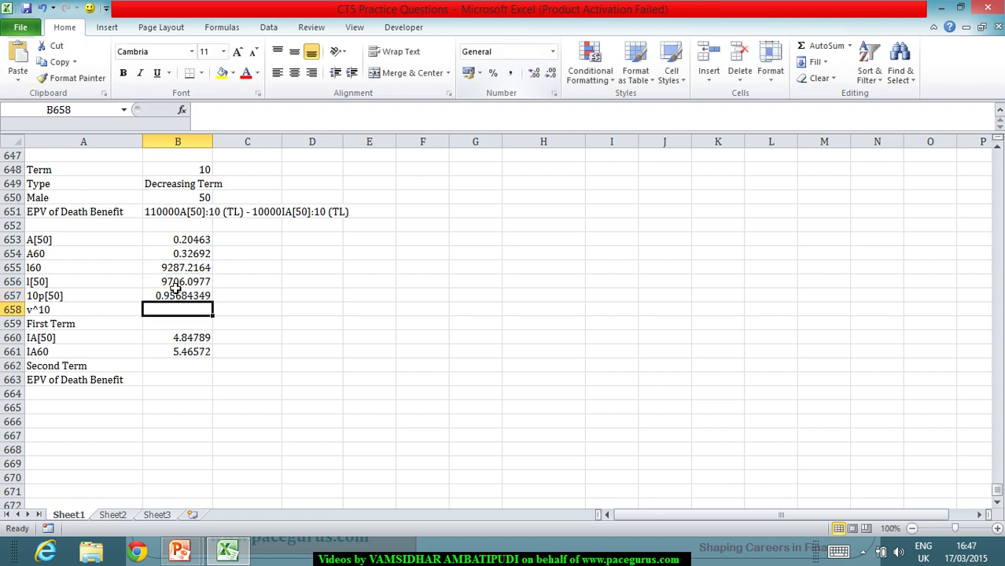
Calculate the discount factor v^10 in B658 with the formula =1/1.06^10
type("=1")
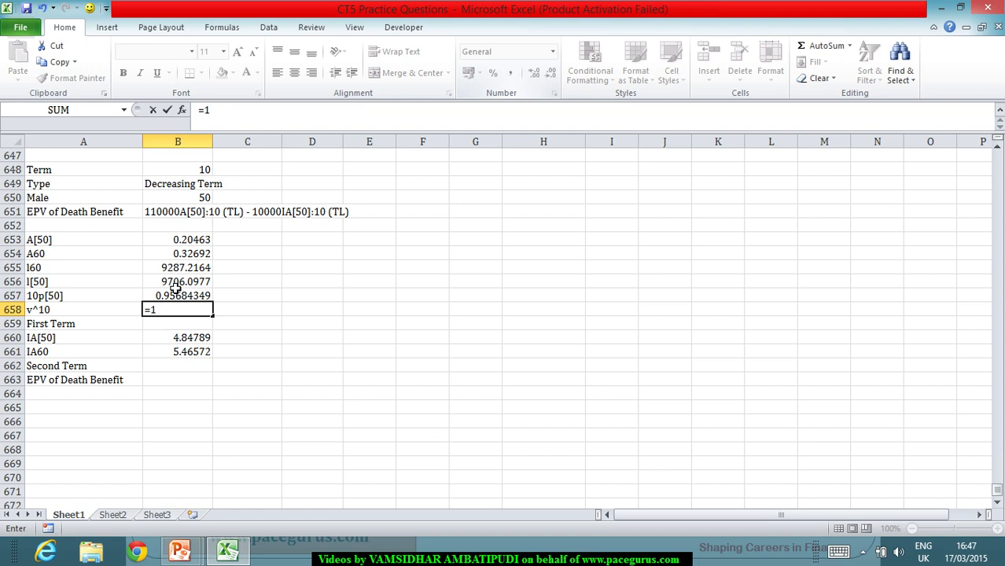
type("/1.")
type("06^10")
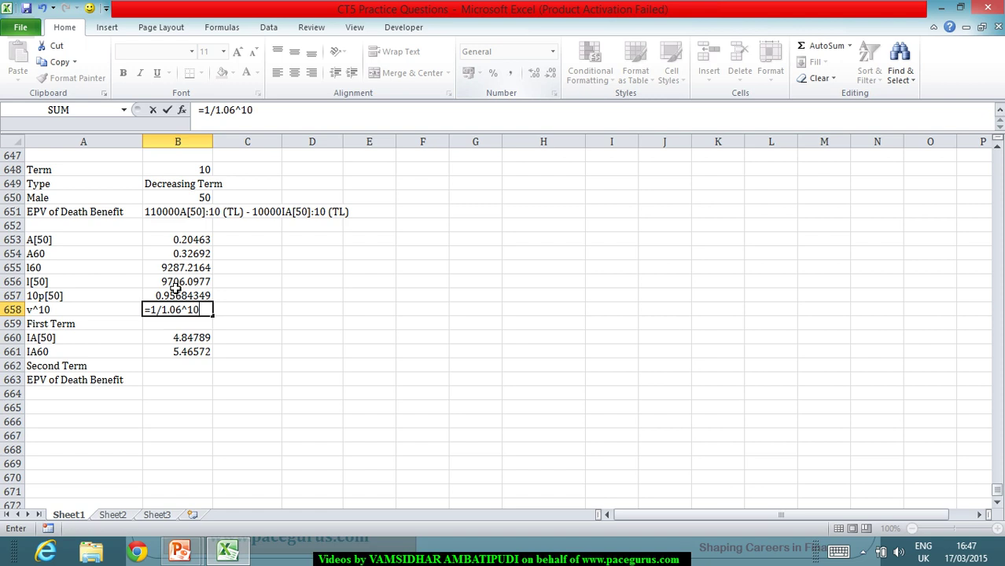
key("Return")
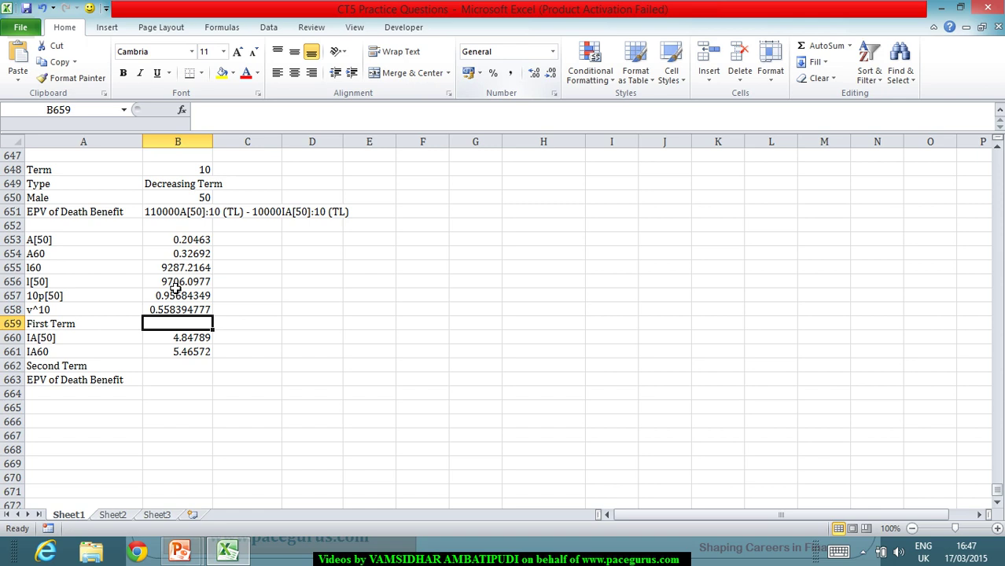
Calculate the First Term in B659 with the formula =110000*(B653-B657*B658*B654)
type("=")
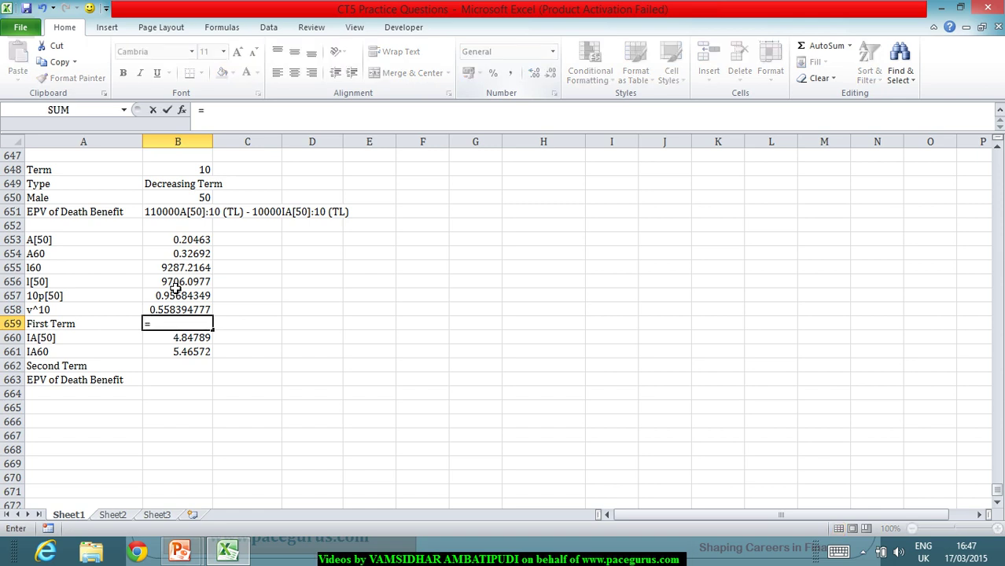
type("110000")
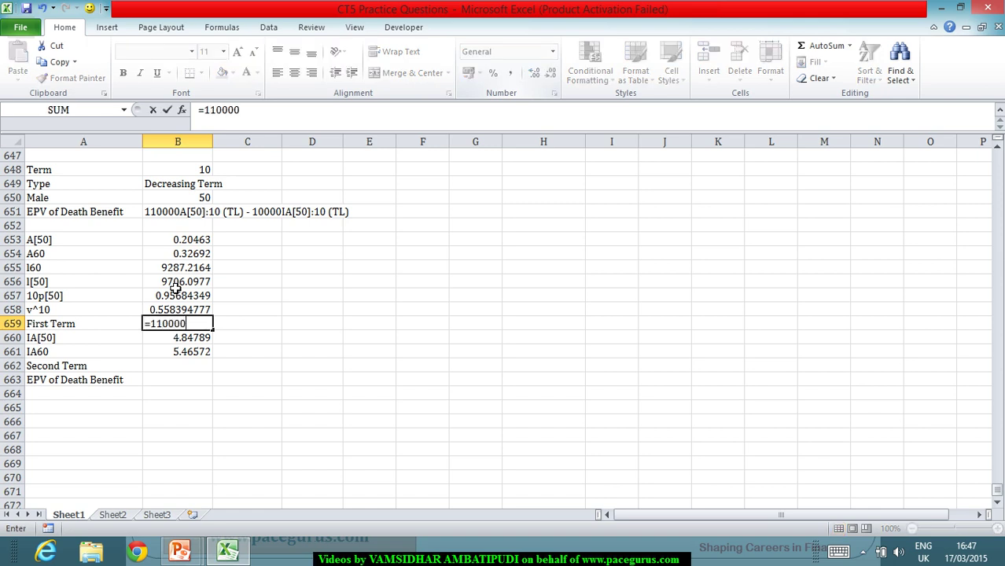
type("*(")
left_click(190, 243)
type("-")
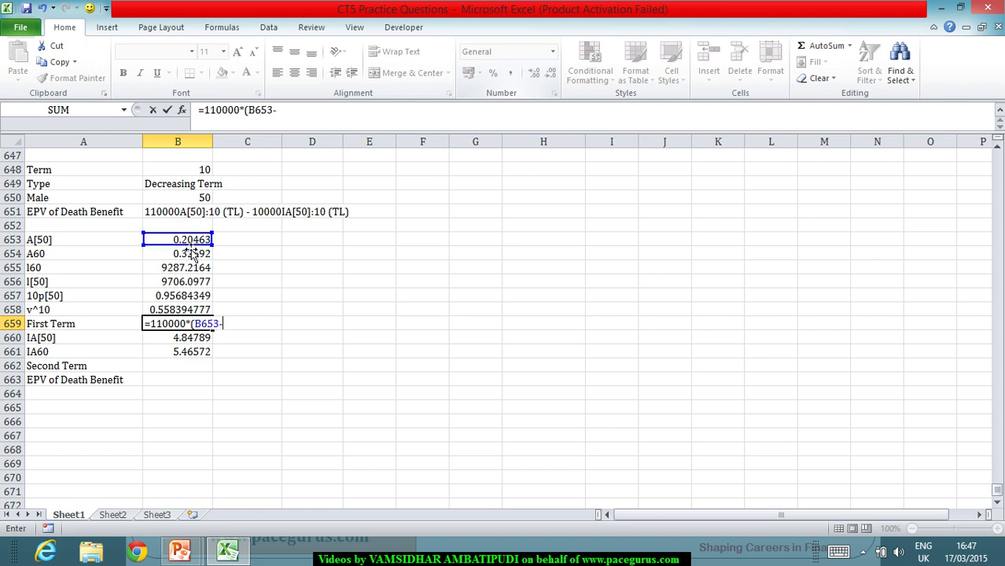
left_click(182, 296)
type("*")
left_click(170, 311)
type("*")
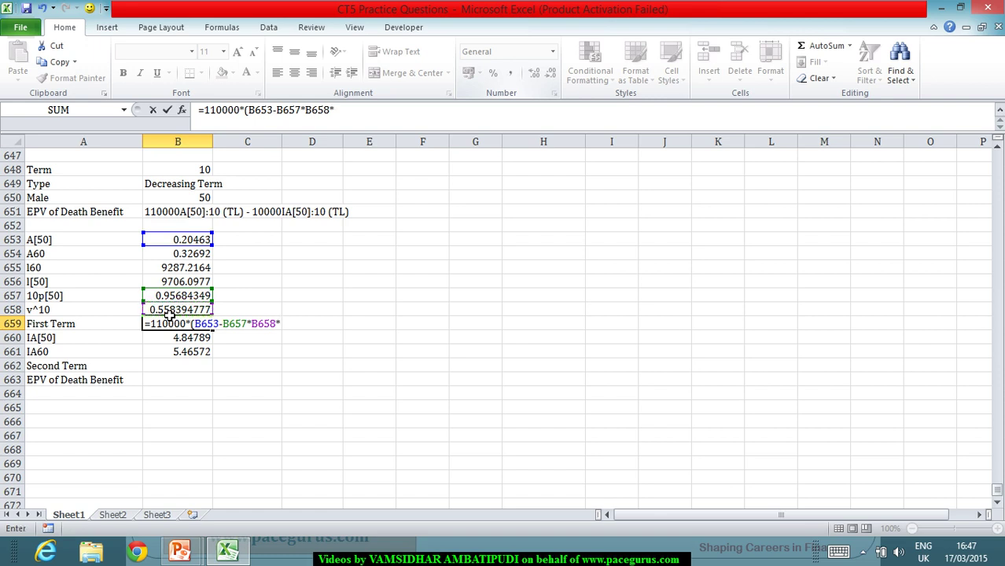
left_click(190, 257)
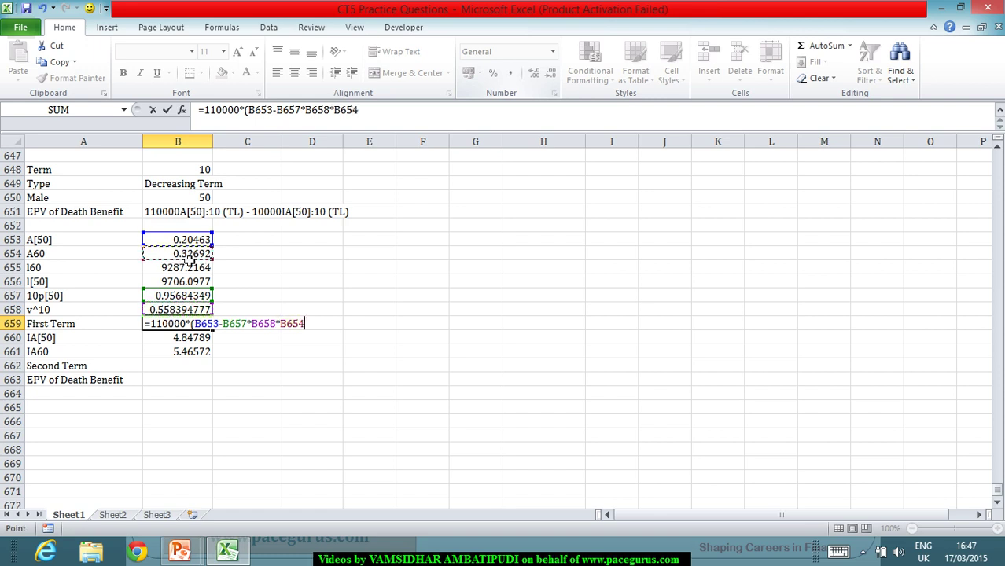
type(")")
key("Return")
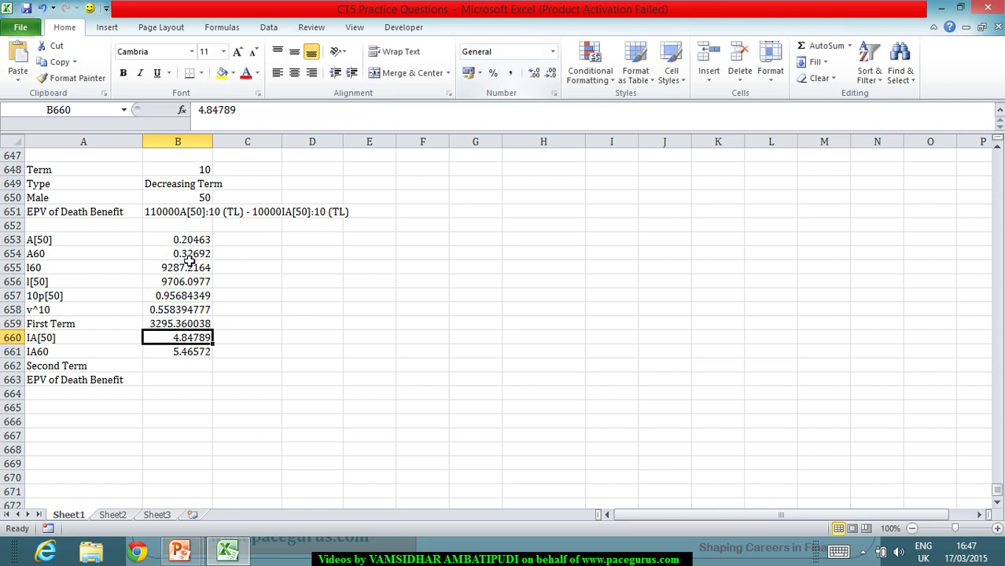
Calculate the Second Term in B662 with the formula =10000*(B660-B657*B658*(B661+10*B654))
key("Down")
key("Down")
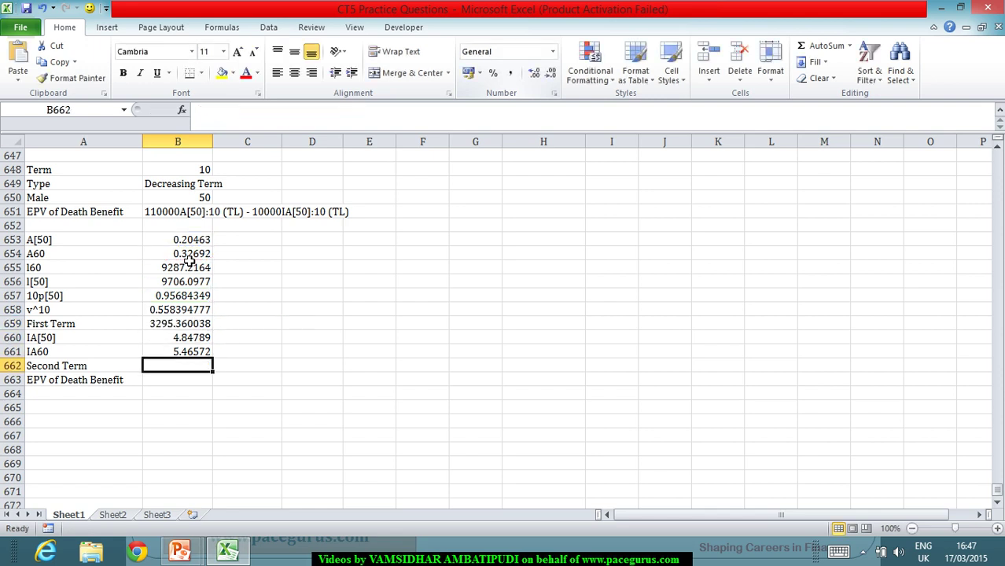
type("=")
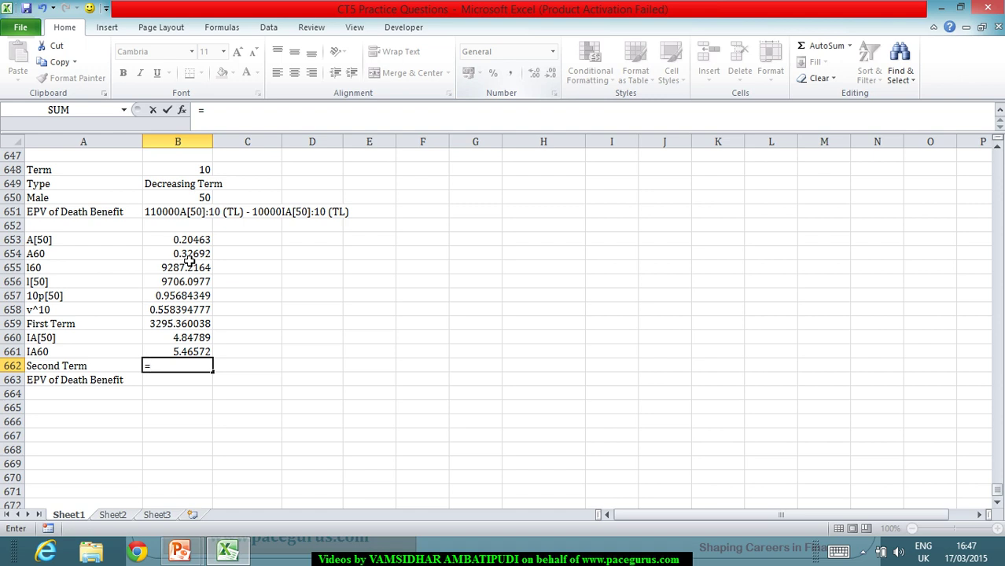
type("10000*")
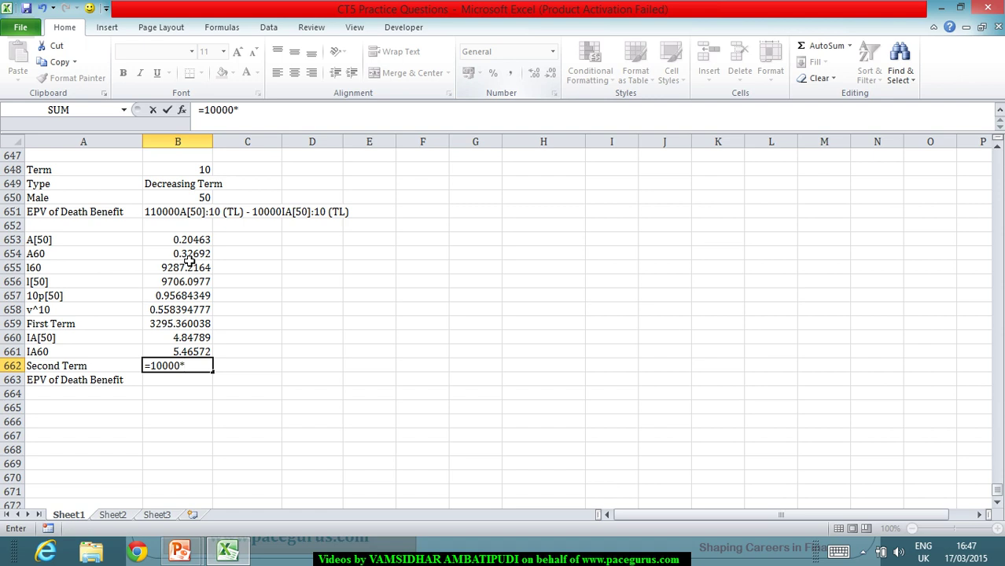
type("(")
left_click(178, 338)
type("-")
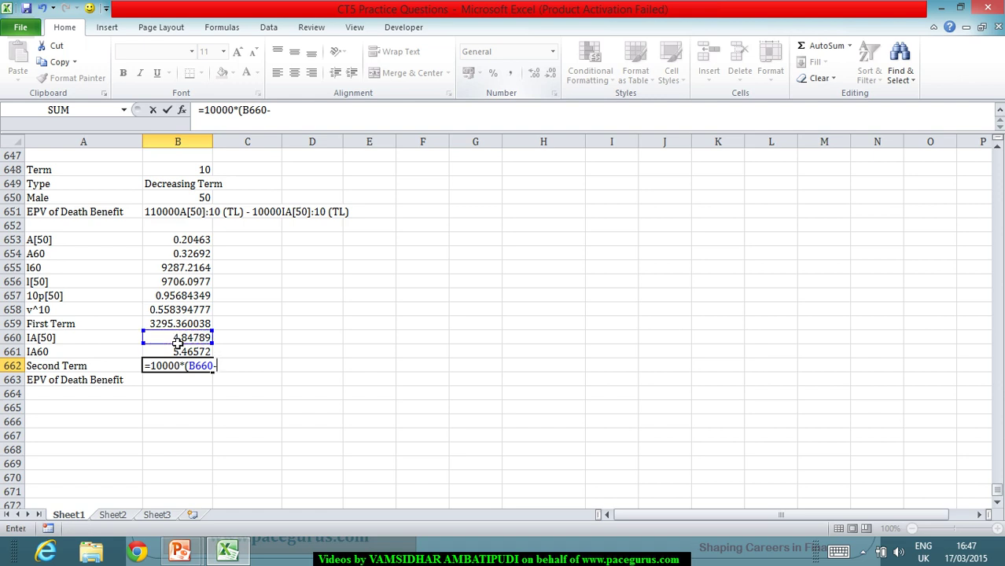
left_click(178, 298)
type("*")
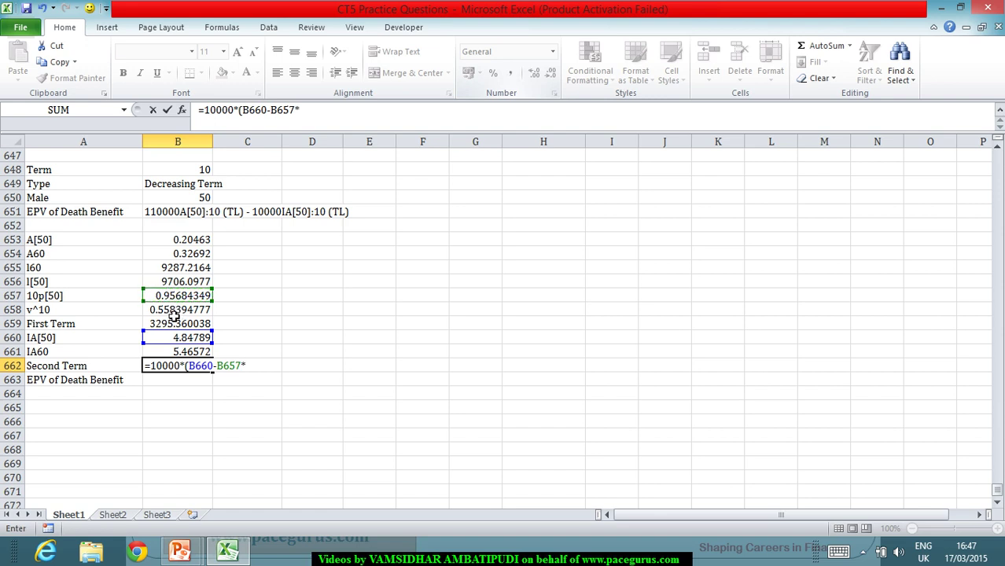
left_click(174, 314)
type("*(")
left_click(173, 352)
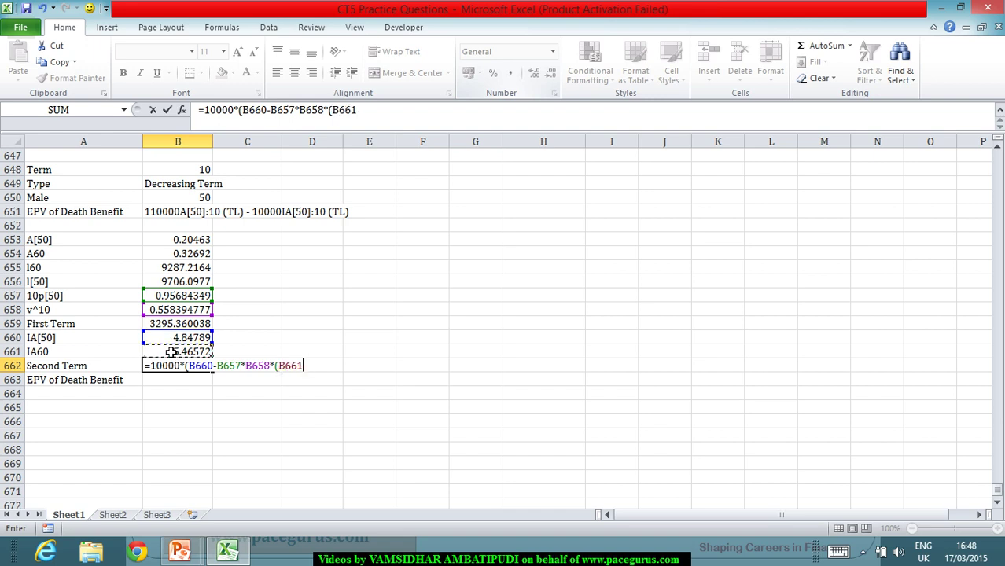
type("+10*")
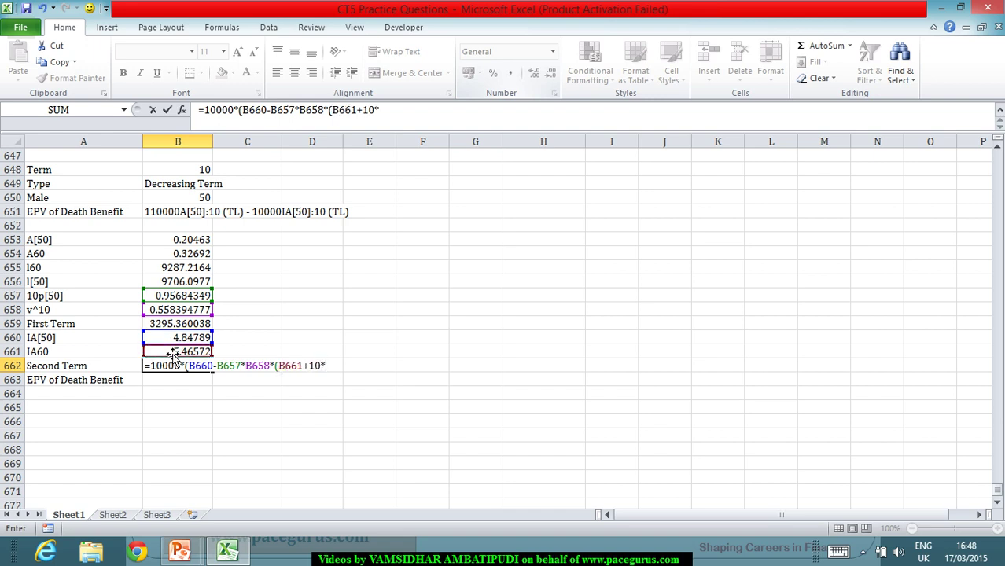
left_click(169, 255)
type("))")
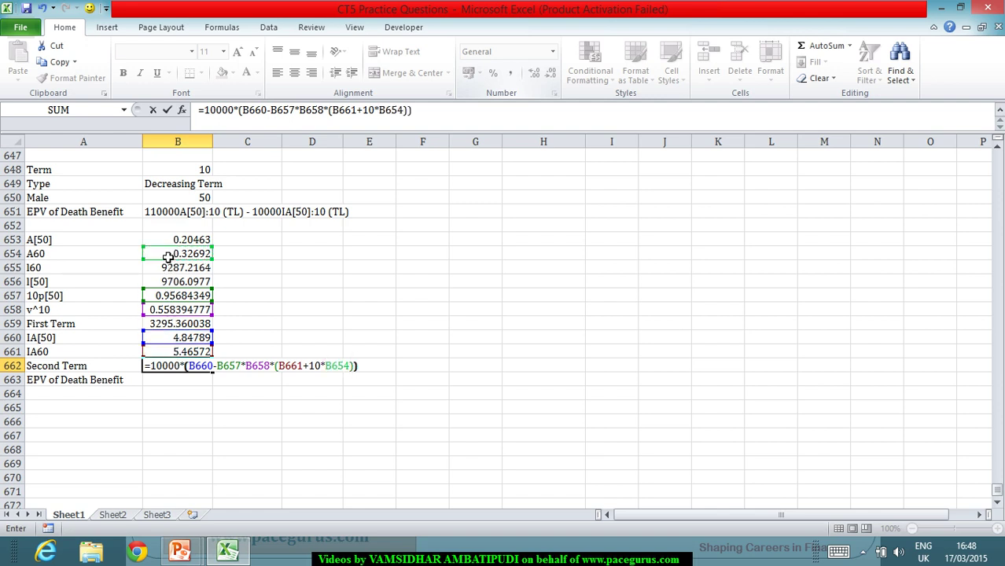
key("Return")
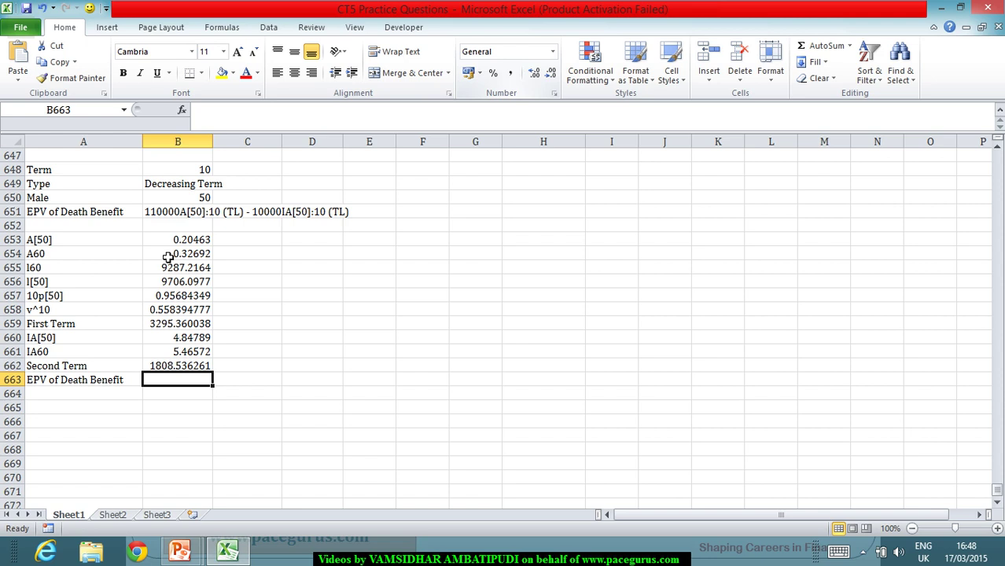
type("EPV")
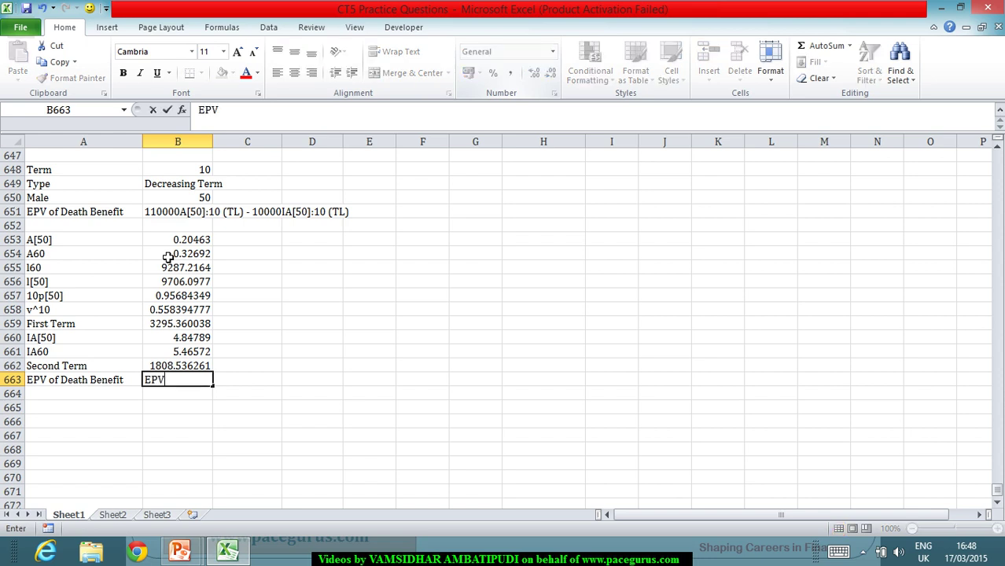
type(" of Death Benefit")
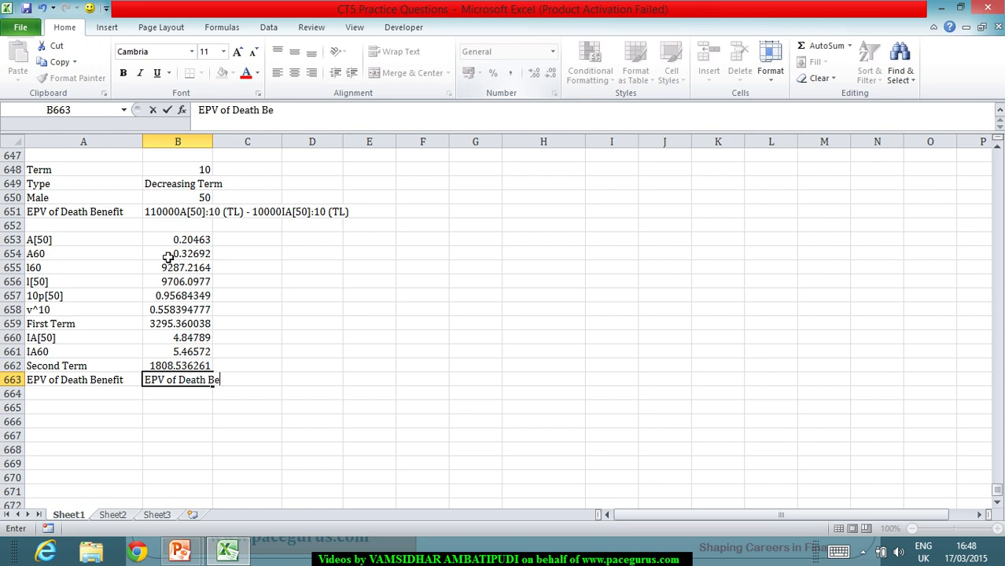
key("BackSpace")
key("BackSpace")
key("BackSpace")
key("BackSpace")
key("BackSpace")
key("BackSpace")
key("BackSpace")
key("BackSpace")
key("BackSpace")
key("BackSpace")
key("BackSpace")
key("BackSpace")
key("BackSpace")
key("BackSpace")
key("BackSpace")
key("BackSpace")
key("BackSpace")
key("BackSpace")
key("BackSpace")
key("BackSpace")
Calculate the EPV of Death Benefit in B663 as First Term minus Second Term with =B659-B662, and move on to A665
type("=")
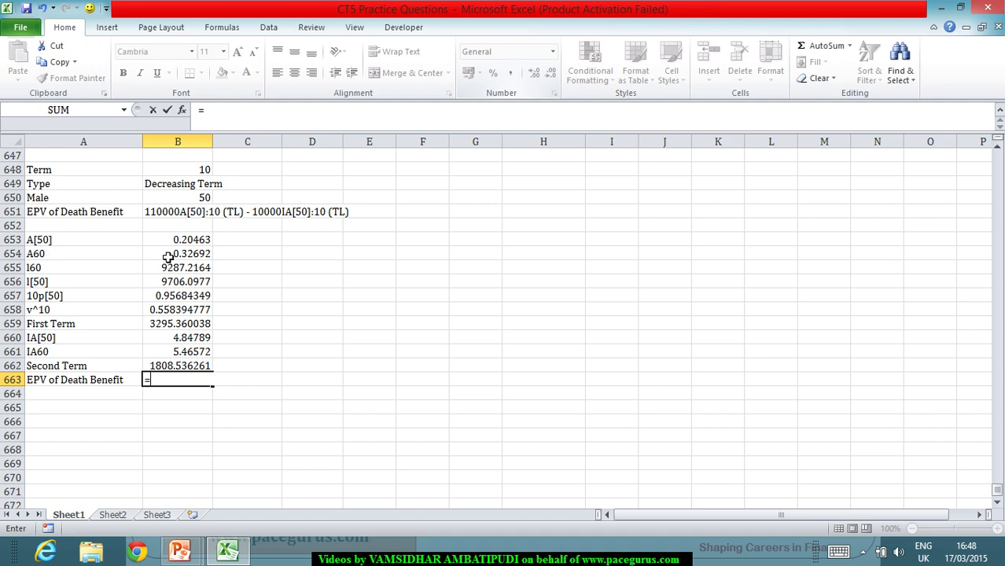
left_click(181, 326)
type("-")
left_click(175, 368)
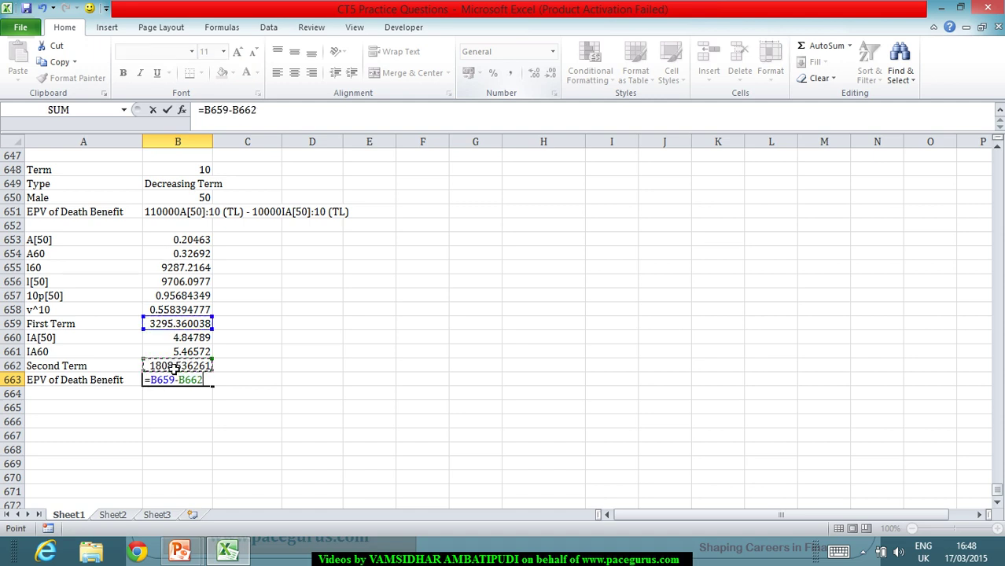
key("Return")
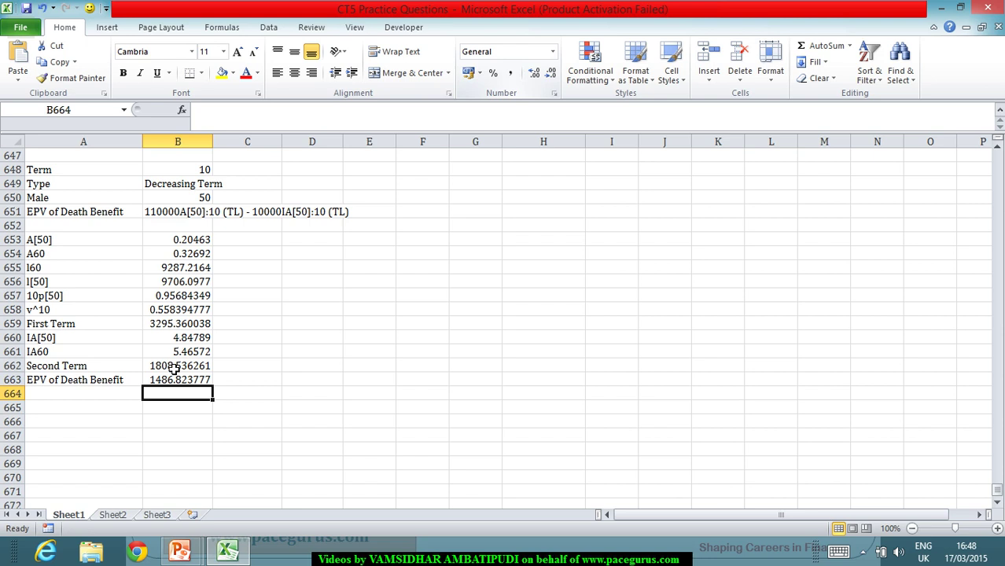
key("Down")
key("Left")
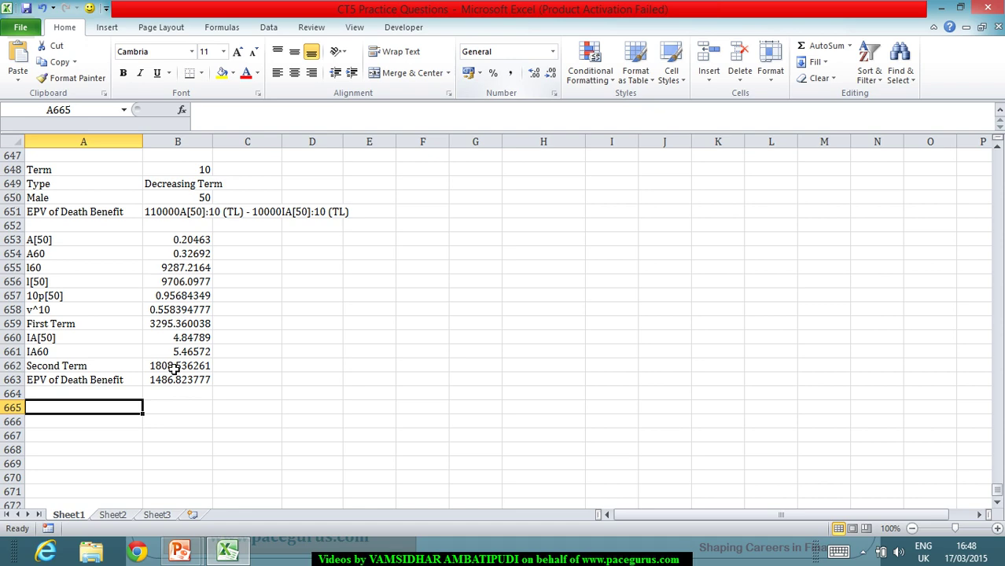
Switch to the PowerPoint slide show, clear the ink annotations and handwrite the premium expression P·ä[50]:10 beside the Basis heading
key("alt+Tab")
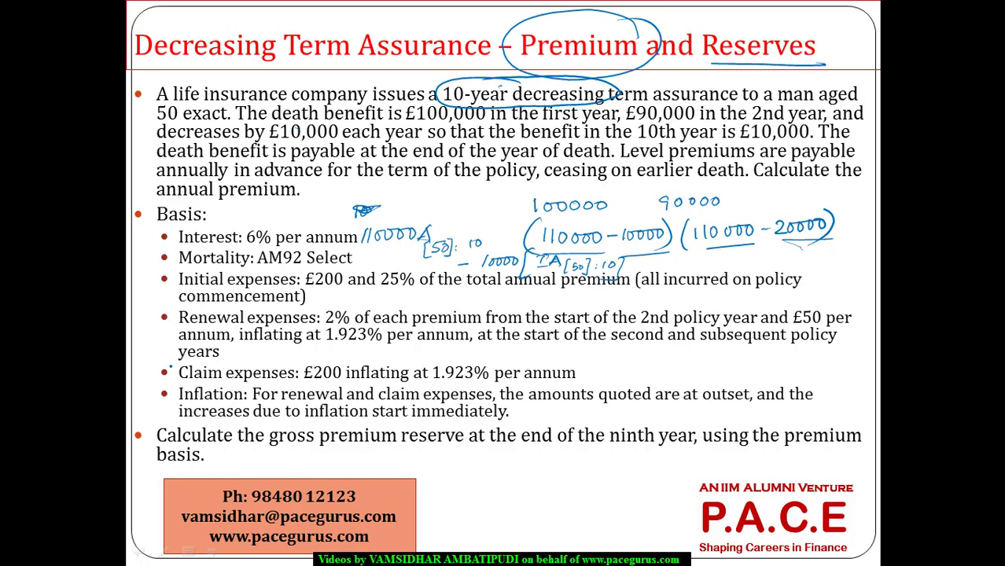
key("e")
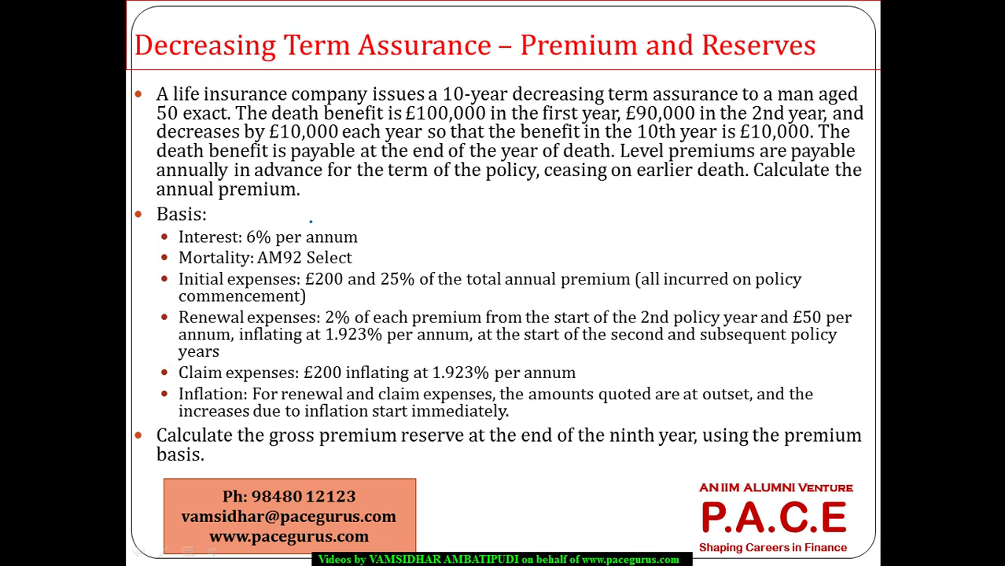
left_click_drag(504, 207, 500, 229)
mouse_move(499, 206)
left_mouse_down()
mouse_move(509, 207)
mouse_move(504, 221)
mouse_move(552, 226)
left_mouse_up()
left_click(545, 210)
mouse_move(570, 221)
left_mouse_down()
mouse_move(563, 230)
mouse_move(595, 230)
mouse_move(601, 220)
mouse_move(607, 228)
mouse_move(557, 232)
mouse_move(579, 234)
left_mouse_up()
left_click(587, 223)
left_click(587, 226)
left_click(600, 225)
left_click(586, 236)
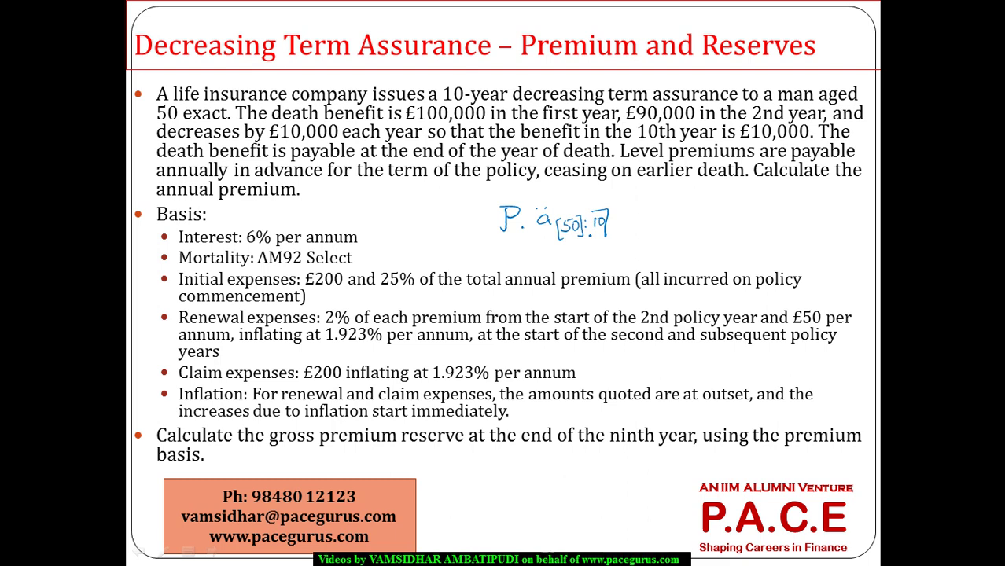
Switch back to Excel, label A665 as EPV of Premiums, and check the handwritten expression on the slide
key("alt+Tab")
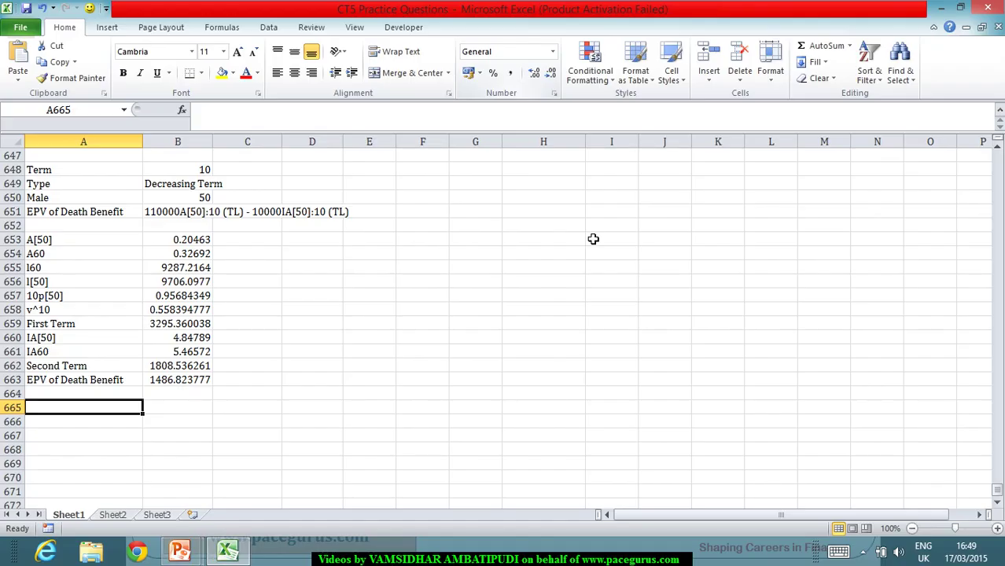
type("EPV ")
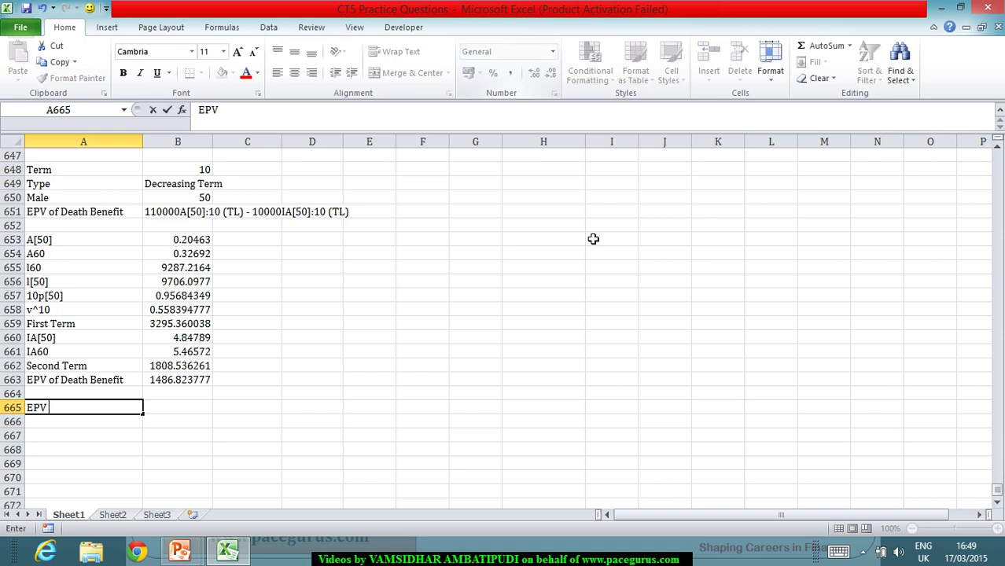
type("of Premiums")
key("Tab")
key("alt+Tab")
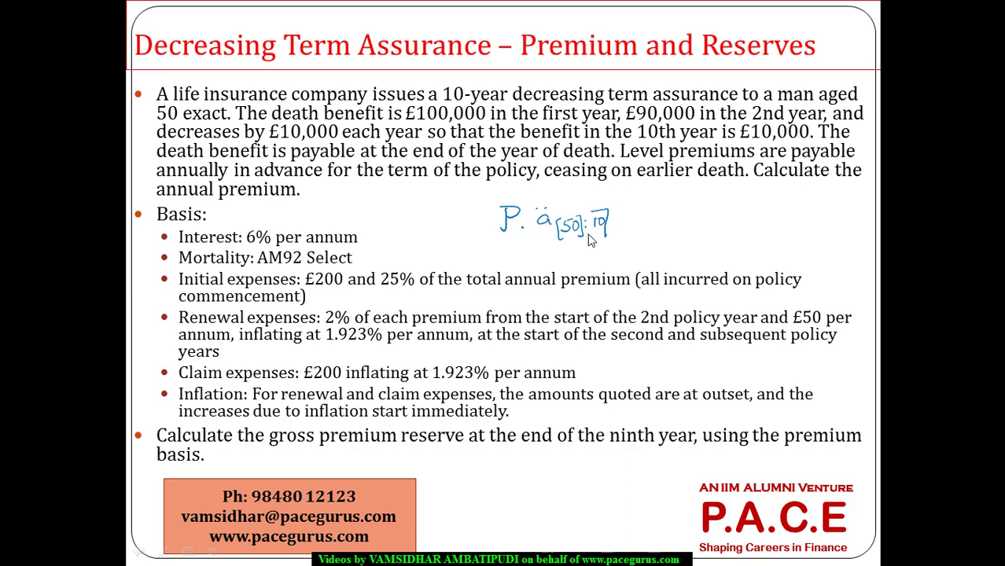
key("alt+Tab")
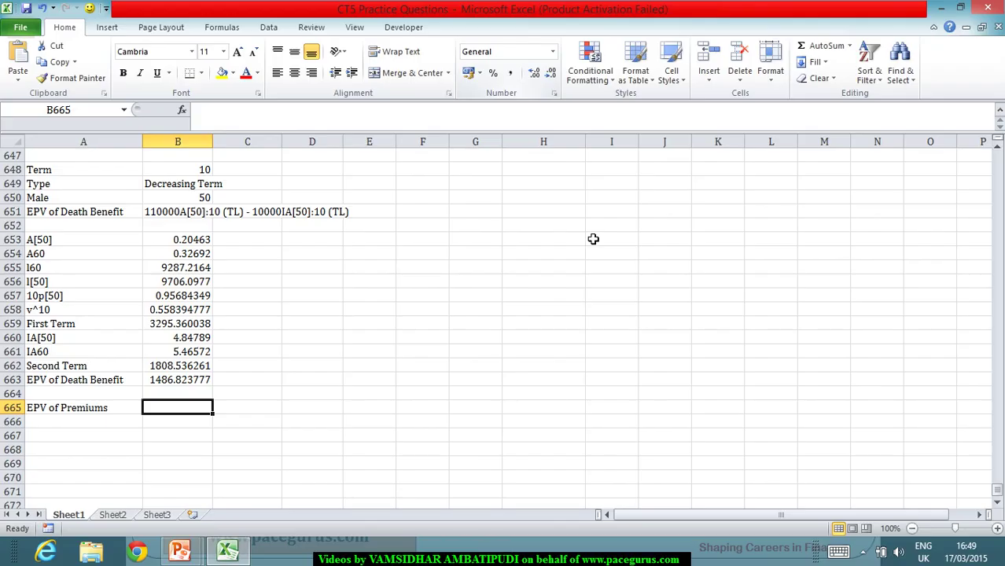
Add the annuity labels a..[50] in A666 and a..60 in A667, and move on to B666
key("Return")
key("Left")
type("a")
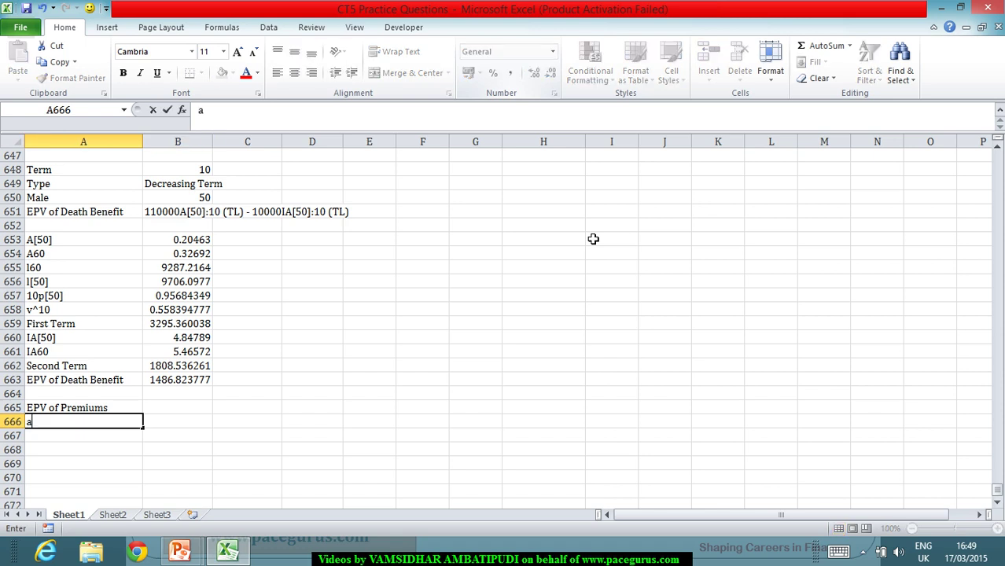
type("..[50]")
key("Return")
type("a..60")
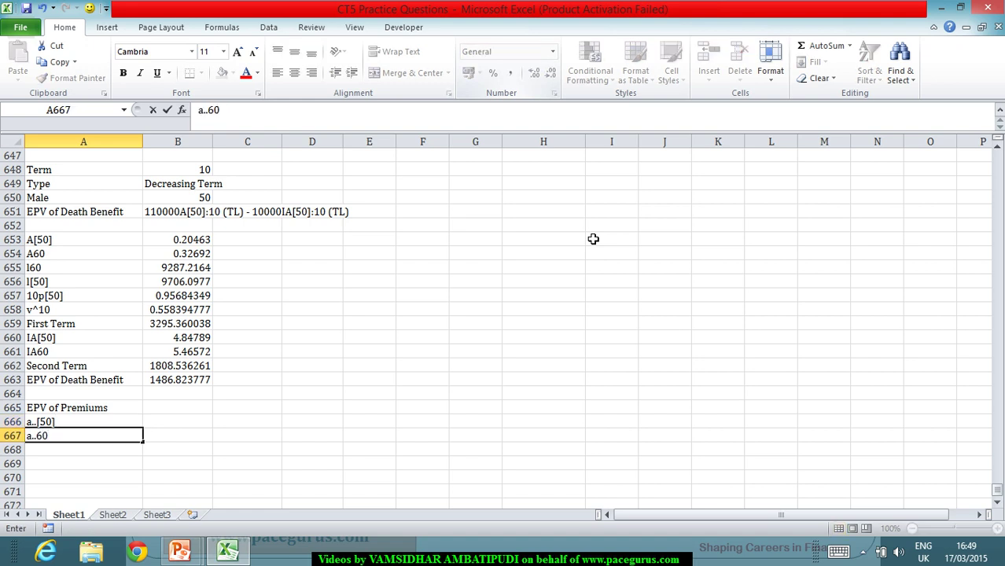
key("Right")
key("Up")
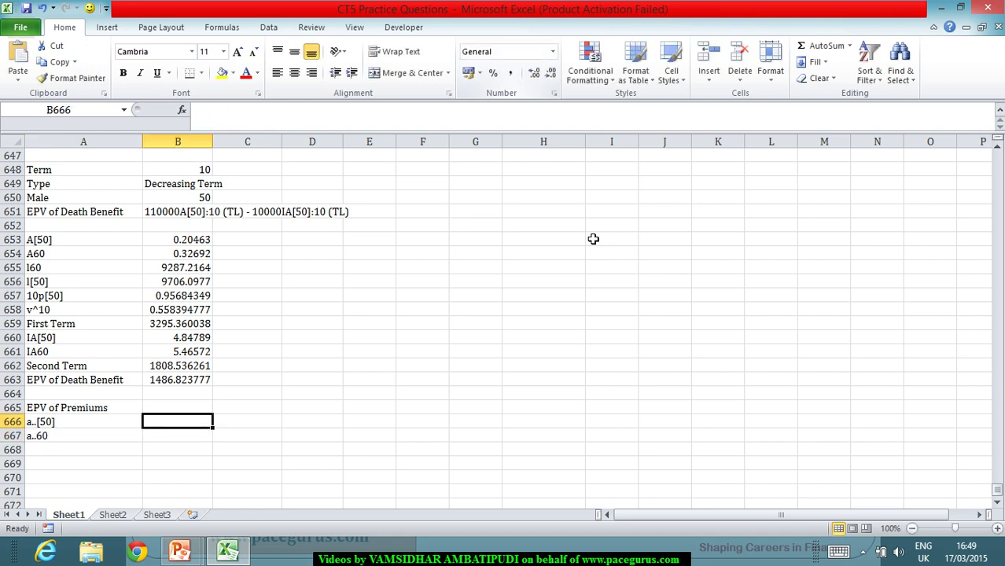
Check the slide and enter 14.044 as the a..[50] value in B666
key("alt+Tab")
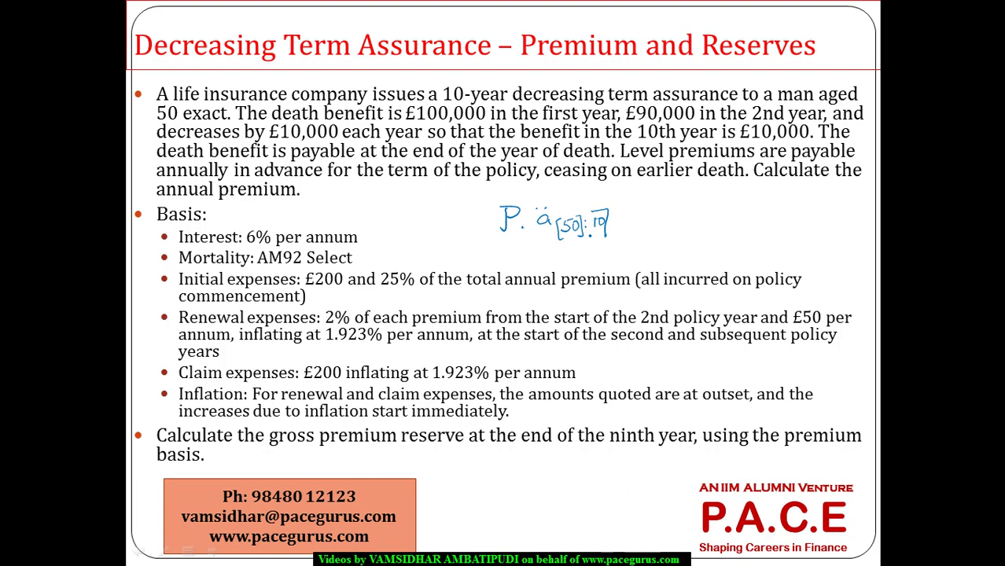
key("alt+Tab")
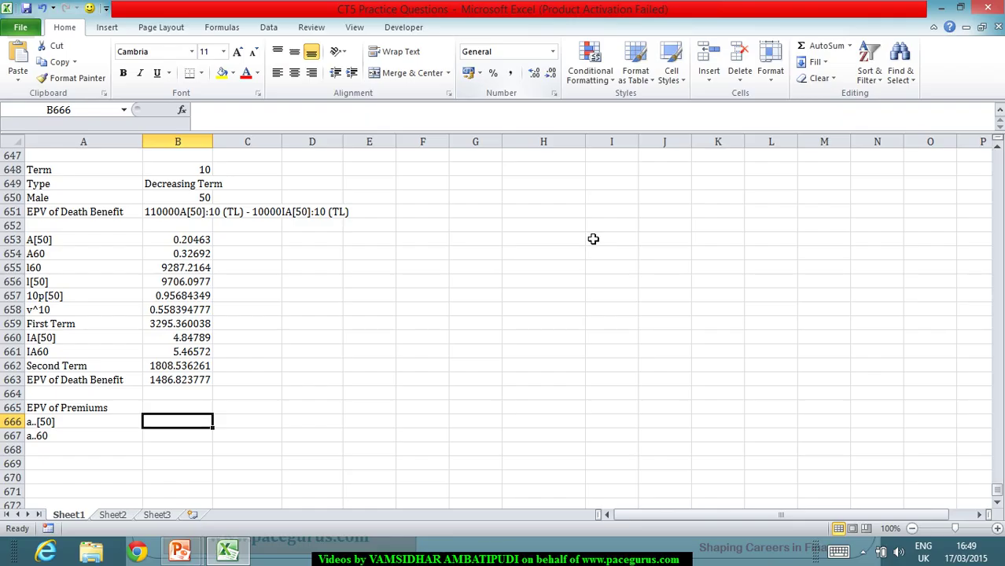
type("14")
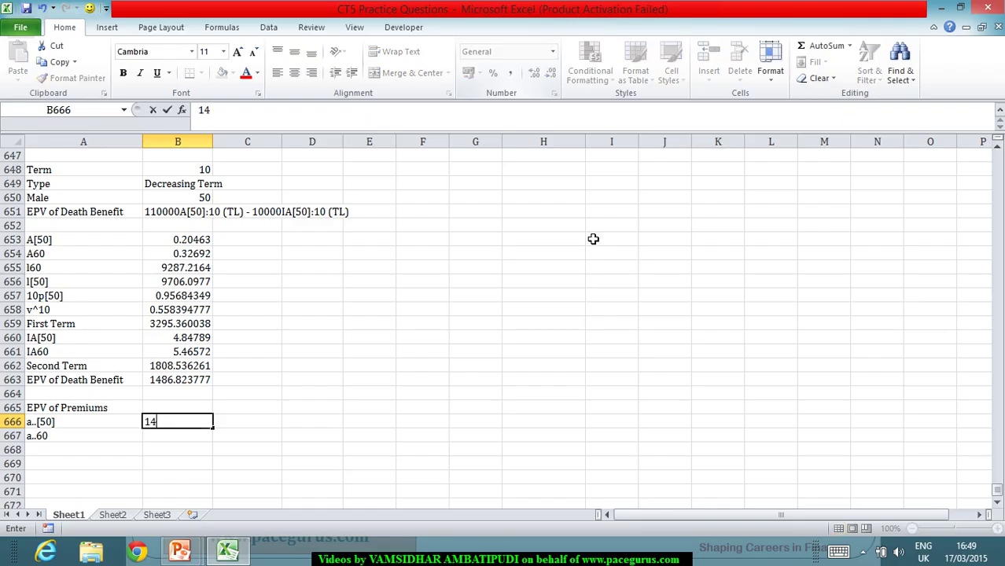
type(".044")
key("Return")
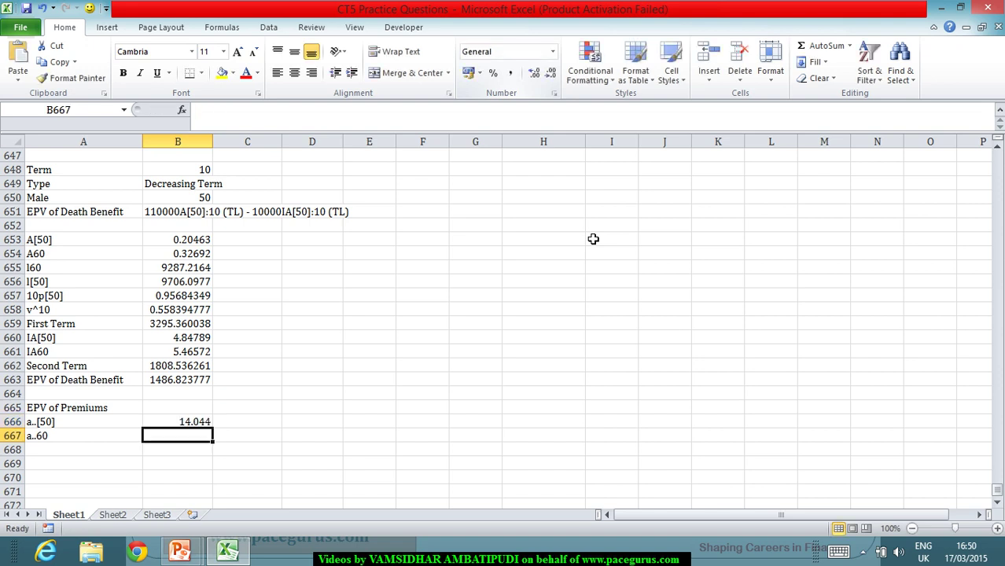
Set the a..[50] value in B666 to 14.051 and enter 11.891 for a..60 in B667
key("Up")
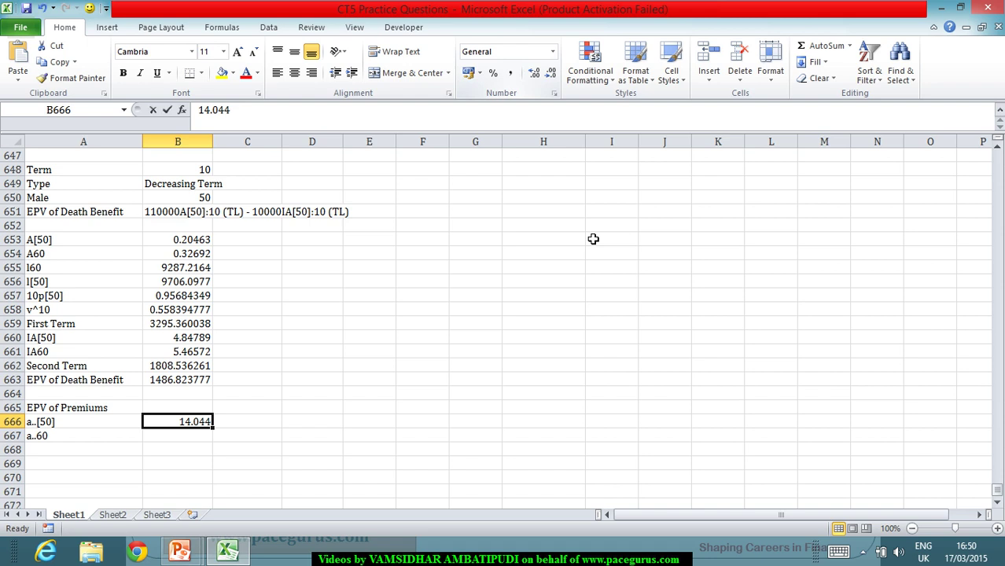
type("14.051")
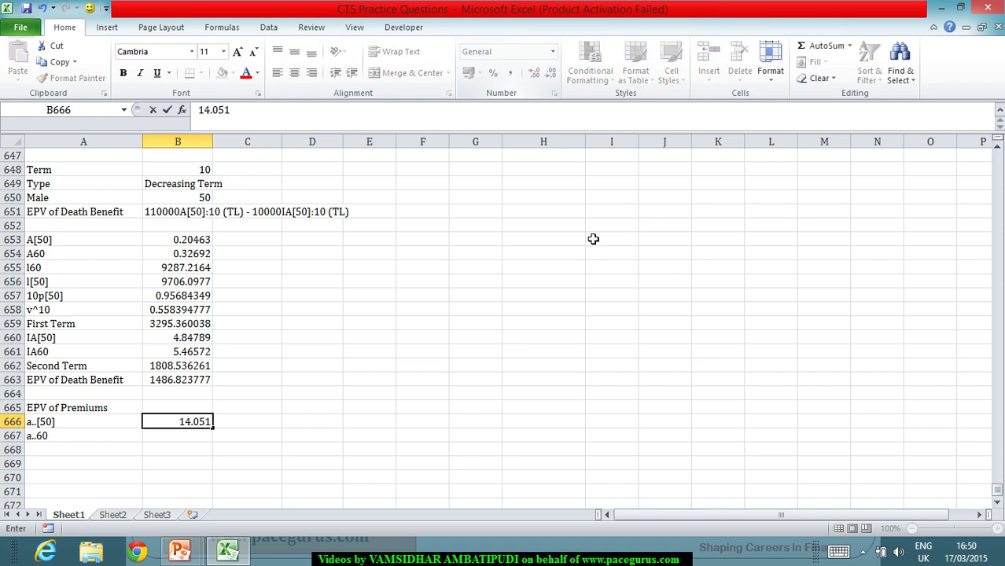
key("Return")
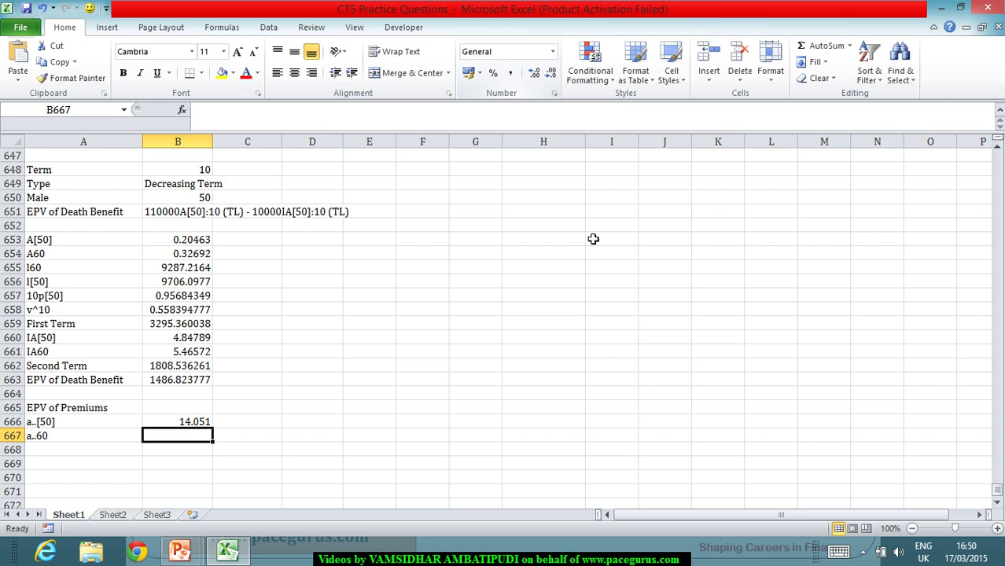
type("11.891")
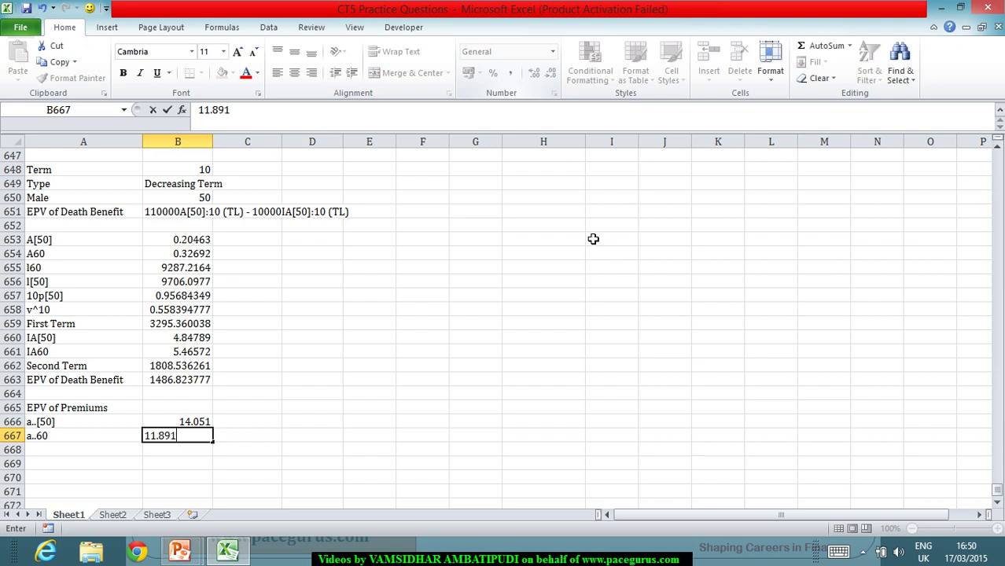
key("Return")
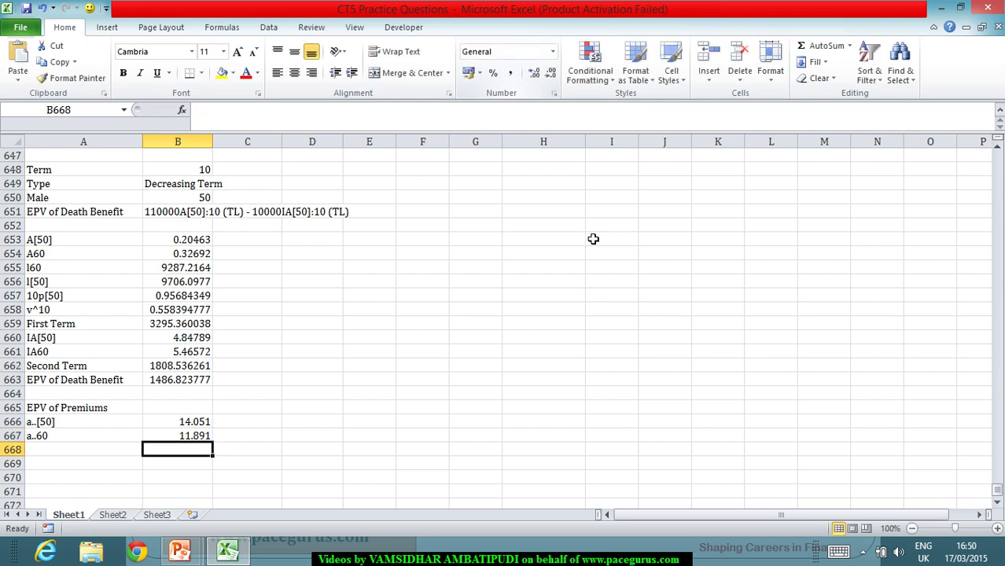
Label A668 as EPV of Premiums and calculate it in B668 with the formula =B666-B658*B657*B667
key("Left")
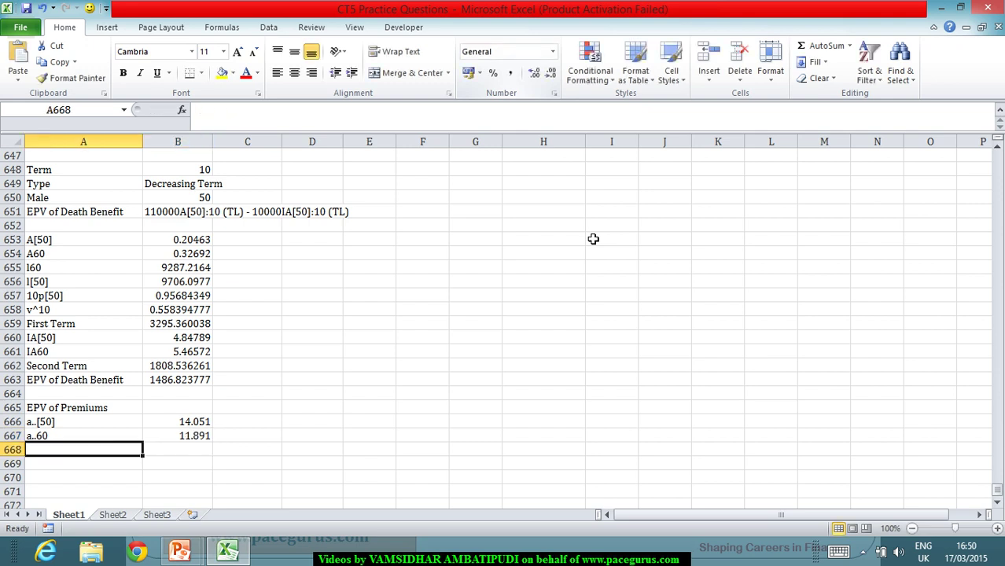
type("EPV of Premiums")
key("Tab")
type("=")
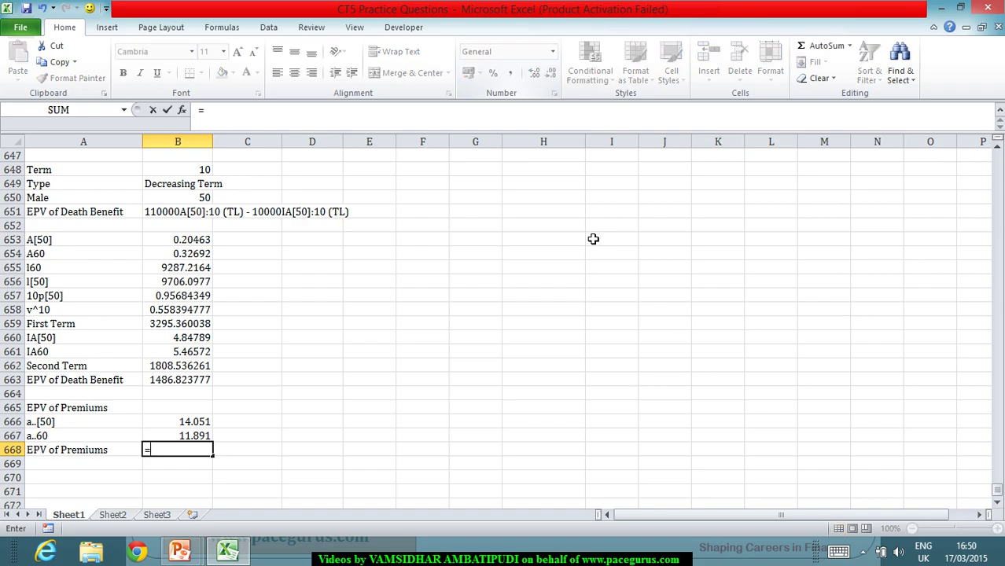
key("alt+Tab")
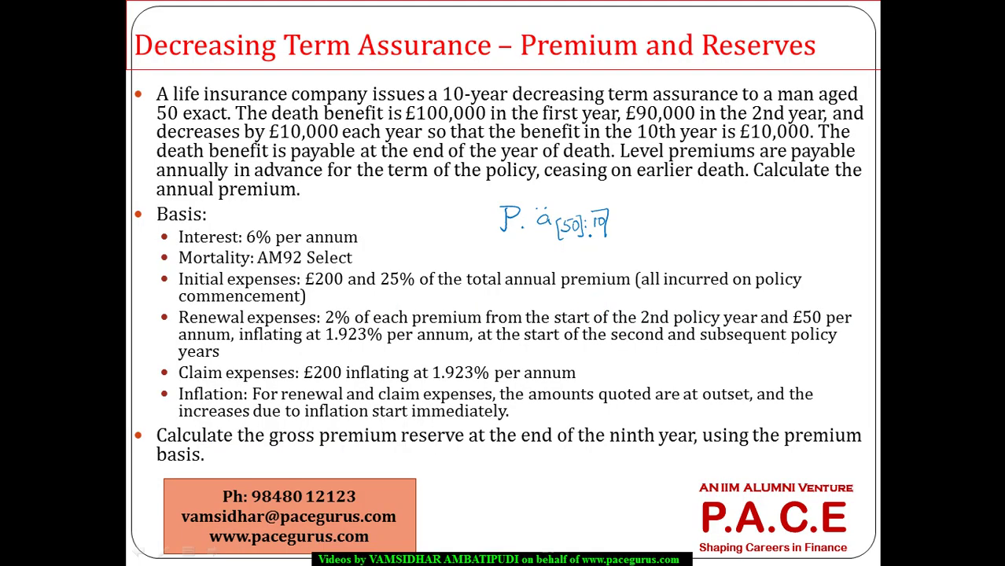
key("alt+Tab")
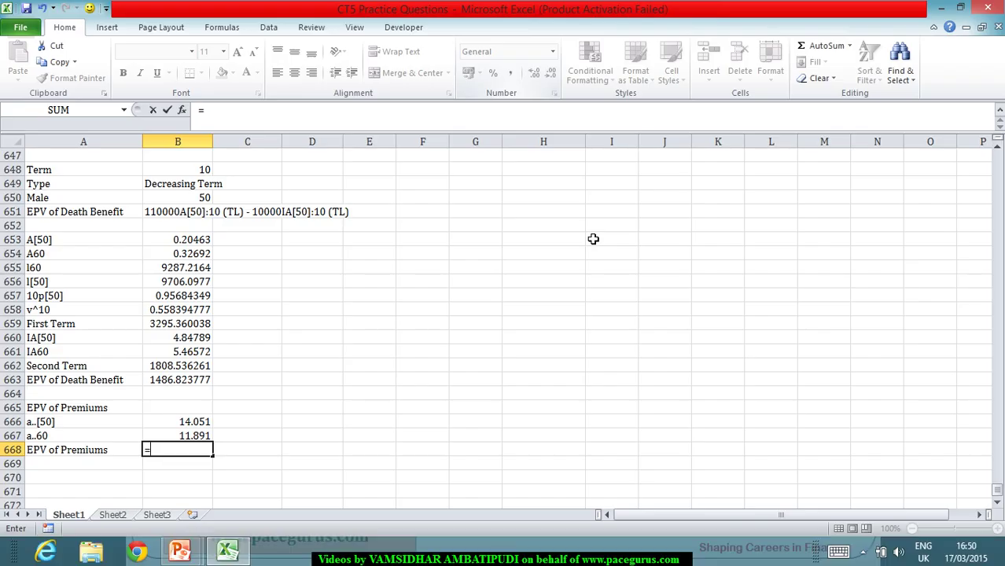
left_click(195, 426)
type("-")
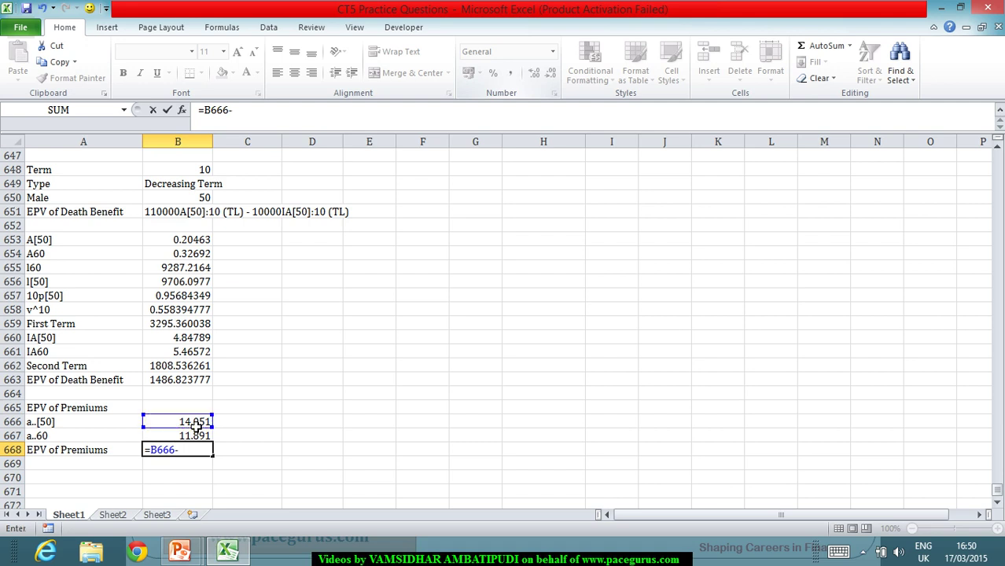
left_click(171, 313)
type("*")
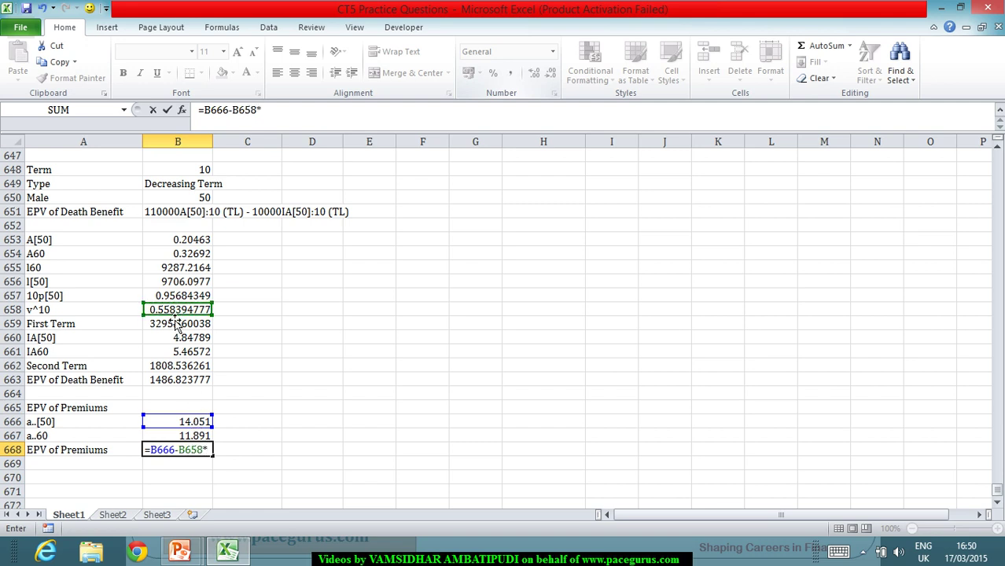
left_click(171, 301)
type("*")
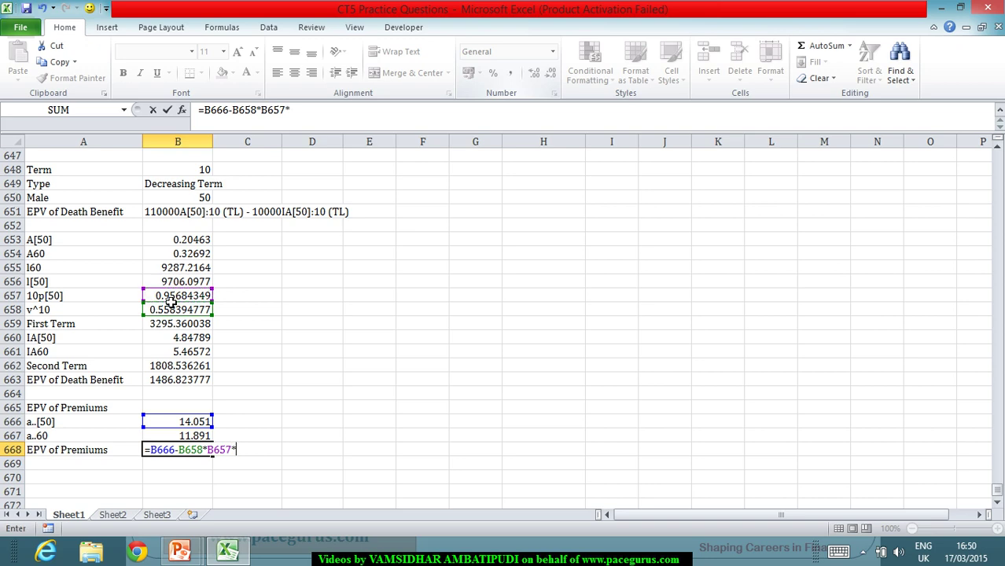
left_click(182, 438)
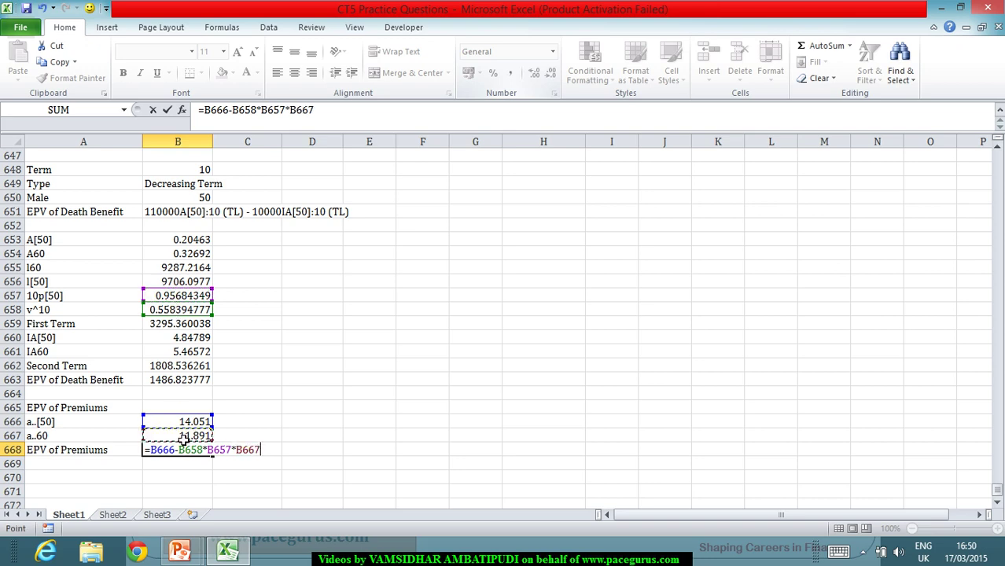
key("Return")
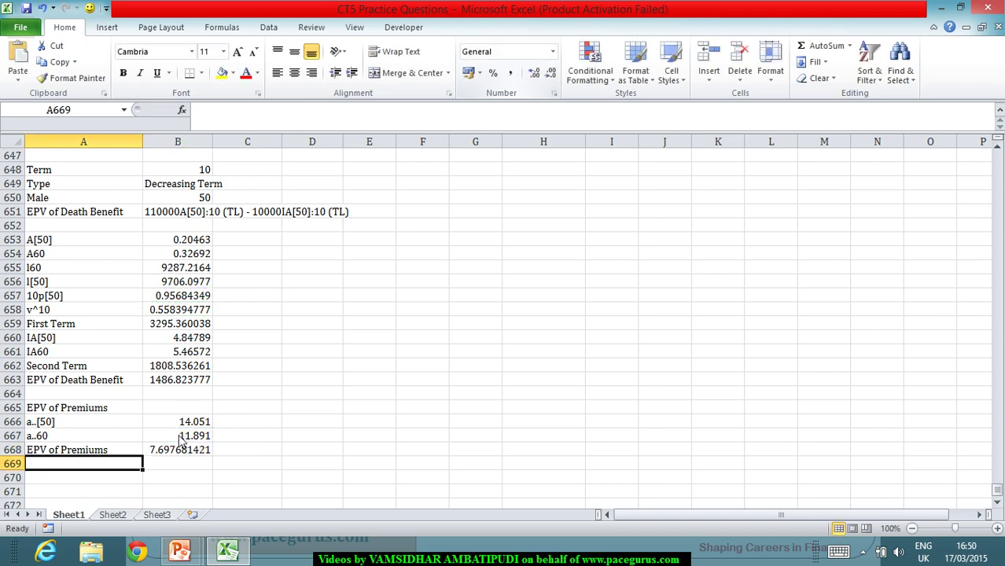
Check the slide's premium expression and mark the EPV of Premiums as a multiple of P by entering P in C668
key("alt+Tab")
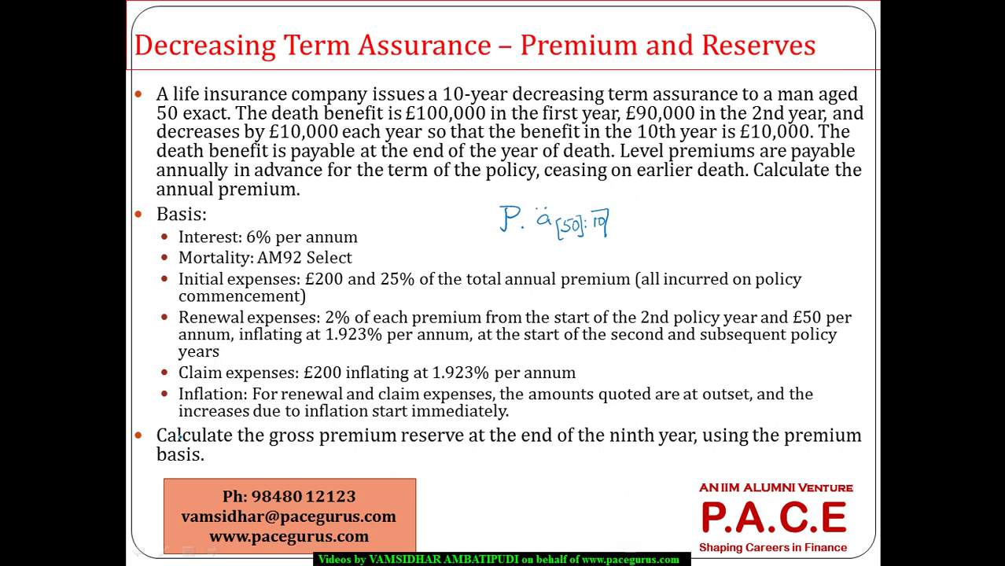
key("alt+Tab")
key("Up")
key("Right")
key("Right")
type("P")
key("Return")
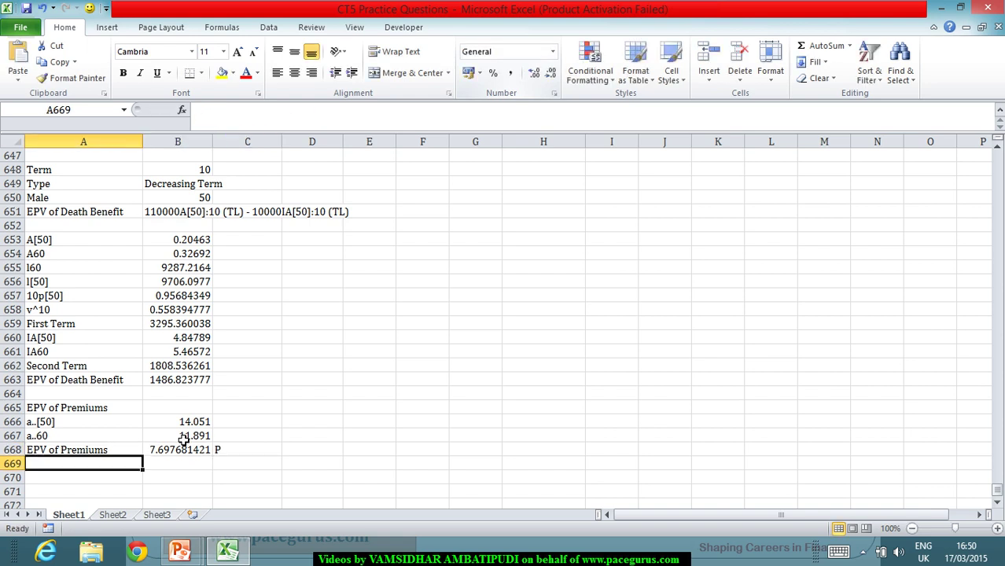
Start an expenses section by entering the heading EPV of Expenses in E648, and move on to E650
left_click(355, 177)
key("alt+Tab")
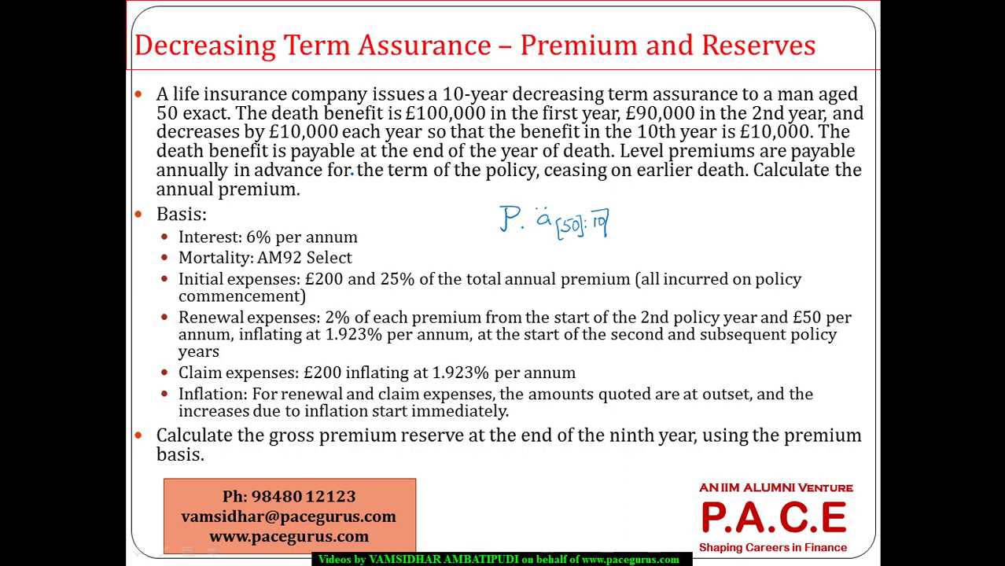
key("alt+Tab")
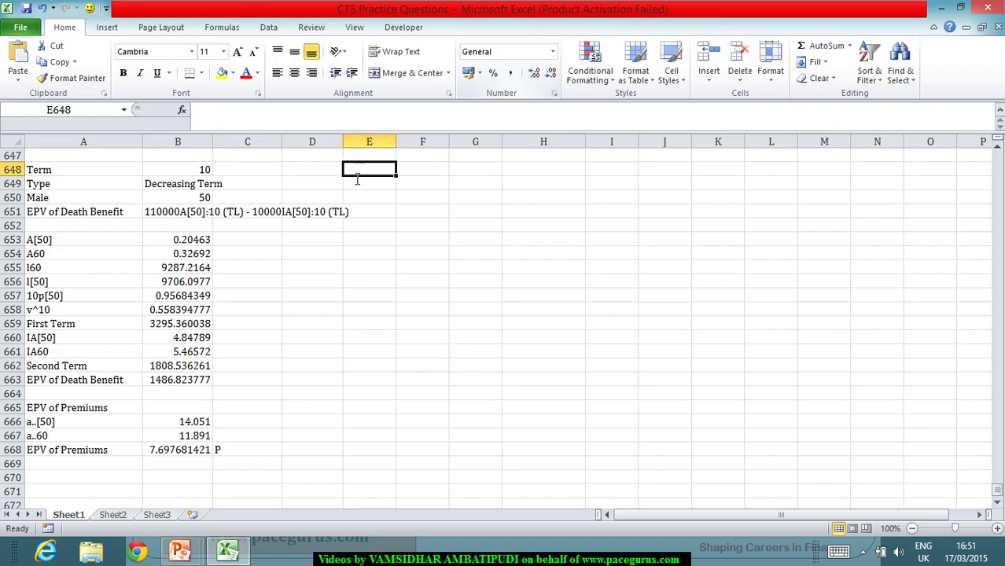
type("EPV of Expenses")
key("Return")
key("Return")
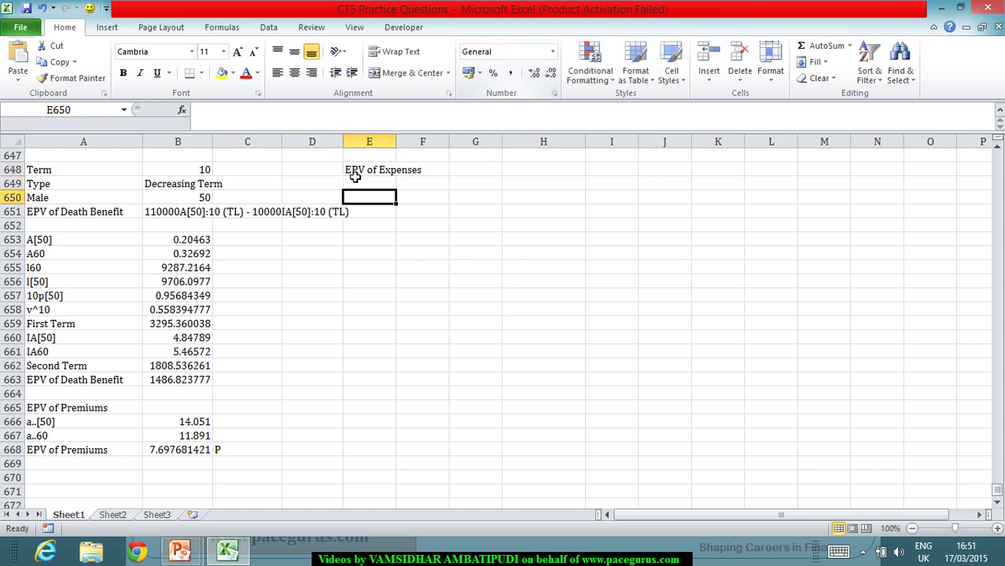
Check the initial expenses on the slide, label E650 as IE and enter 200 in F650
key("alt+Tab")
key("alt+Tab")
type("IE")
key("Tab")
key("alt+Tab")
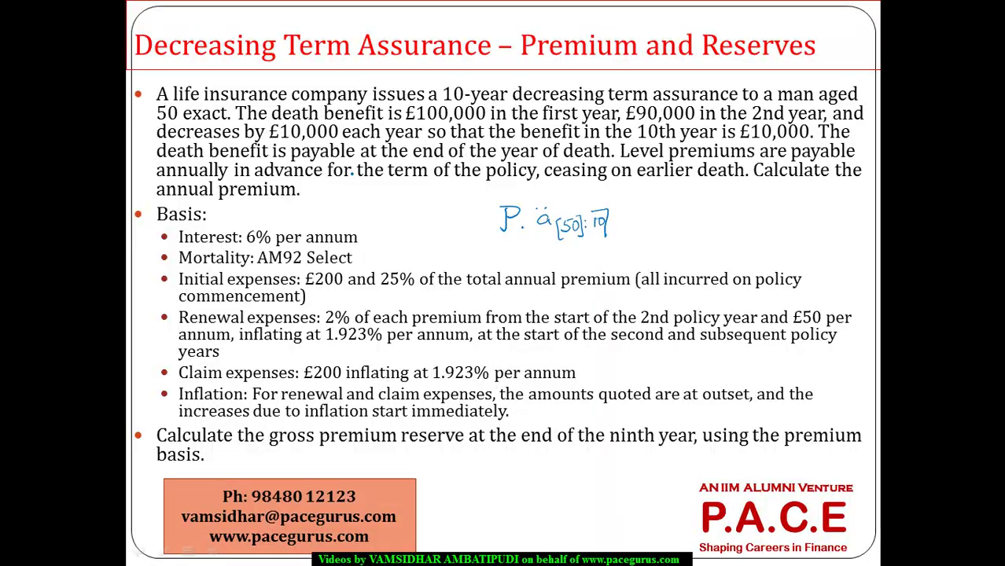
key("alt+Tab")
type("200")
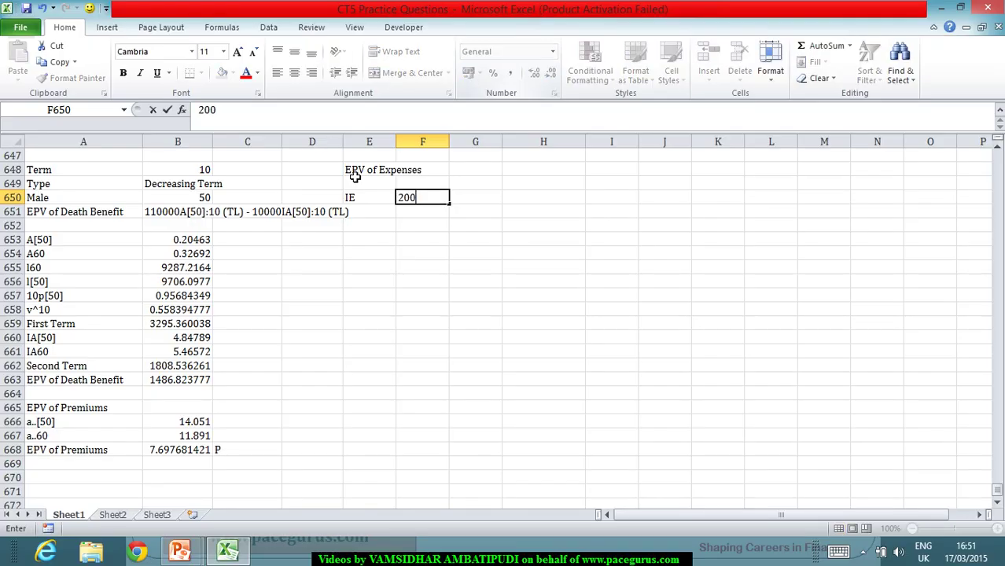
key("Return")
Label E651 as IE1, enter =25% in F651 and mark it as a multiple of P in G651
type("IE1")
key("Tab")
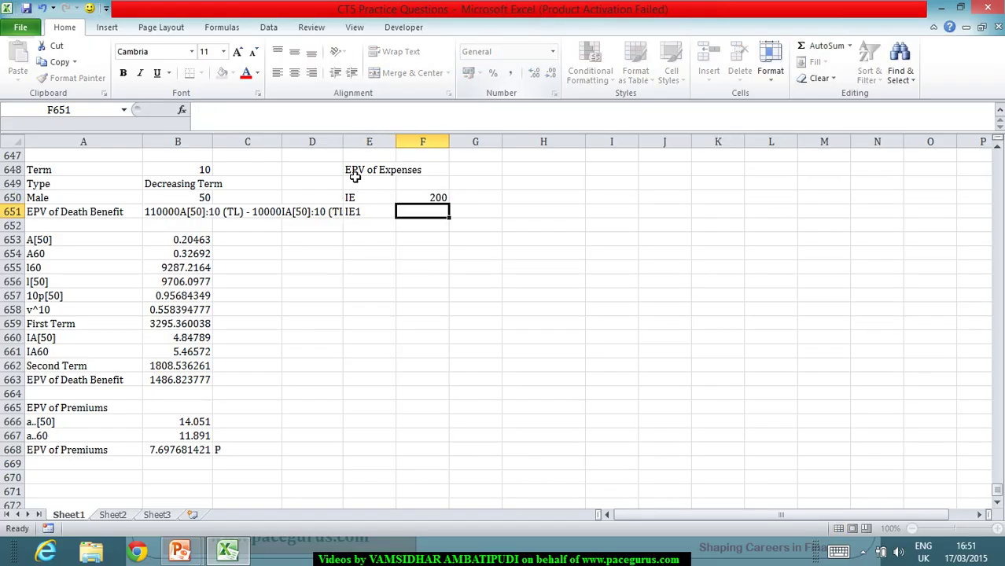
key("alt+Tab")
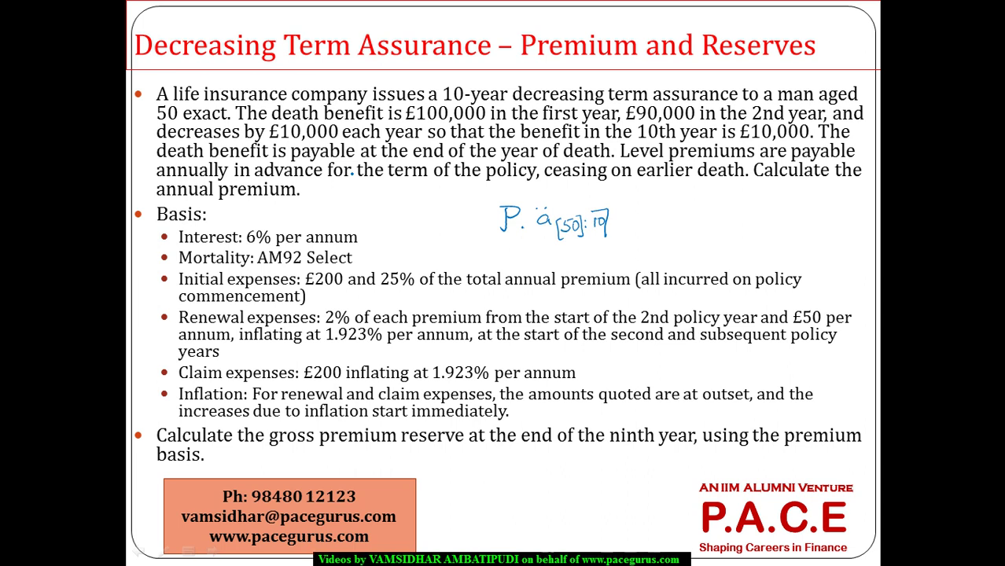
key("alt+Tab")
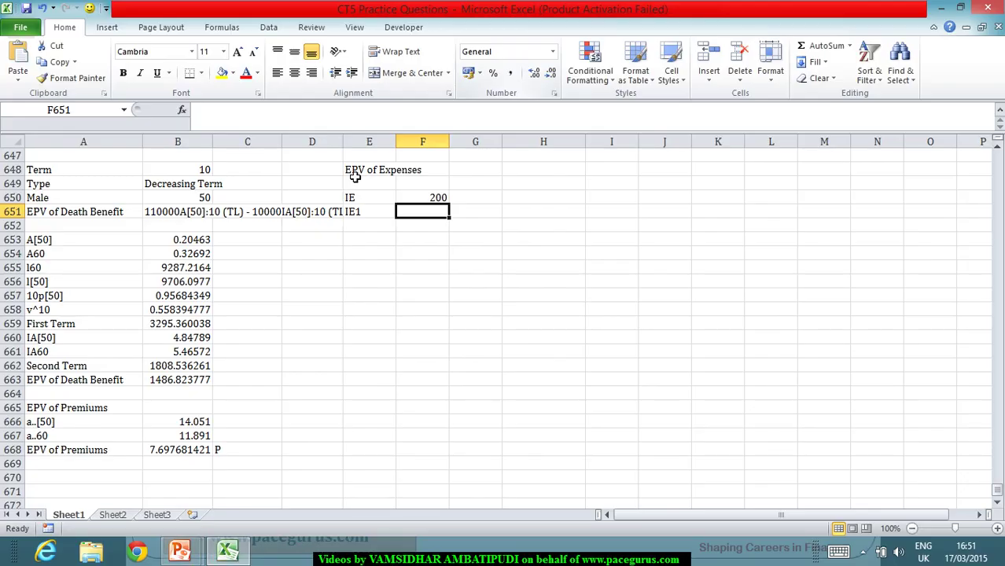
type("=2")
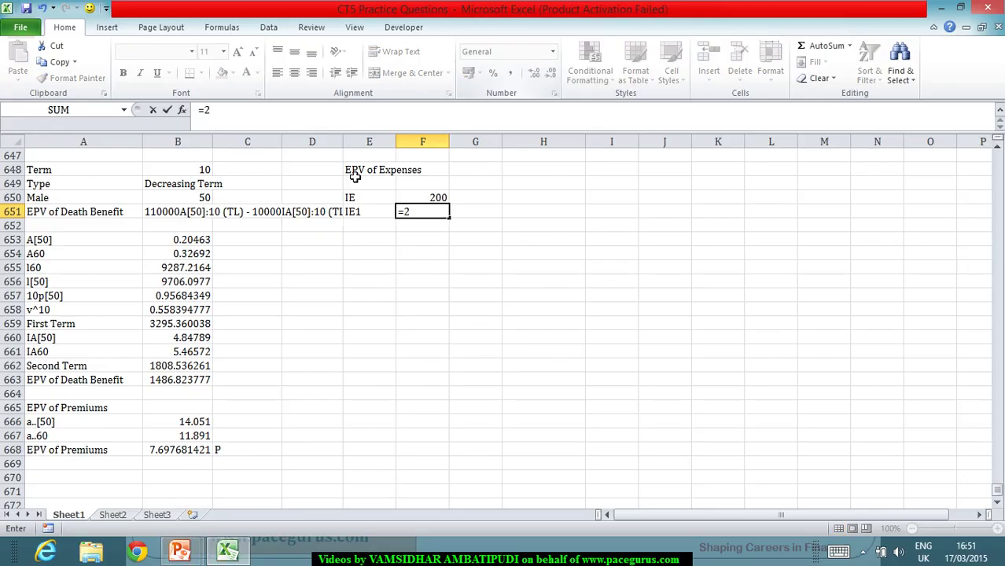
type("5%")
key("Tab")
type("P")
key("Return")
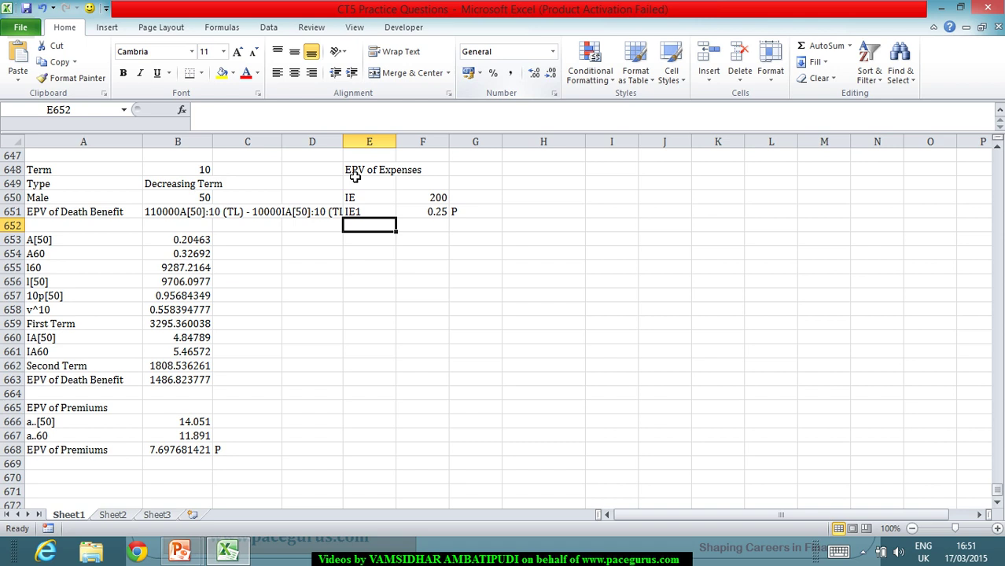
Label E652 as RE1, calculate it in F652 with =2%*(B668-1) and enter P in G652
key("alt+Tab")
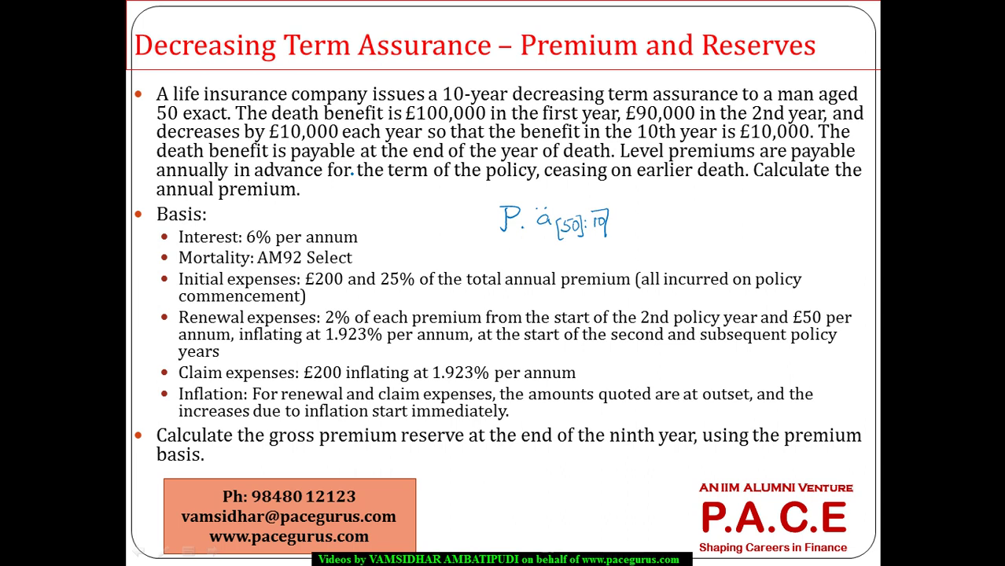
key("alt+Tab")
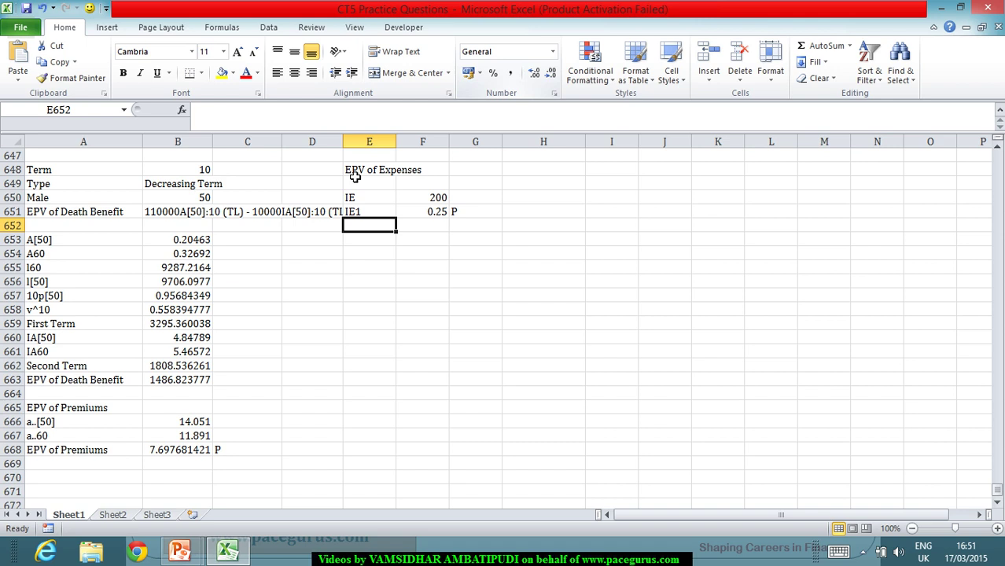
type("RE1")
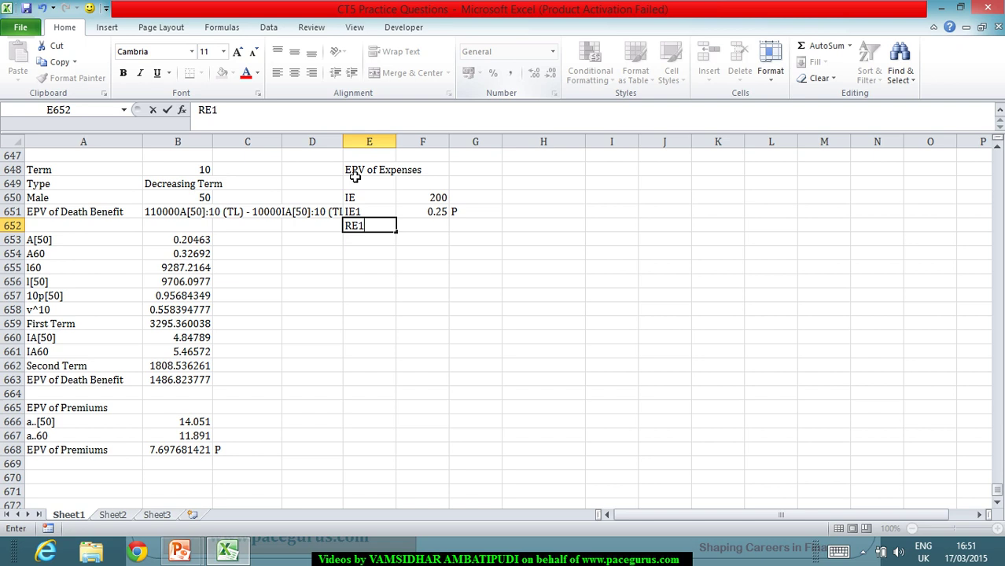
key("Tab")
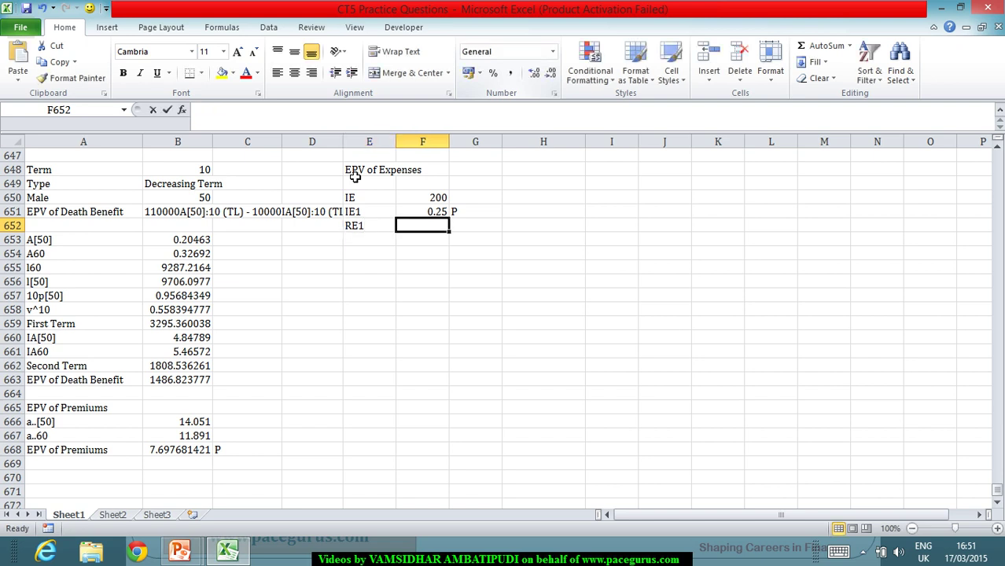
type("=2%*")
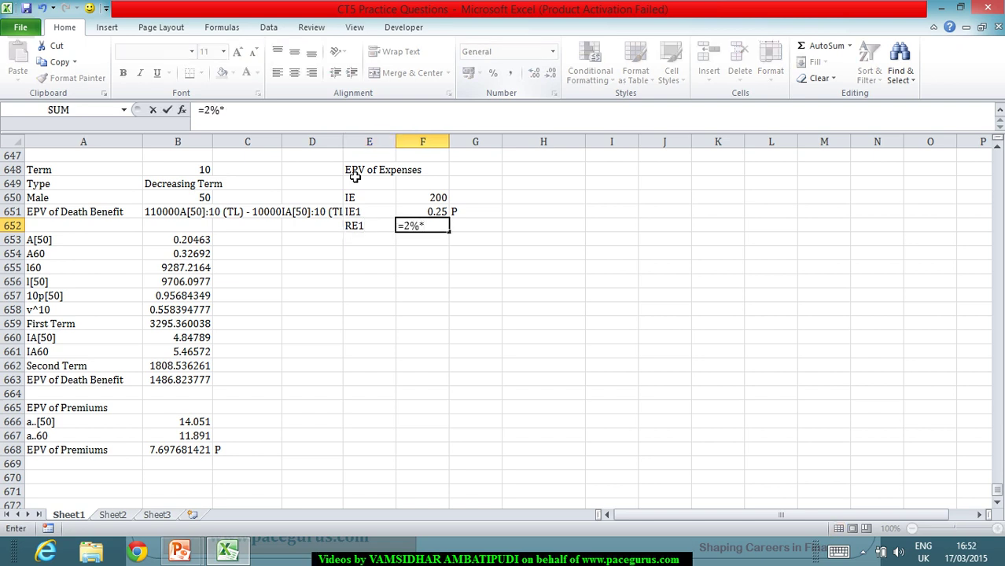
type("(")
key("alt+Tab")
left_click(187, 450)
type("-1)")
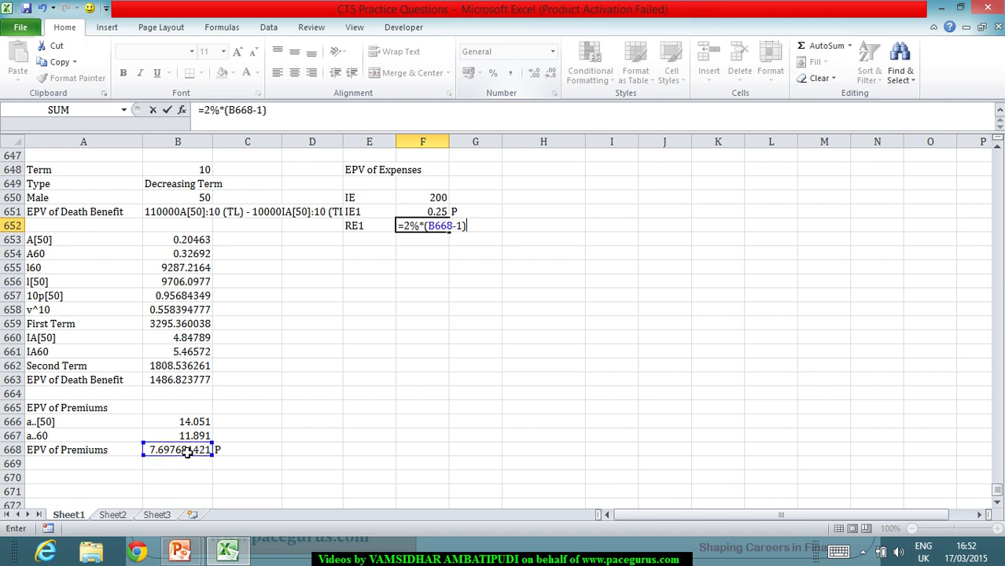
key("Tab")
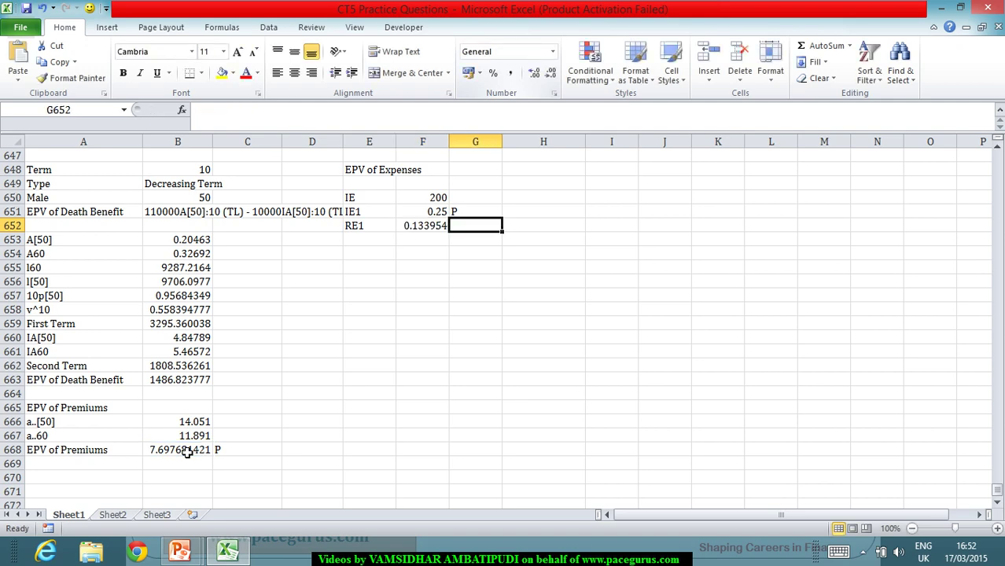
type("P")
key("Return")
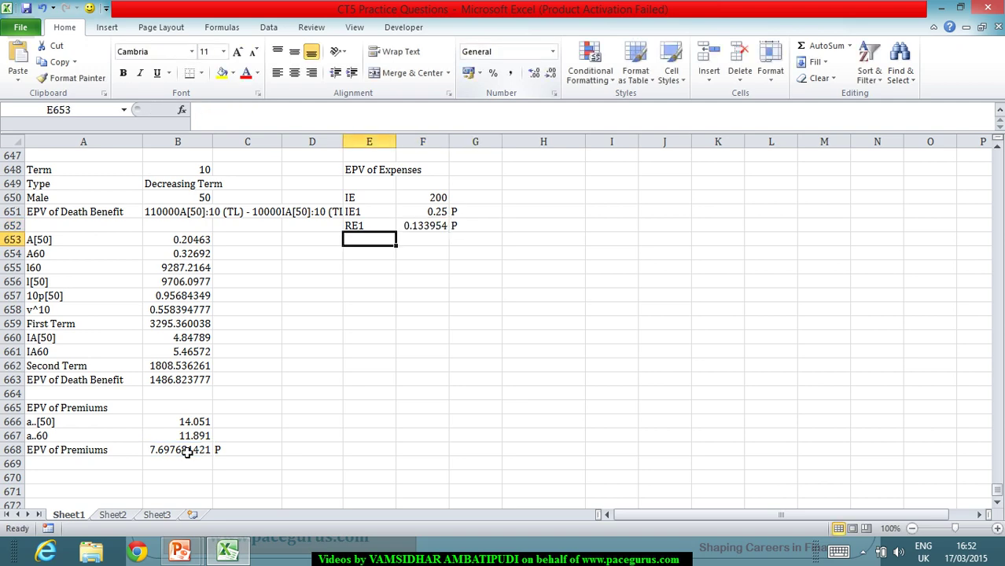
Switch to the slide and handwrite 50 beside the premium expression for the renewal expense
key("alt+Tab")
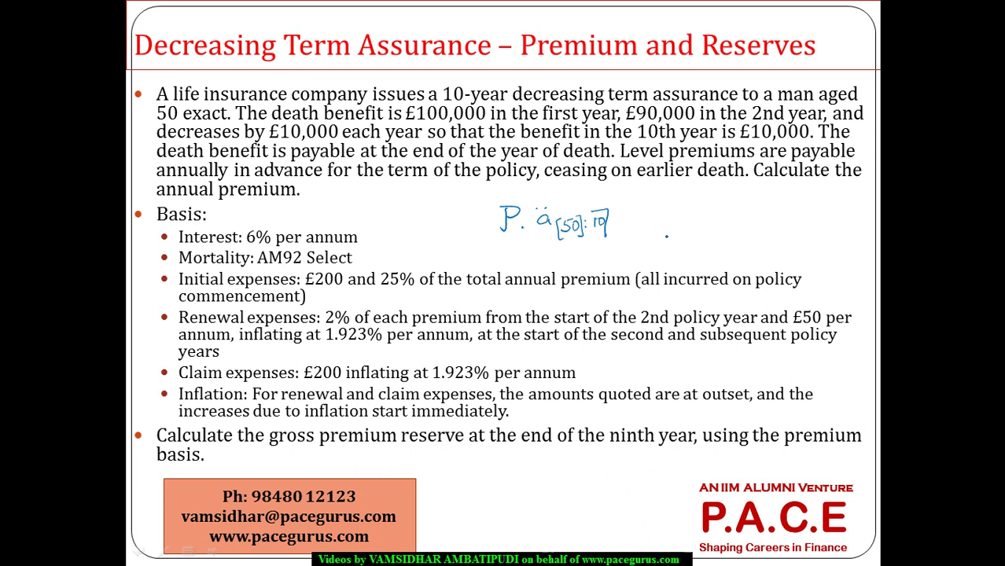
mouse_move(690, 209)
left_mouse_down()
mouse_move(688, 221)
mouse_move(698, 206)
left_mouse_up()
left_click(704, 211)
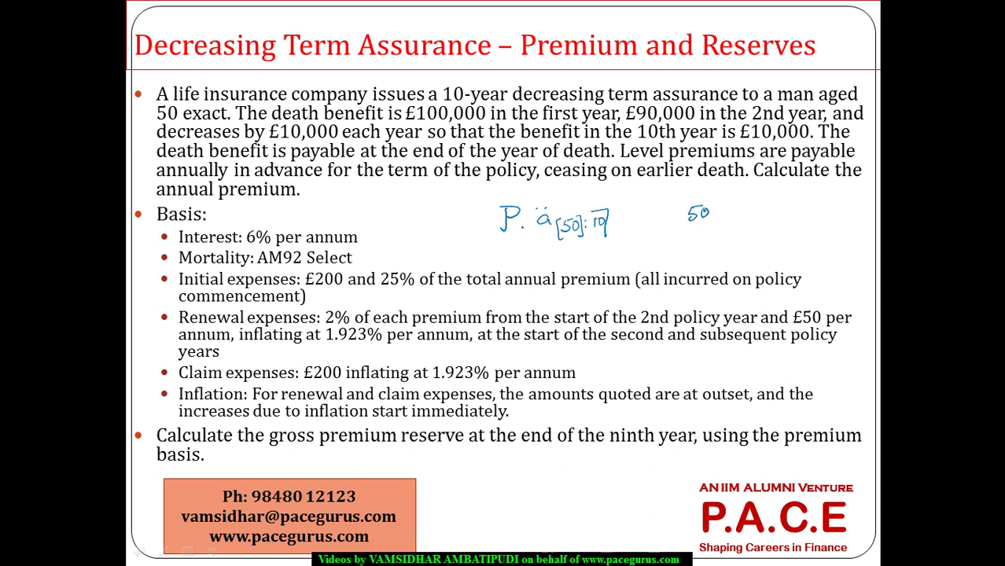
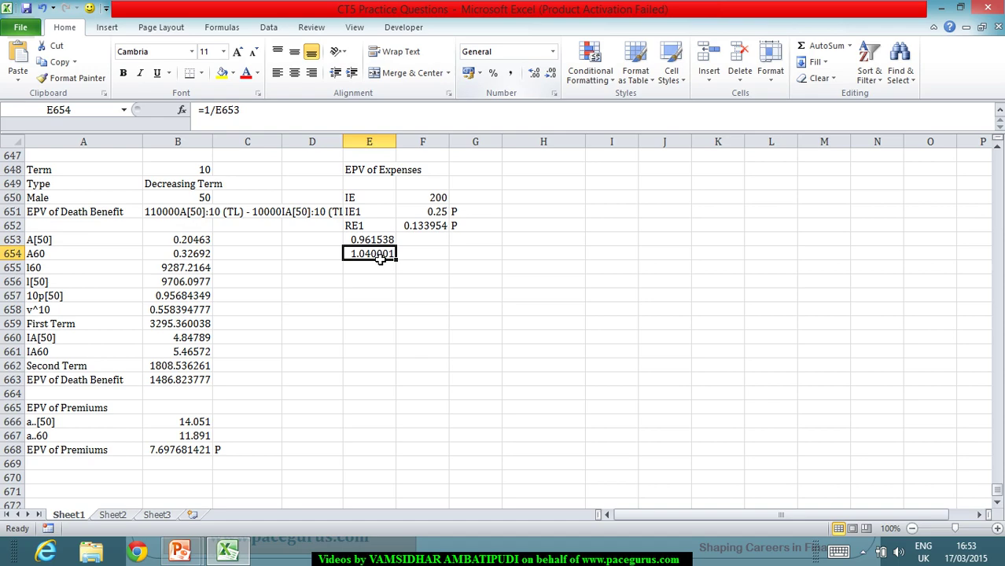
Review the handwritten 1.01923 inflation working on the slide and label E655 as RE2
left_click(377, 270)
key("alt+Tab")
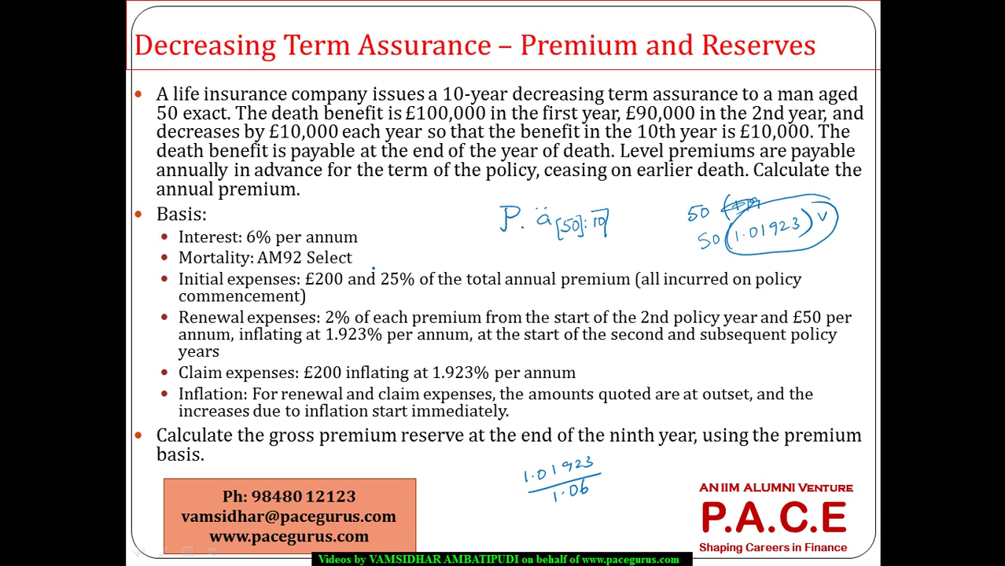
key("alt+Tab")
key("alt+Tab")
key("alt+Tab")
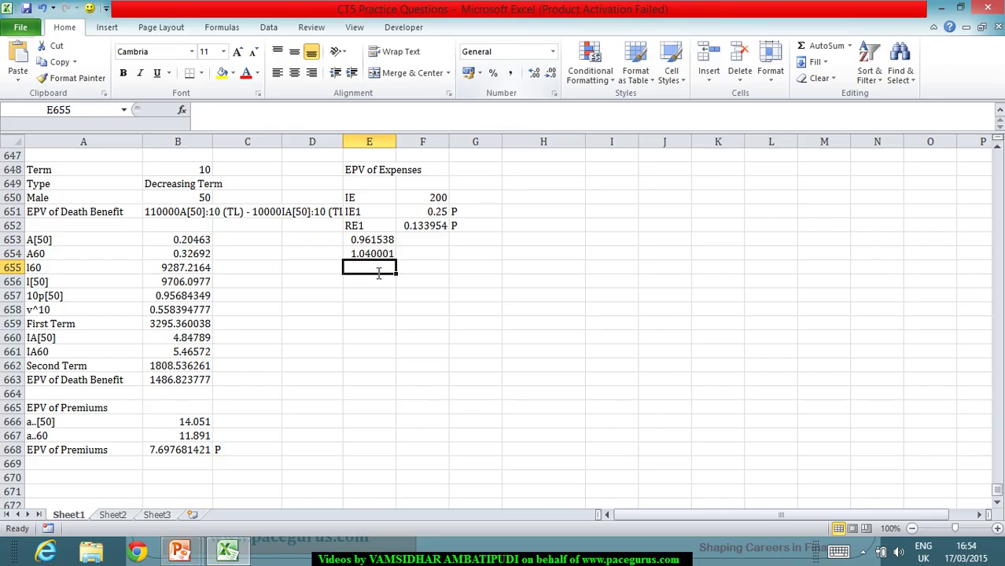
type("RE2")
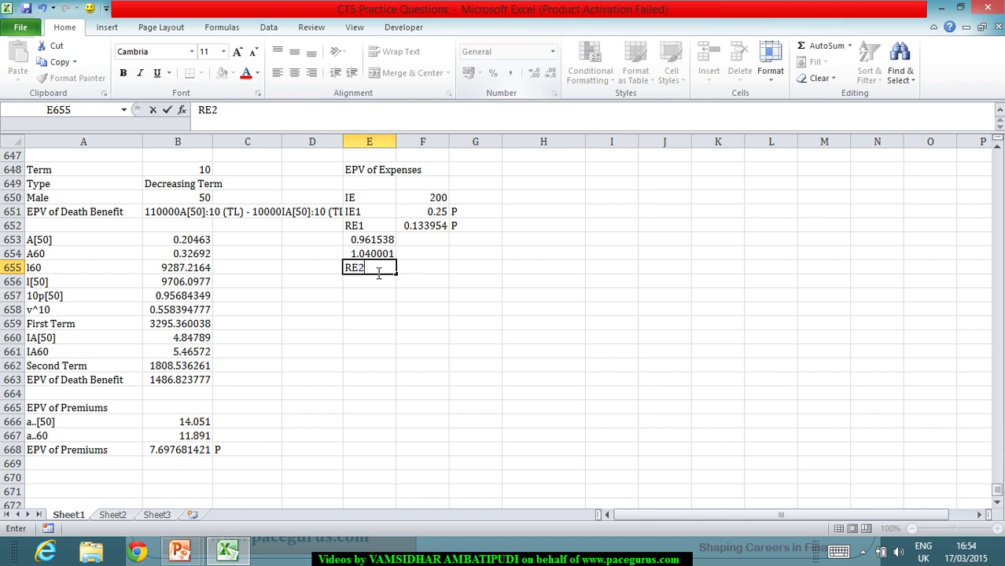
key("Tab")
key("alt+Tab")
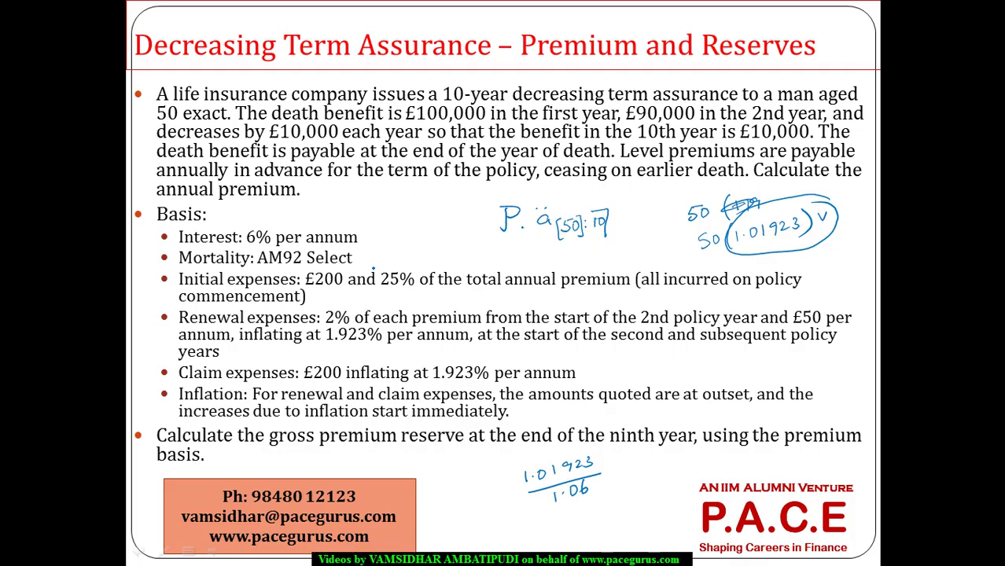
key("alt+Tab")
type("=5")
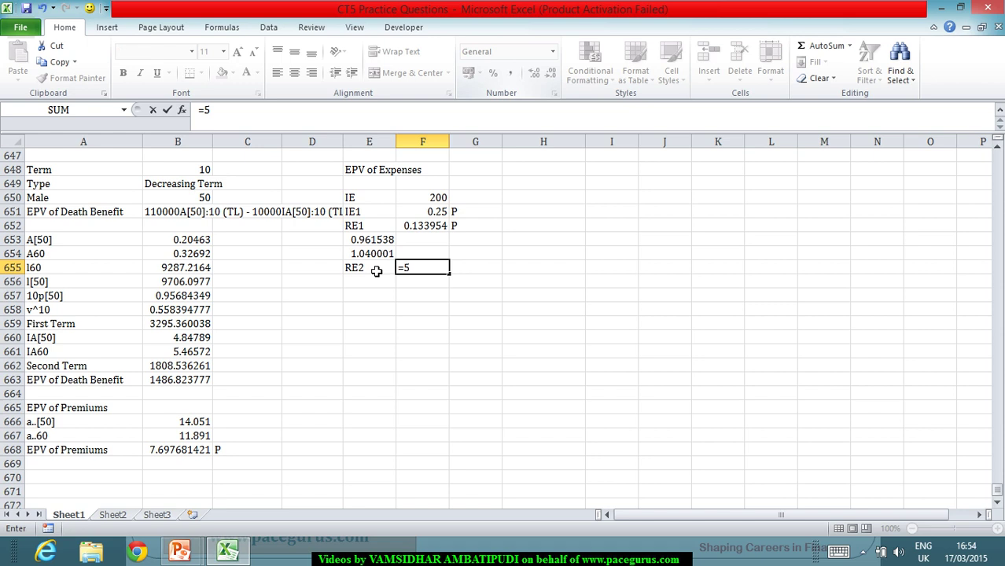
type("0*")
key("BackSpace")
key("BackSpace")
key("BackSpace")
key("BackSpace")
key("Escape")
Enter the text expression 50a[50]:9 for RE2 in F655 and move on to F656
left_click(377, 270)
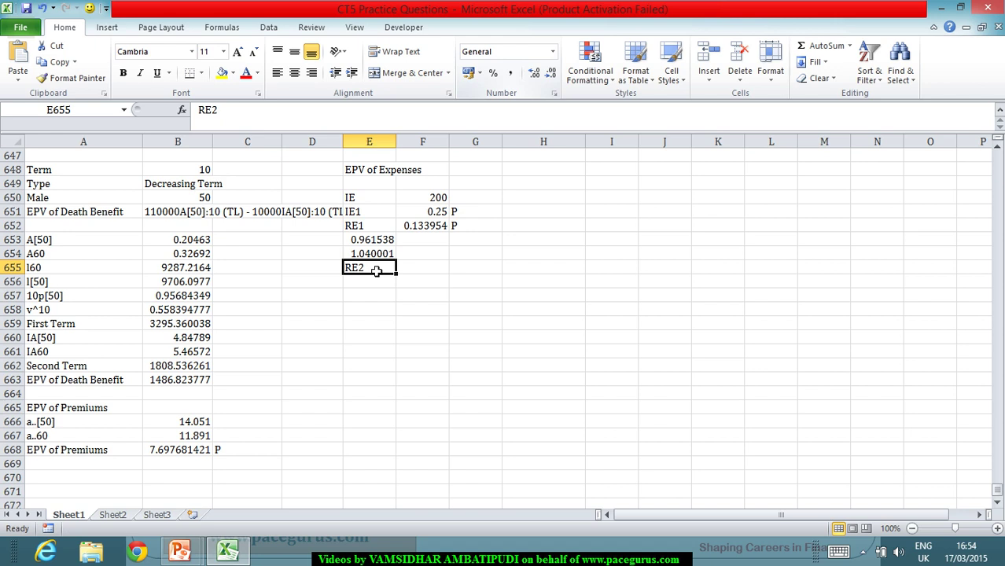
key("Tab")
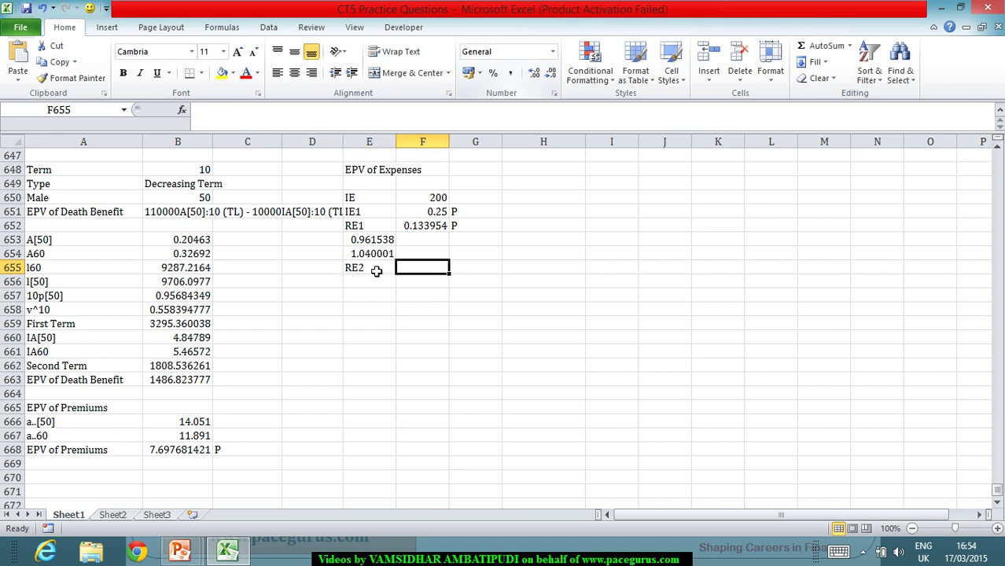
type("50a")
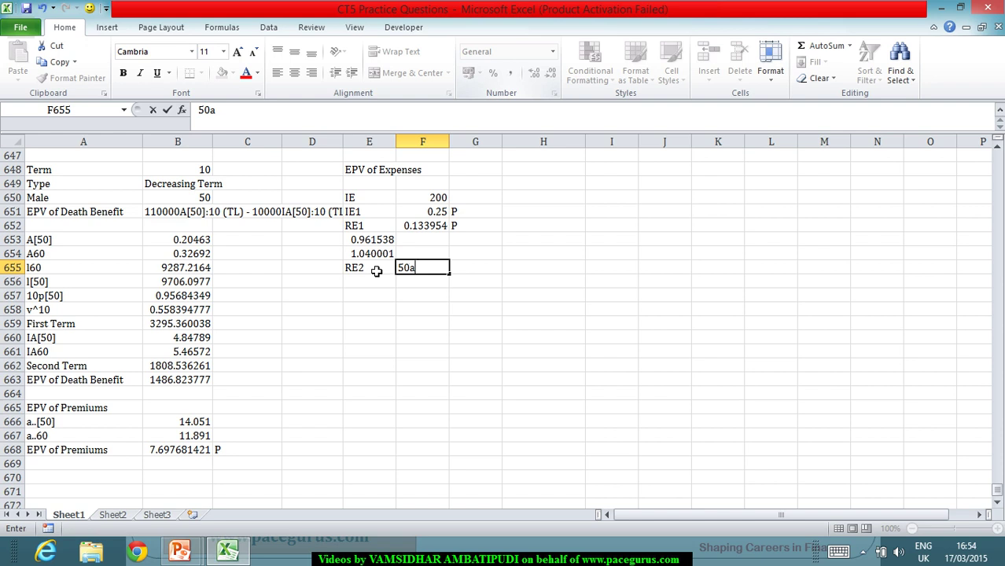
type("[50]:9")
left_click(377, 272)
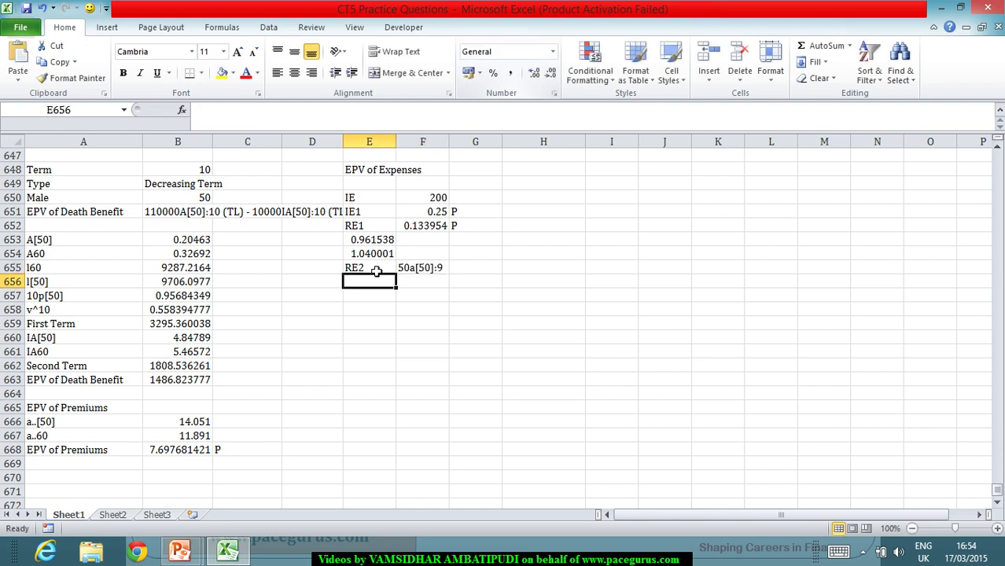
key("Right")
type("5")
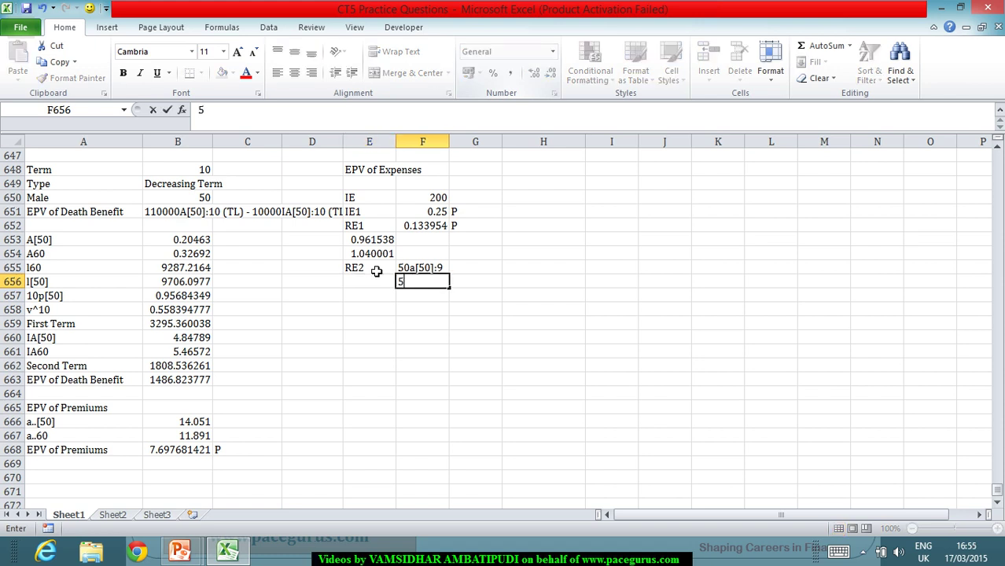
type("0a")
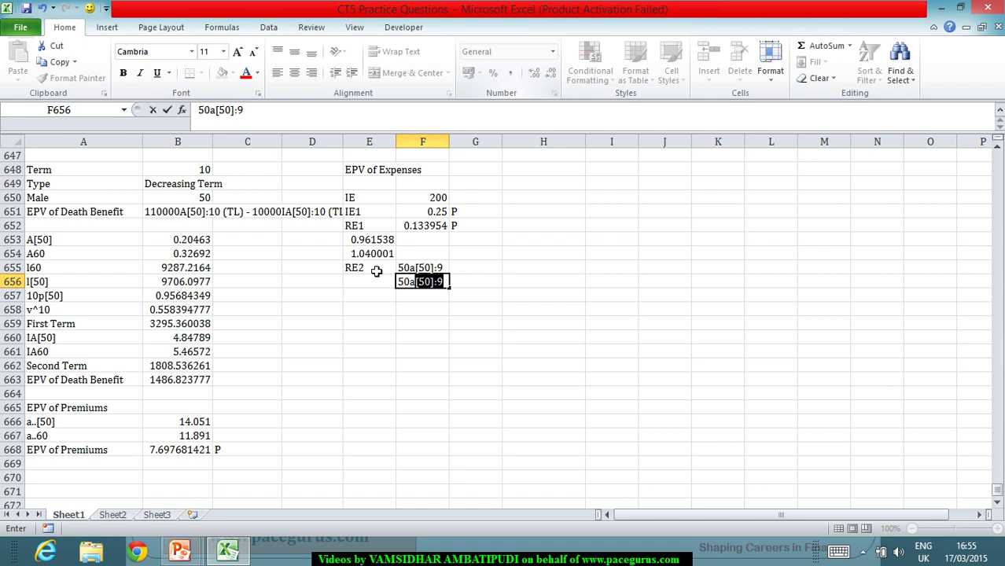
key("BackSpace")
key("BackSpace")
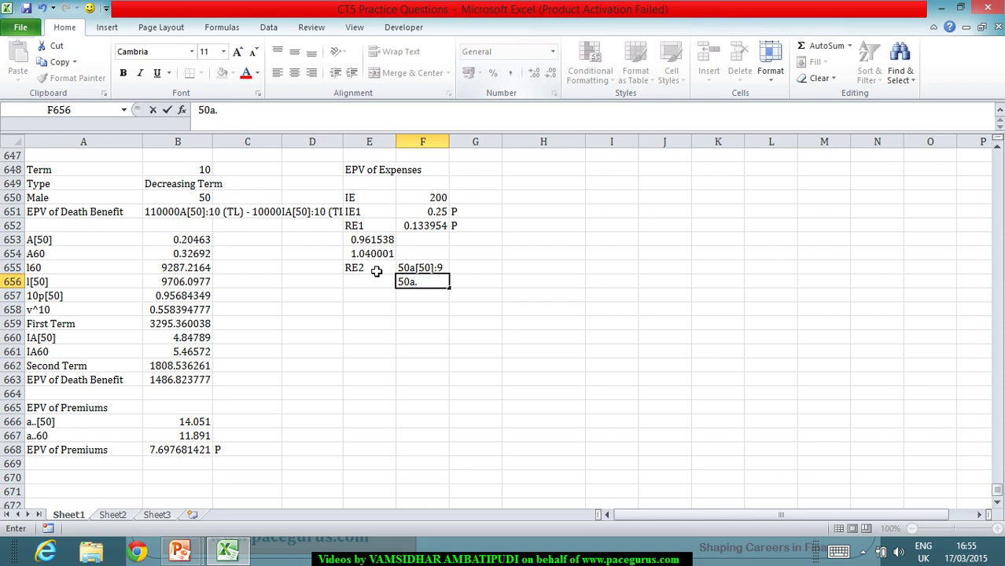
key("BackSpace")
key("BackSpace")
Check the renewal expense on the slide and enter the text expression 50a..[50]:10 in F656
key("alt+Tab")
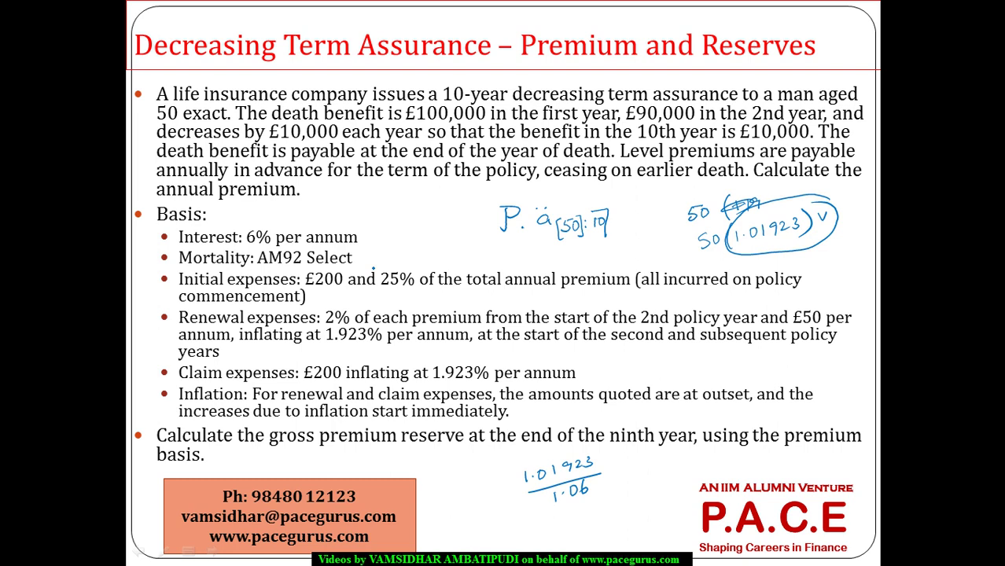
key("alt+Tab")
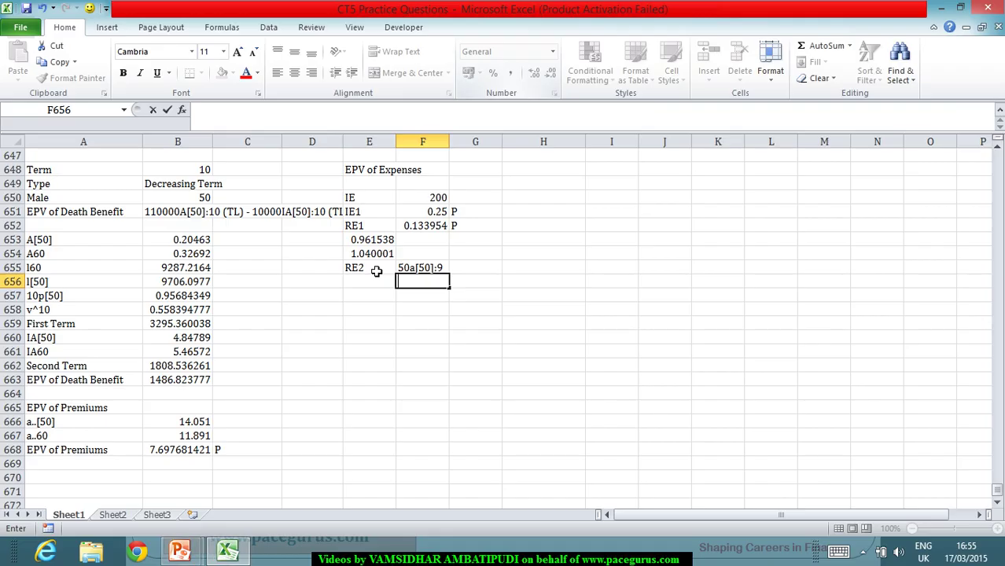
type("50a..[50]:10")
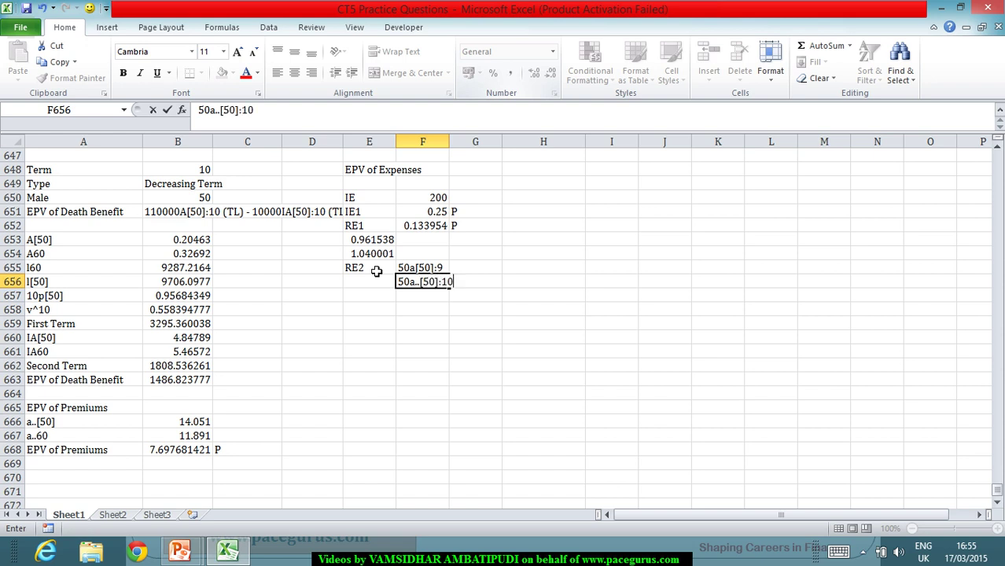
key("Return")
Confirm the F656 entry and label E657, E658 and E659 as a..[50], a..60 and v^10
key("Right")
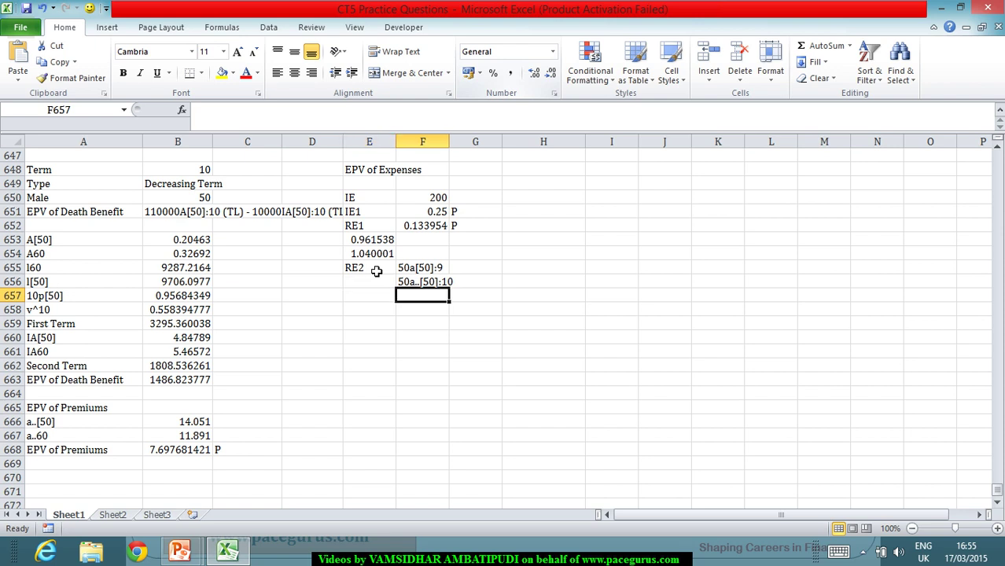
key("Left")
type("a..")
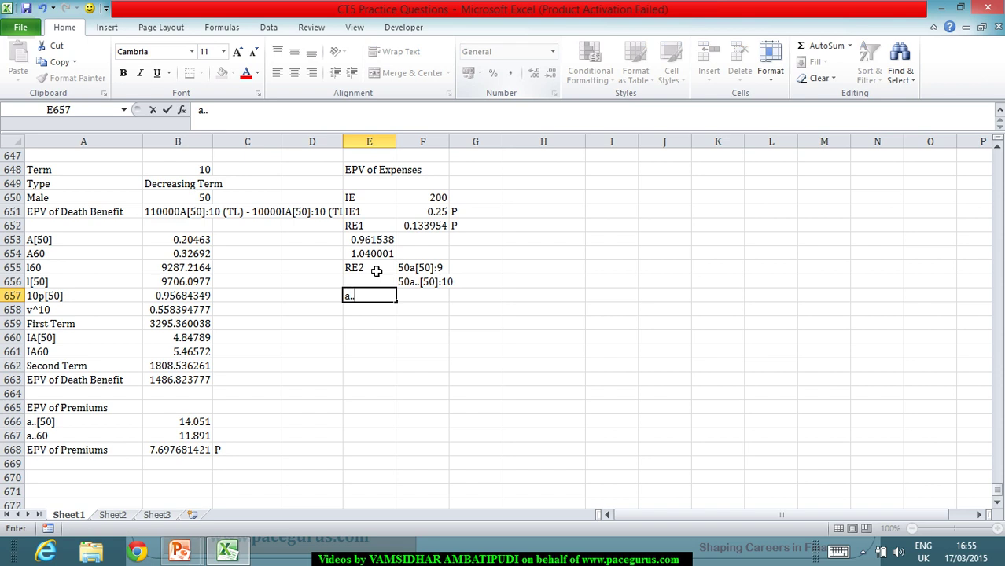
type("[50]")
key("Return")
type("a60")
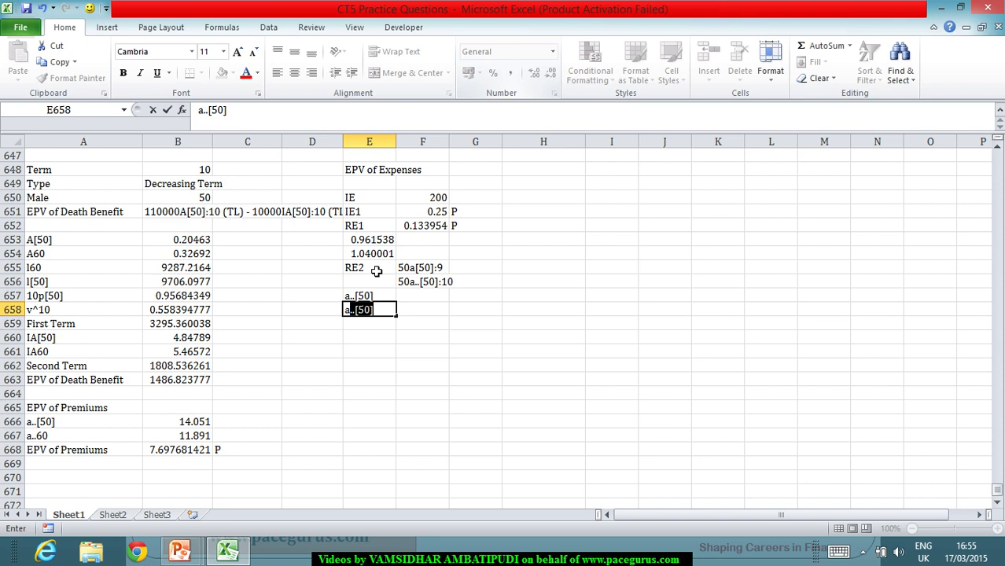
key("BackSpace")
key("BackSpace")
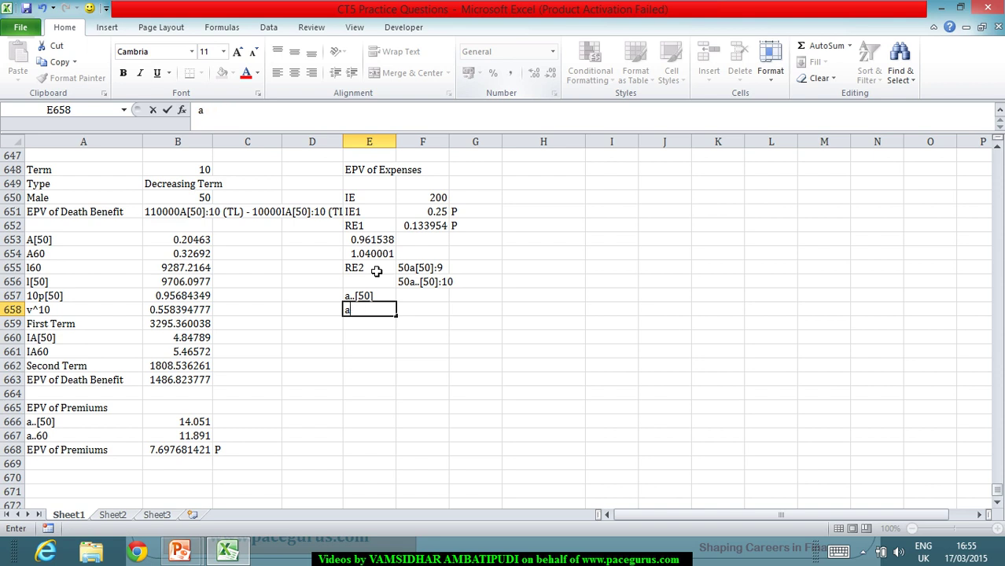
type("..60")
key("Return")
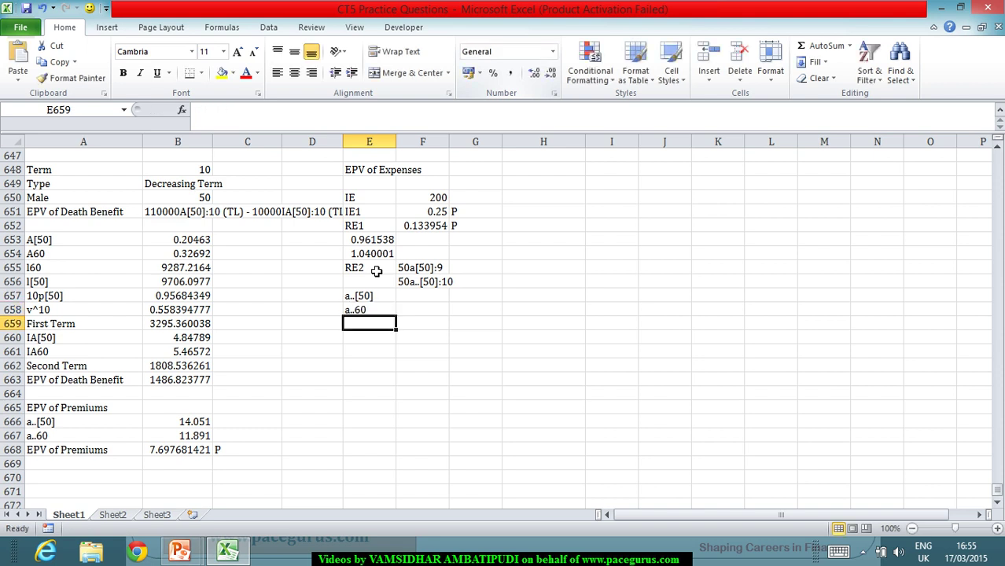
type("v^10")
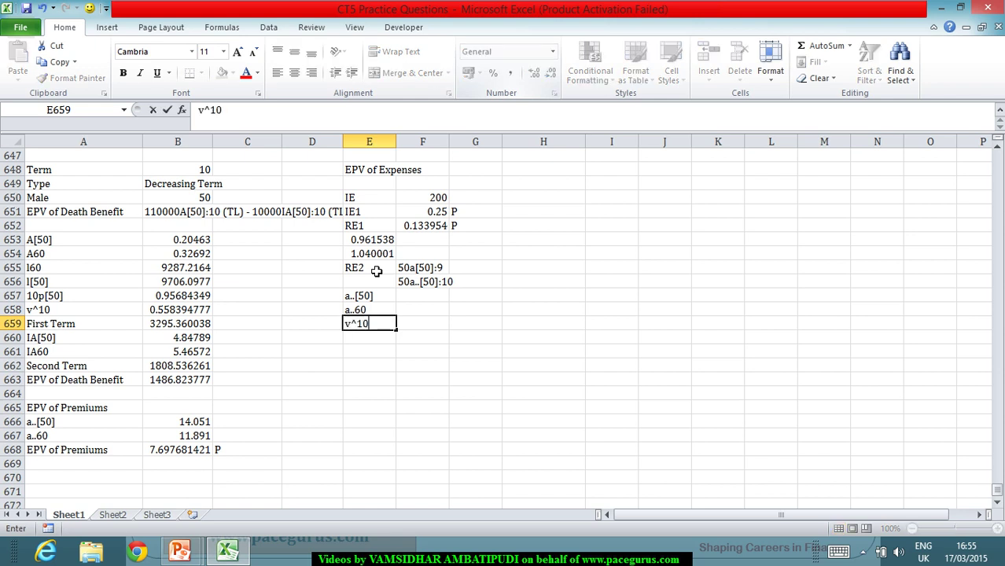
key("Return")
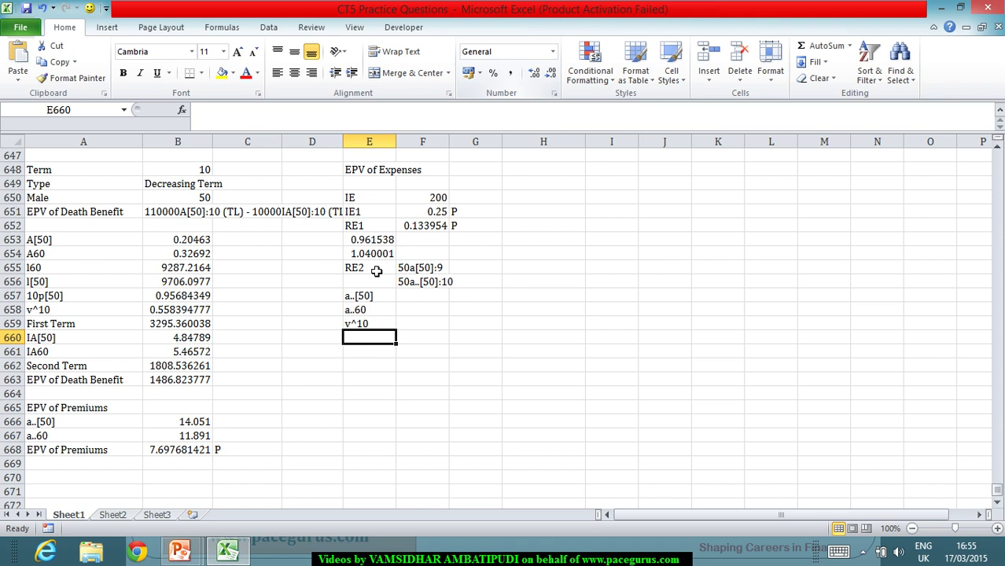
Enter 17.454 for a..[50] in F657, 14.134 for a..60 in F658 and =1/1.04^10 for v^10 in F659
left_click(412, 303)
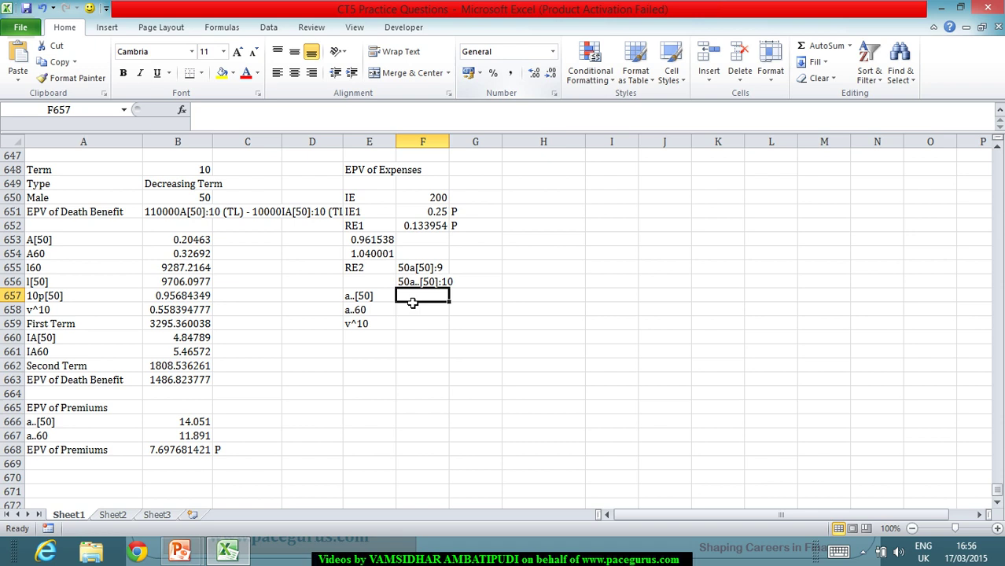
type("17.454")
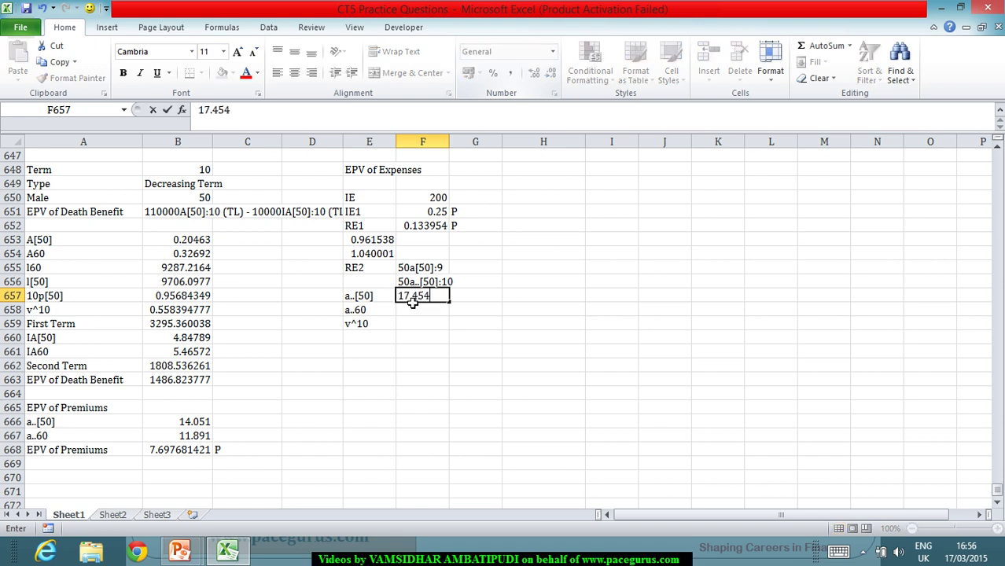
key("Return")
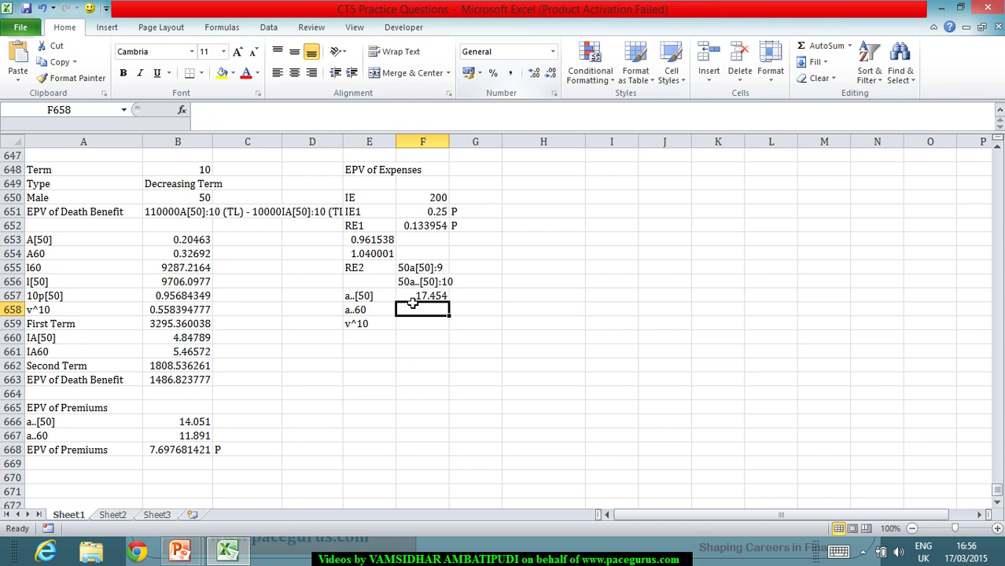
type("14.134")
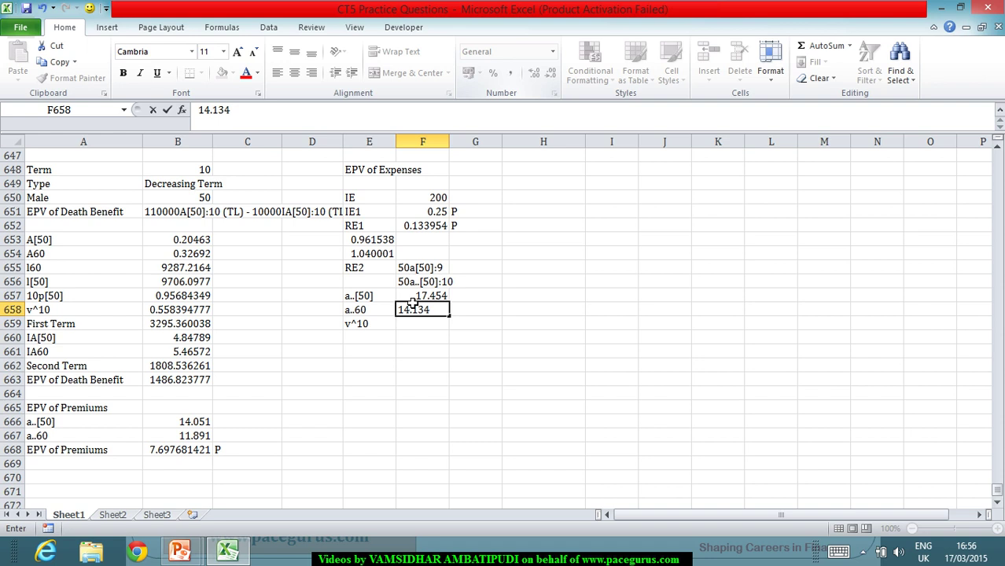
key("Return")
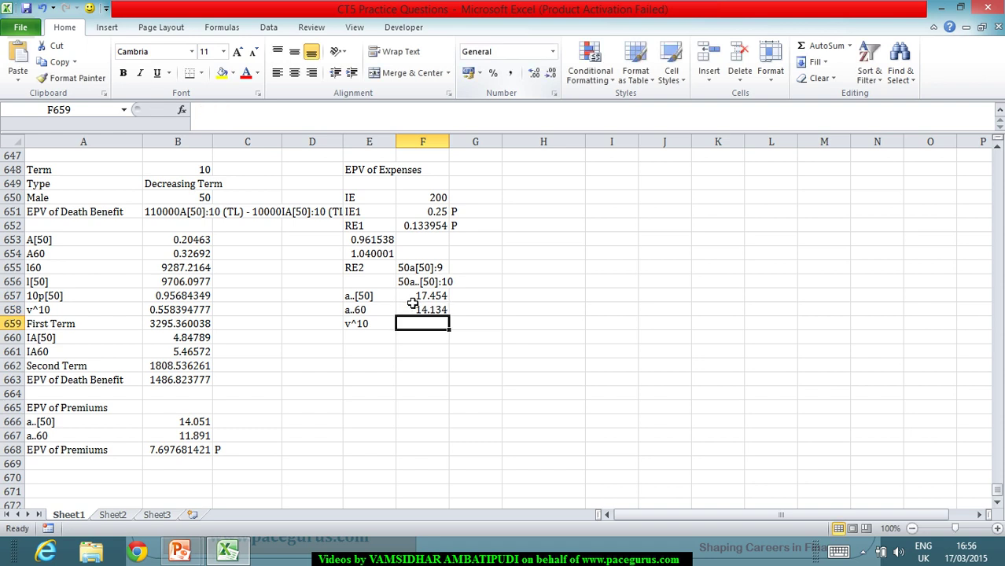
type("=1")
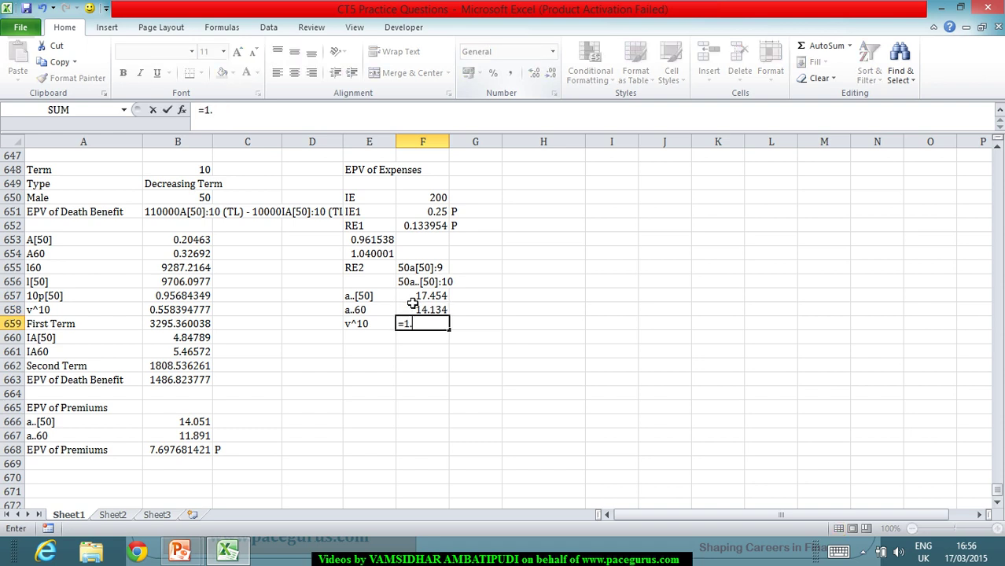
type("/1.04")
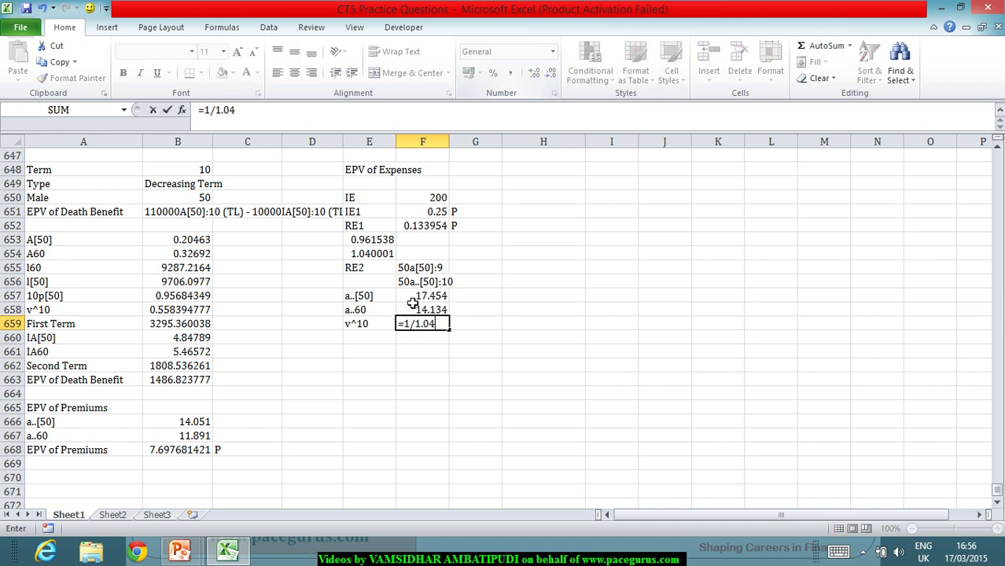
type("^10")
key("Return")
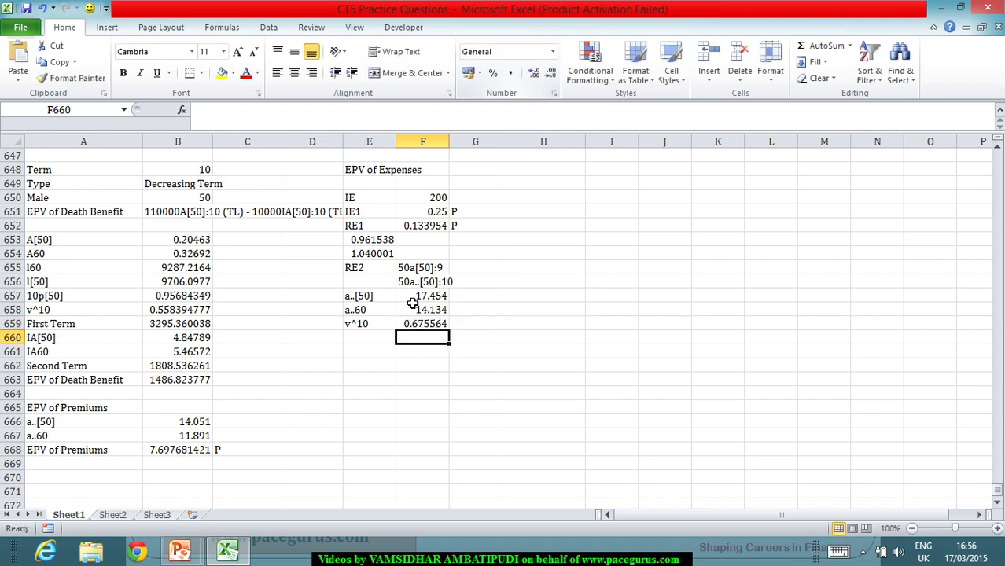
Label E660 as RE2 and move on to its value cell, F660
key("Left")
key("alt+Tab")
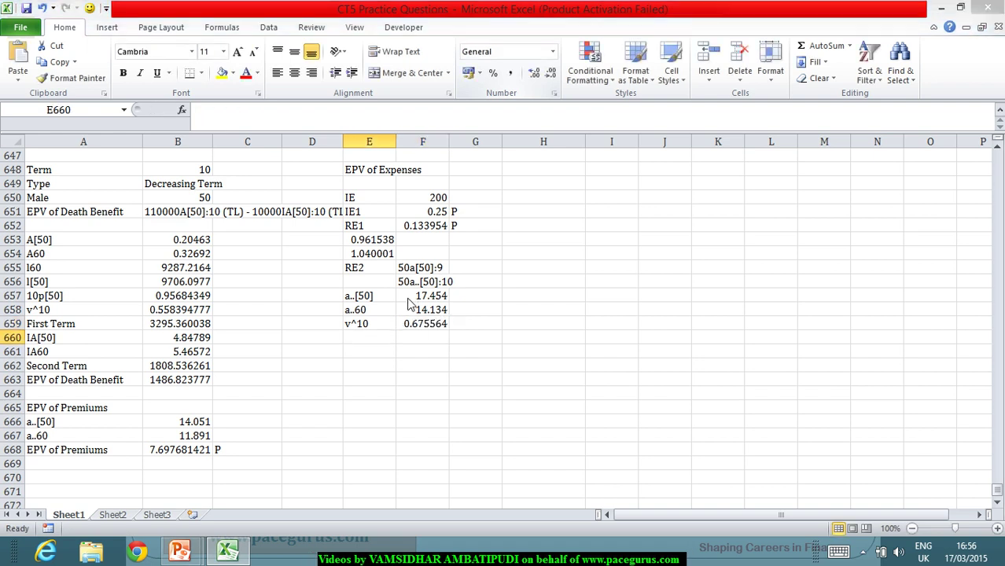
key("alt+Tab")
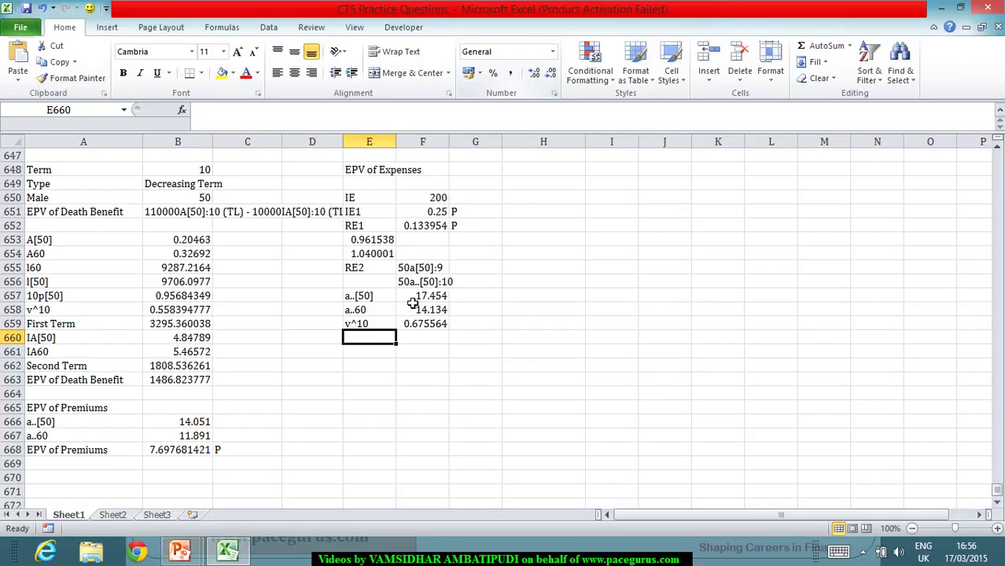
type("RE2")
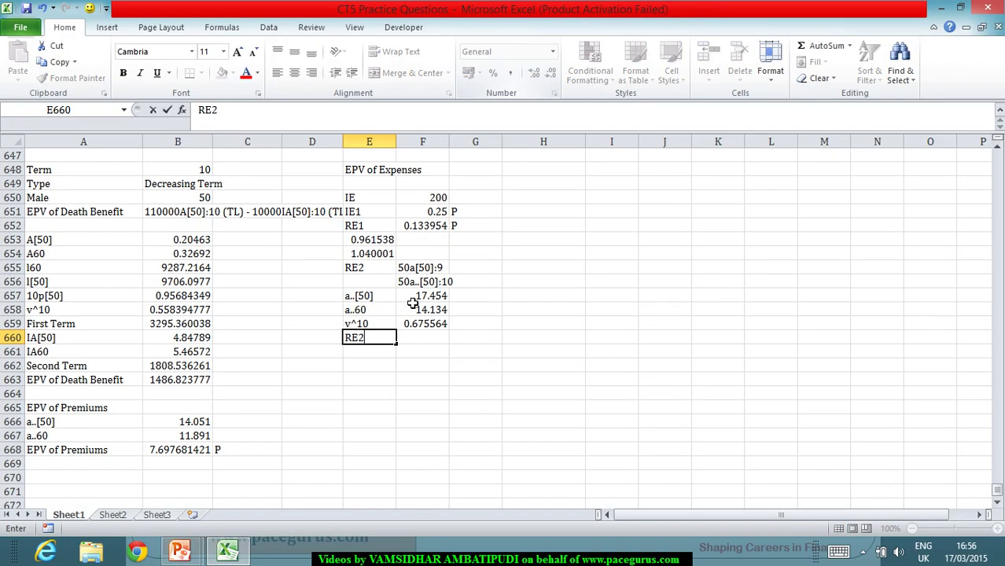
key("Tab")
Calculate RE2 in F660 with the formula =50*(F657-F659*B657*F658)
type("=")
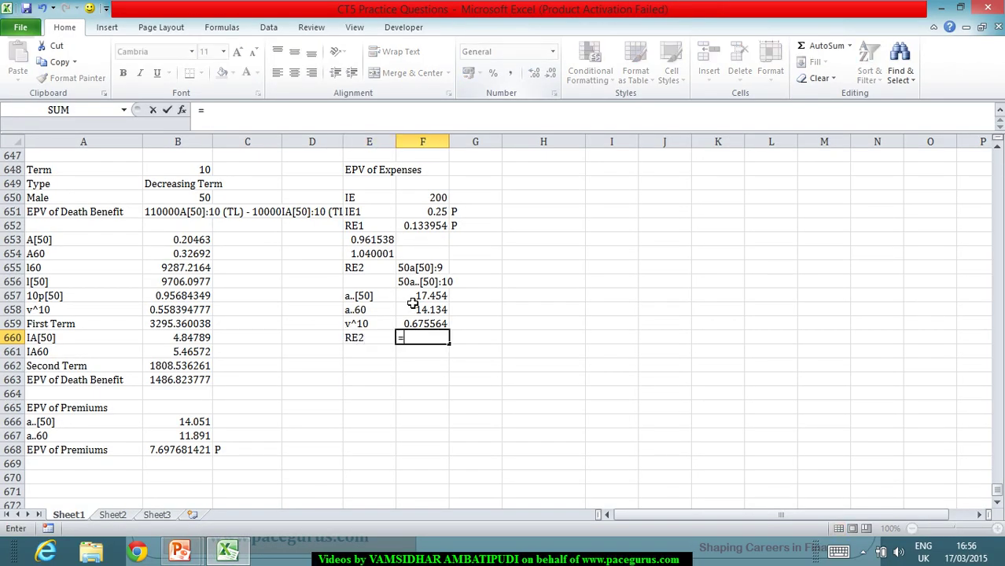
type("50*(")
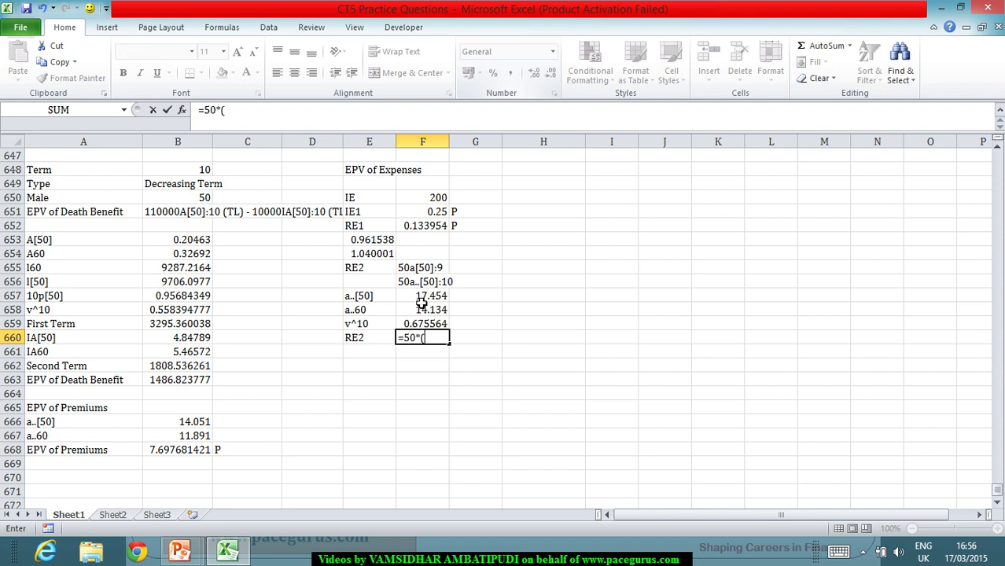
left_click(422, 302)
type("-")
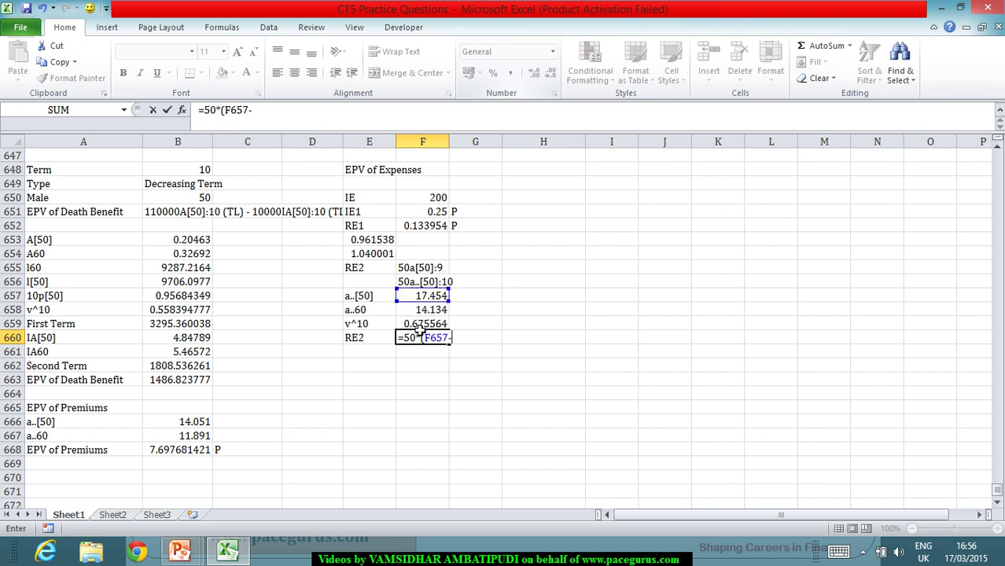
left_click(418, 329)
type("*")
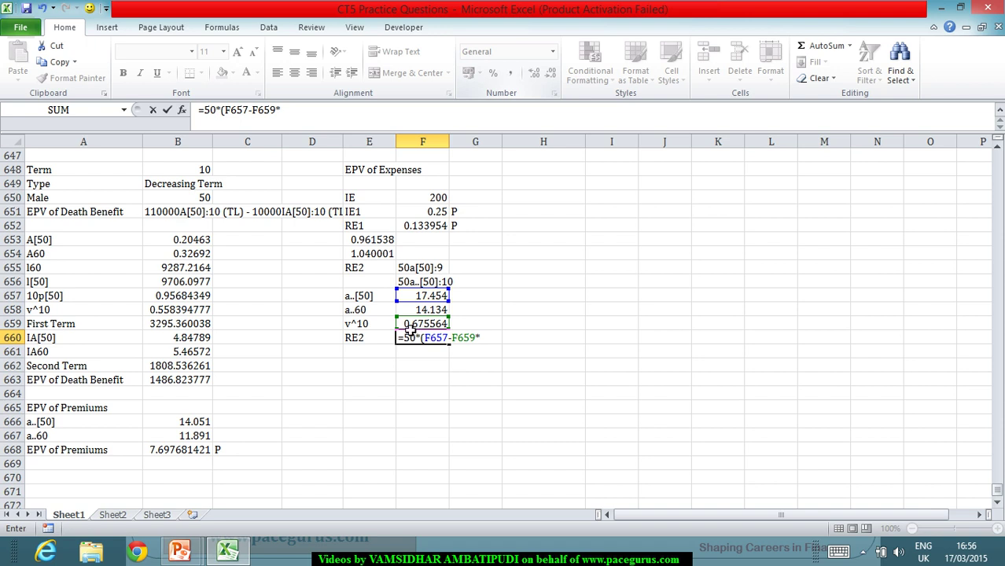
left_click(190, 298)
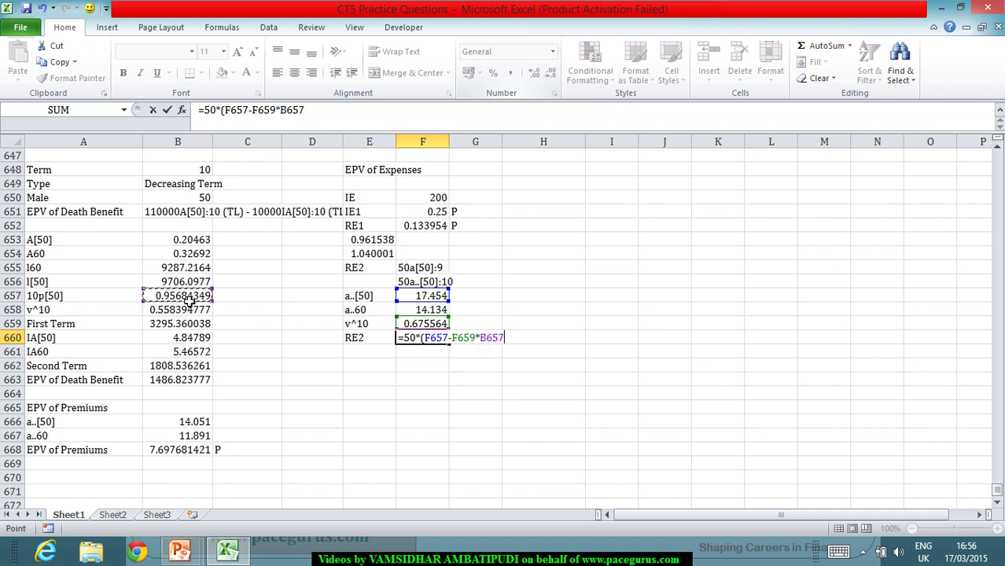
type("*")
left_click(413, 313)
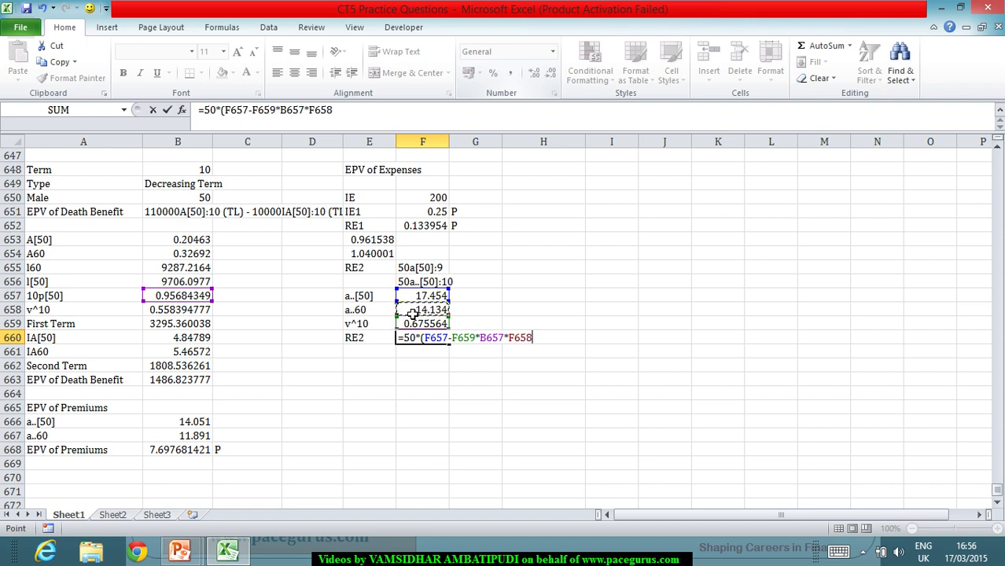
type(")")
key("Return")
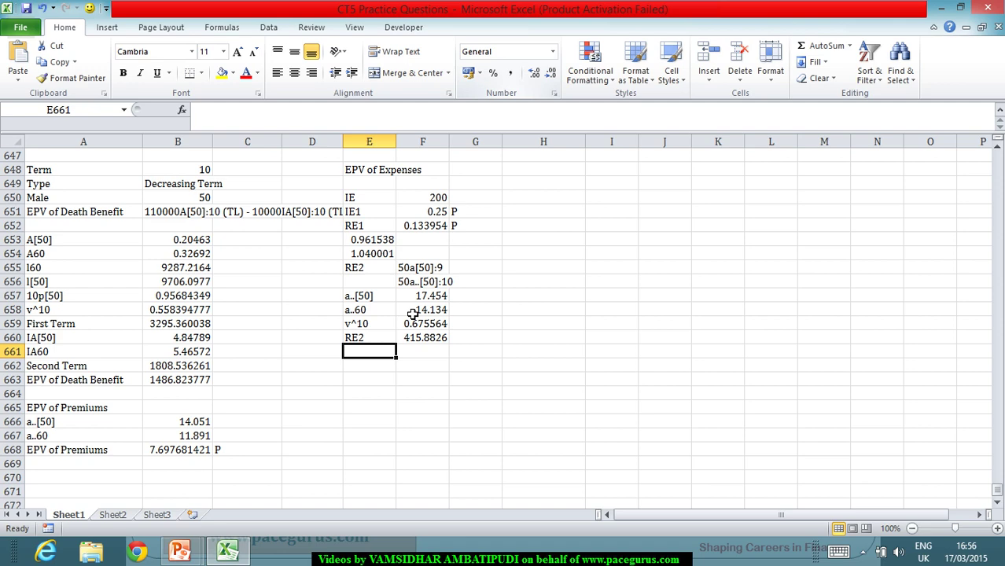
Switch to the slide and handwrite the term assurance expression 200 A[50]:10 @ 4% beside the claim expenses
key("alt+Tab")
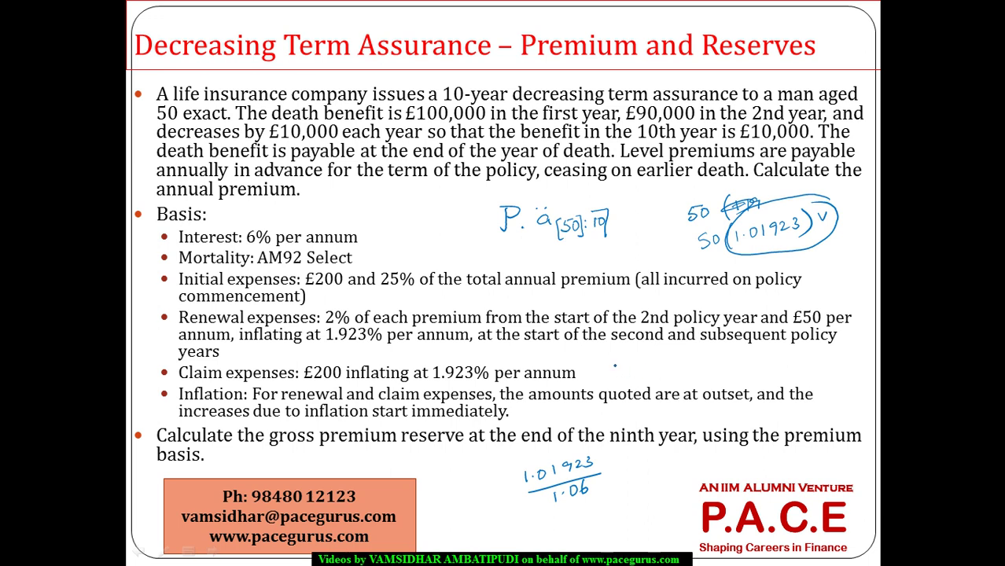
mouse_move(621, 360)
left_mouse_down()
mouse_move(633, 374)
mouse_move(663, 363)
mouse_move(714, 375)
left_mouse_up()
mouse_move(711, 360)
left_mouse_down()
mouse_move(712, 384)
mouse_move(691, 385)
left_mouse_up()
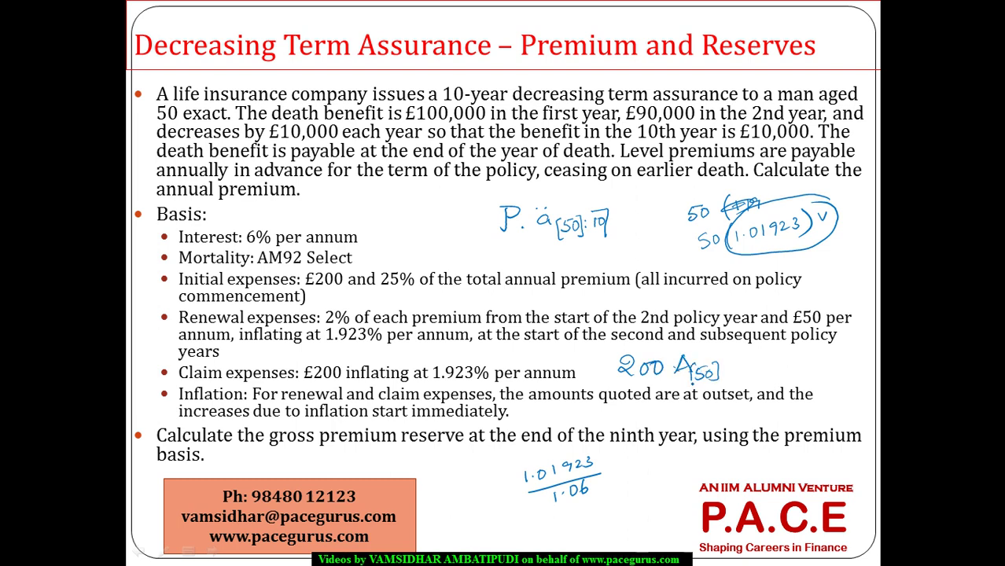
left_click(730, 366)
left_click(730, 372)
left_click(745, 367)
mouse_move(739, 360)
left_mouse_down()
mouse_move(739, 371)
mouse_move(747, 361)
left_mouse_up()
left_click_drag(692, 345, 692, 357)
left_click_drag(697, 323, 739, 332)
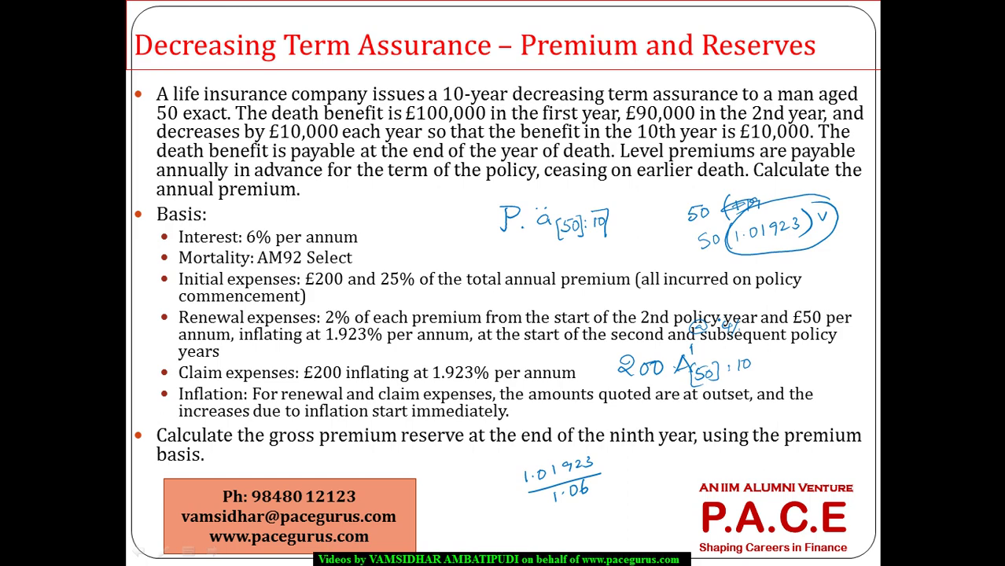
Return to the Excel sheet and label E661 as A[50] and E662 as A60
key("alt+Tab")
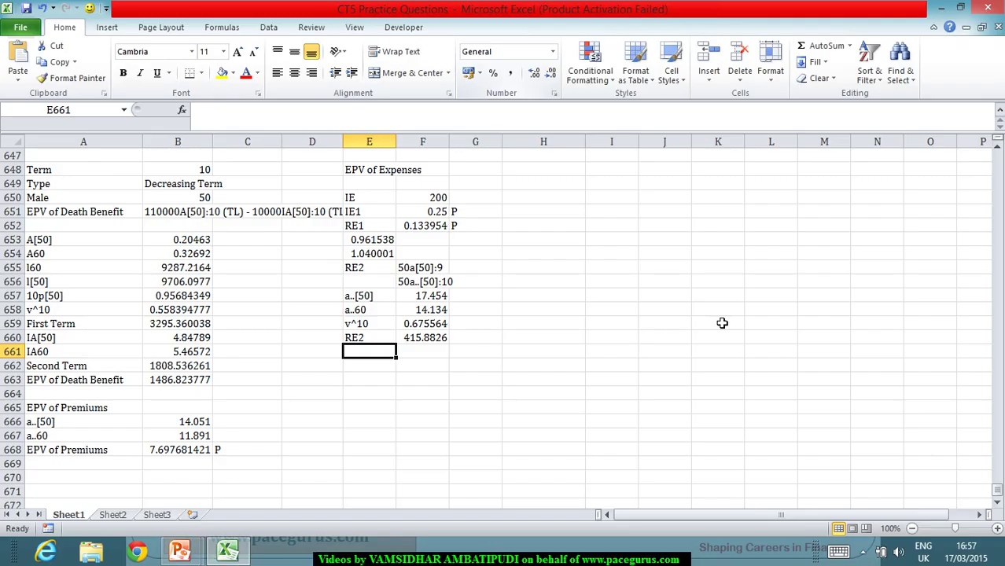
type("A[50]")
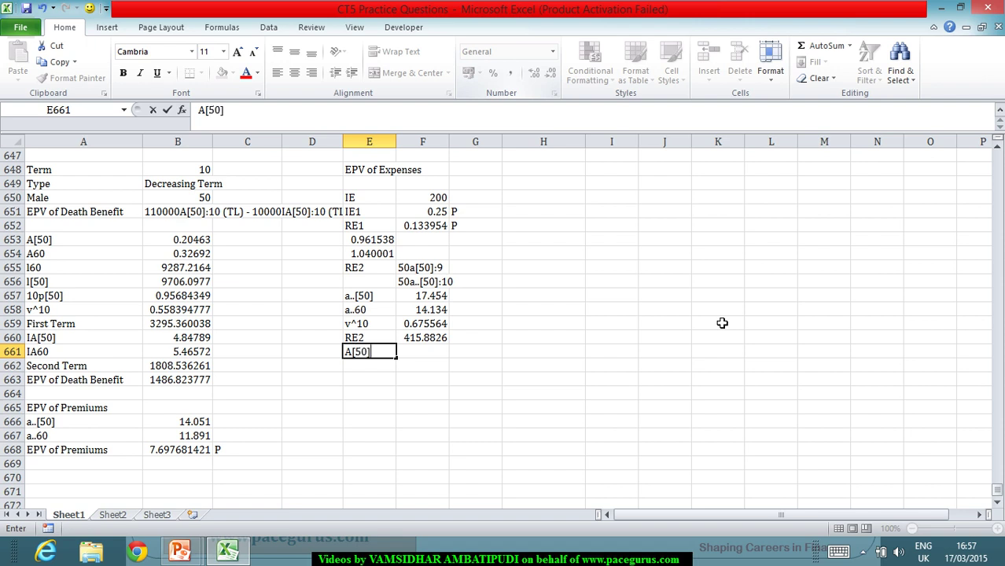
key("Return")
type("A60")
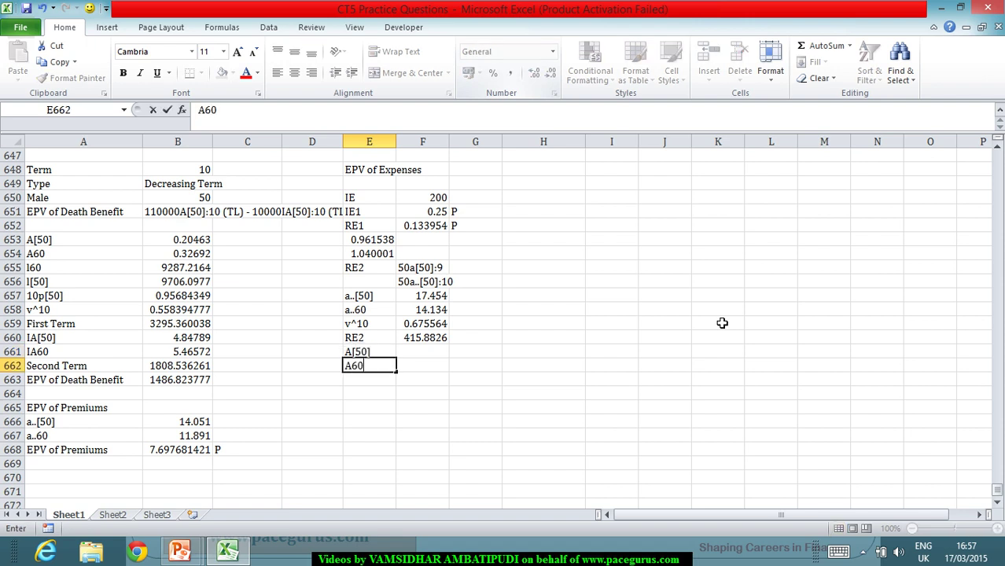
key("Return")
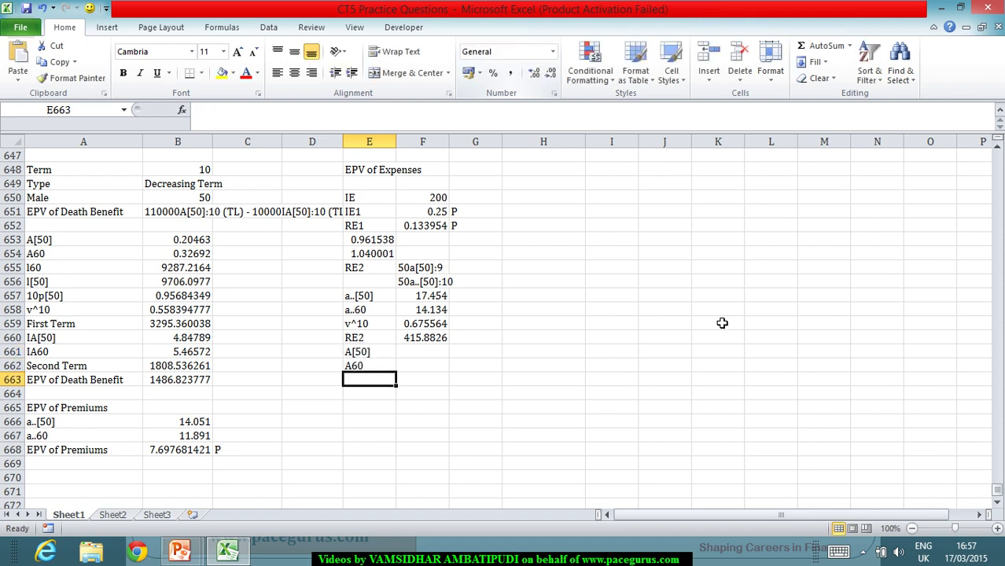
Enter 0.32868 as the A[50] value in F661 and 0.4564 as the A60 value in F662
key("Up")
key("Up")
key("Right")
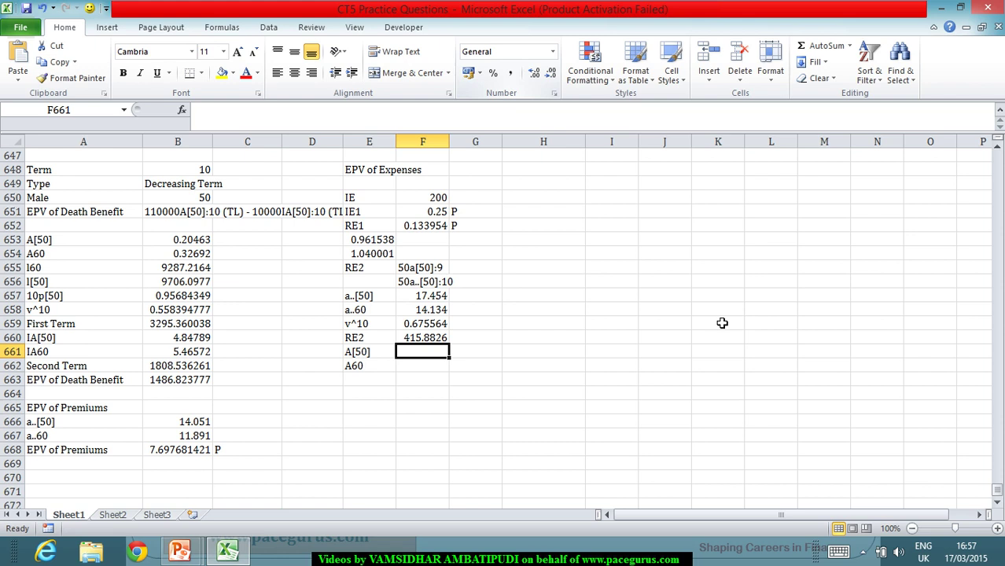
type(".")
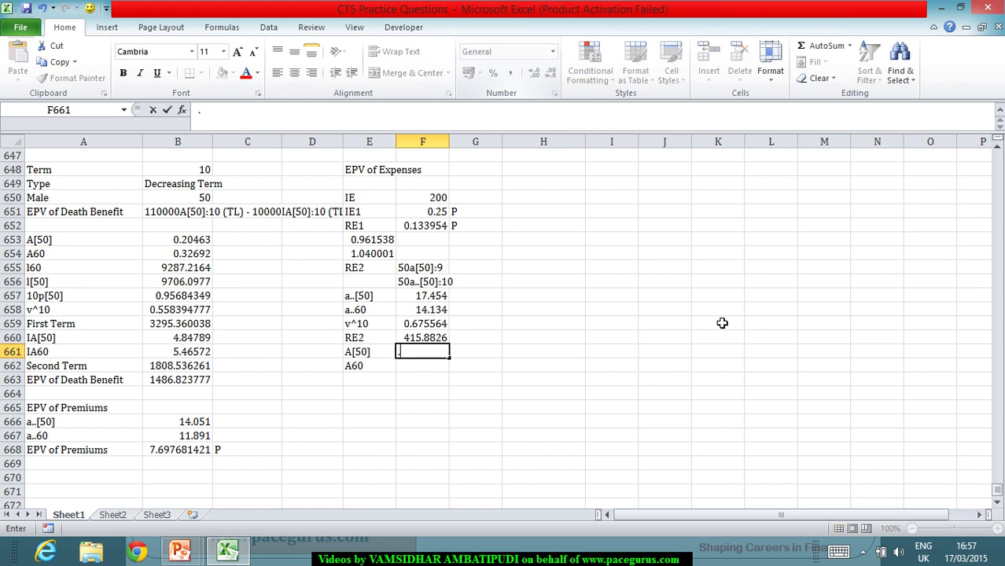
type("32868")
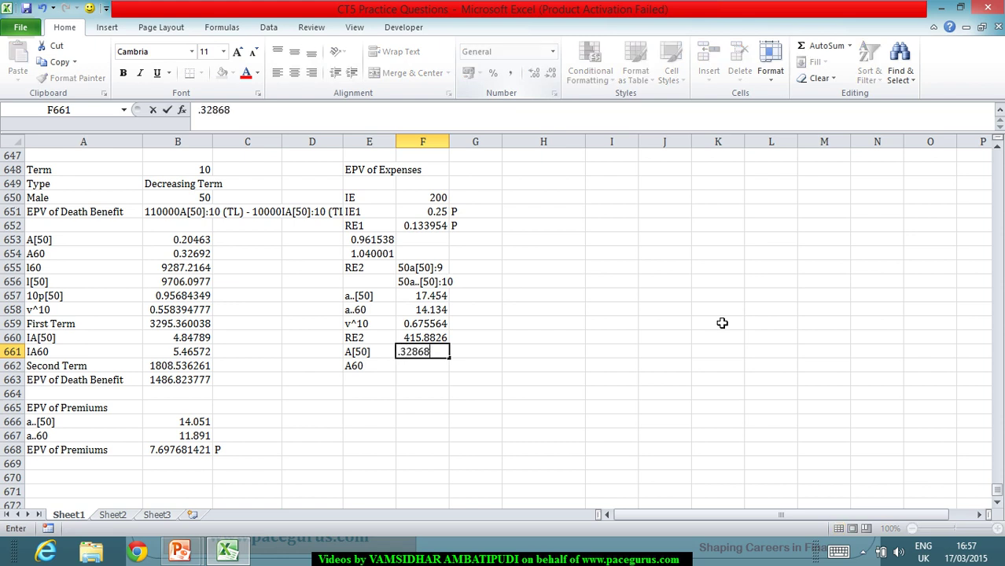
key("Return")
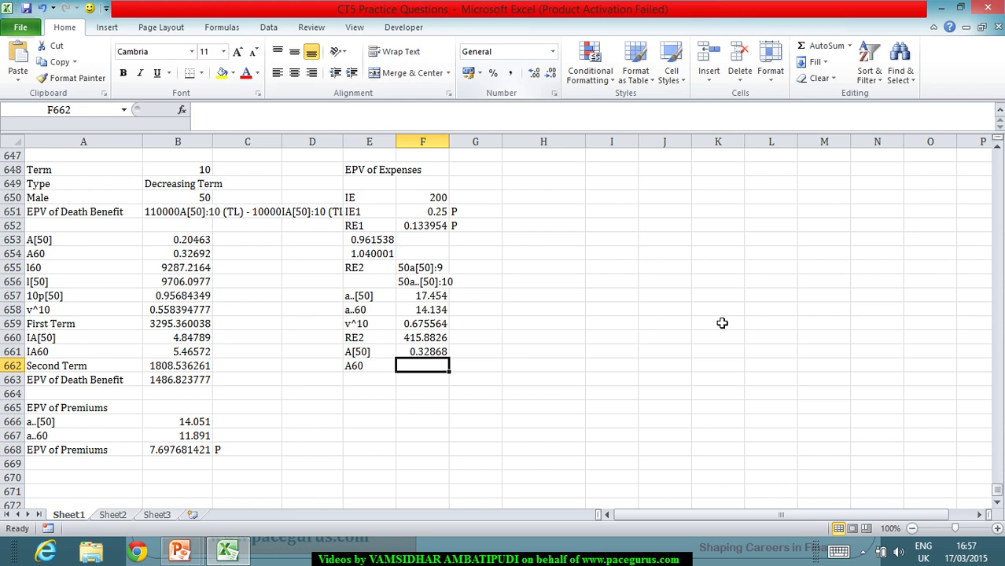
type(".4564")
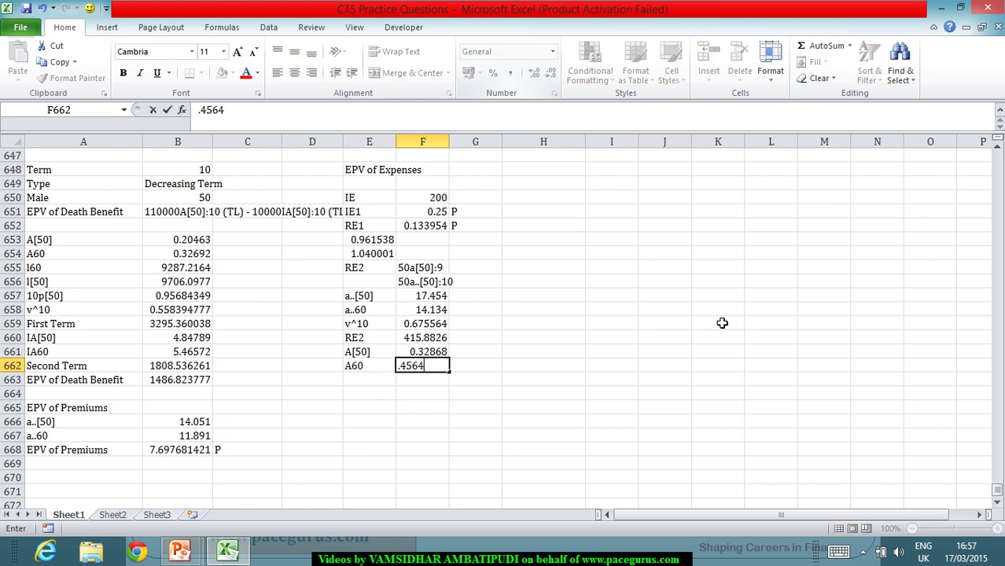
key("Return")
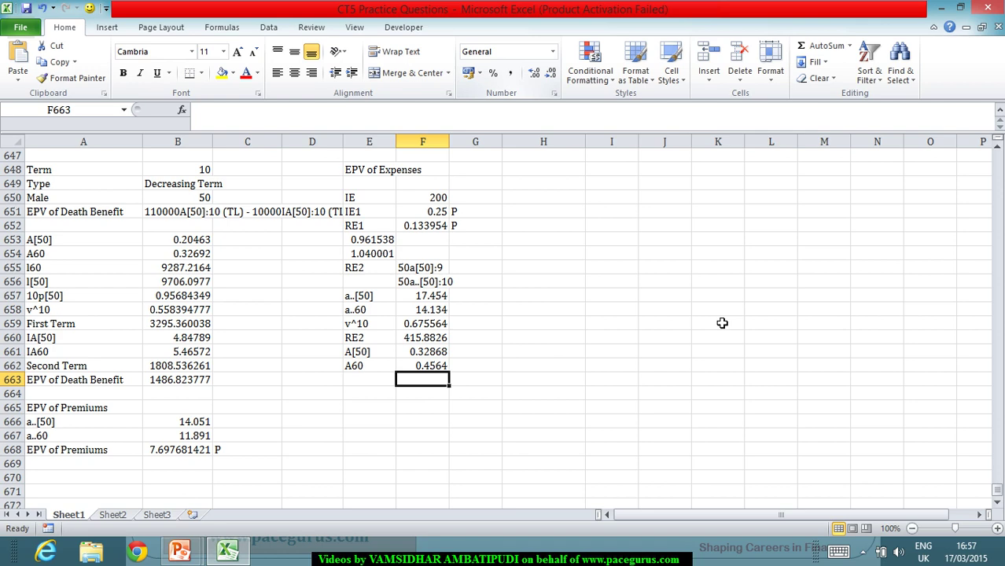
Check the claim expense expression on the slide and label E663 as CE in the Excel sheet
key("Left")
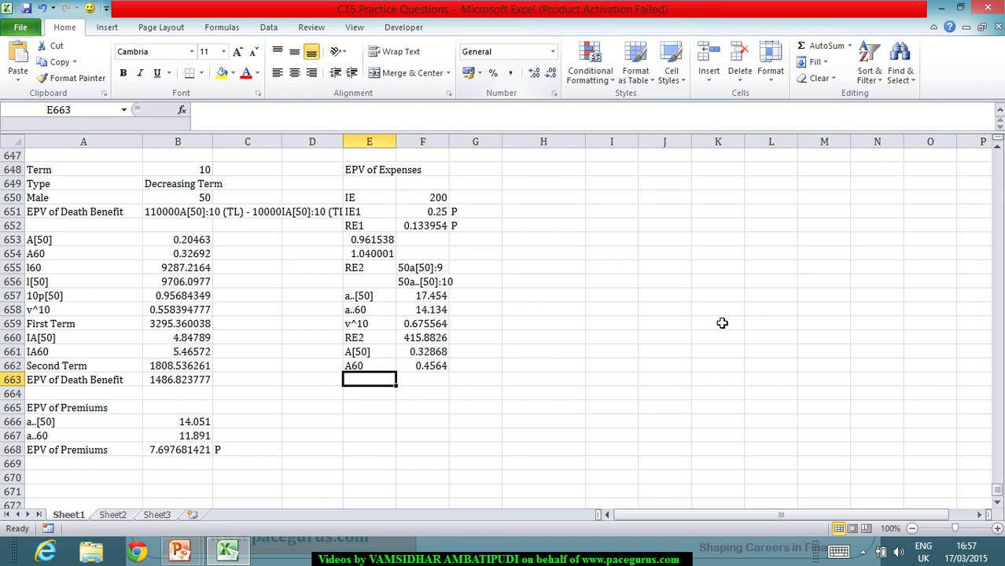
key("alt+Tab")
key("alt+Tab")
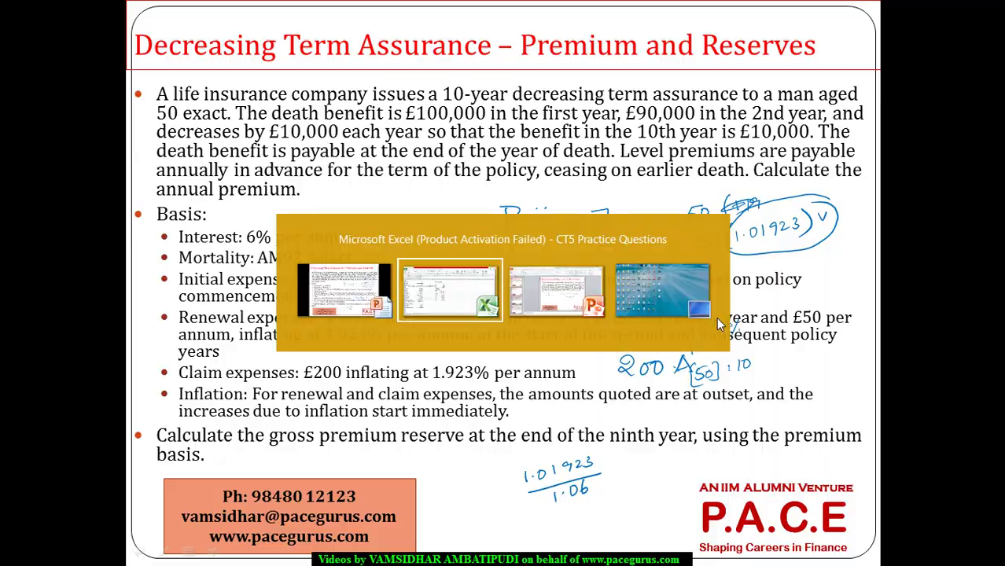
type("CE")
key("Right")
Calculate the claim expenses in F663 with the formula =200*(F661-F659*B657*F662), rechecking the slide for the 200 multiplier
type("=")
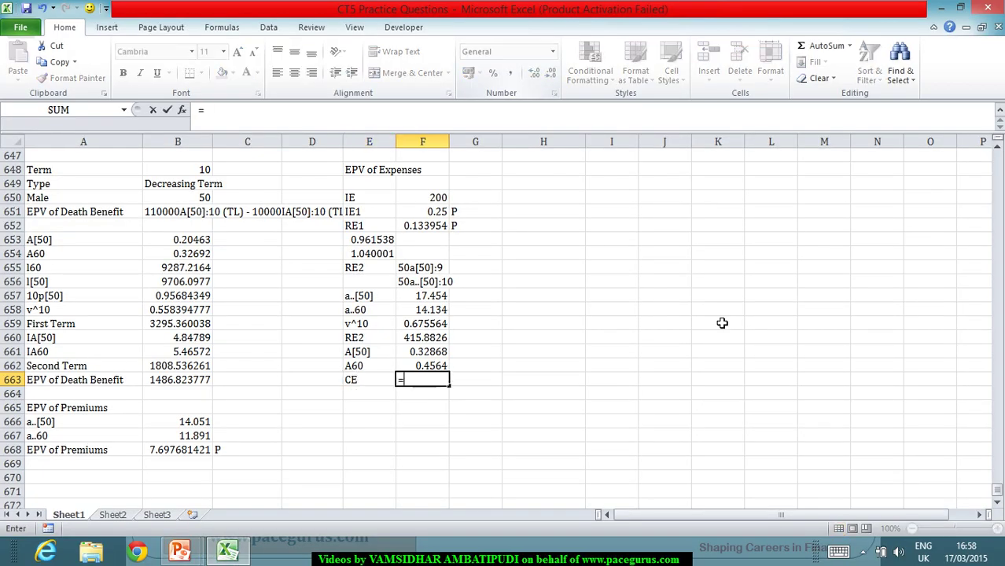
key("alt+Tab")
key("alt+Tab")
type("200*")
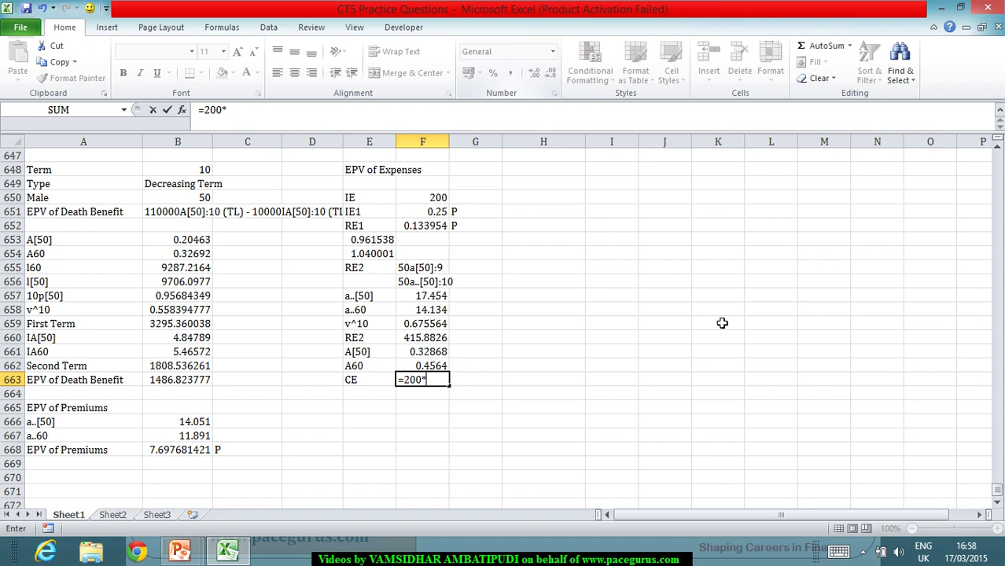
type("(")
left_click(437, 353)
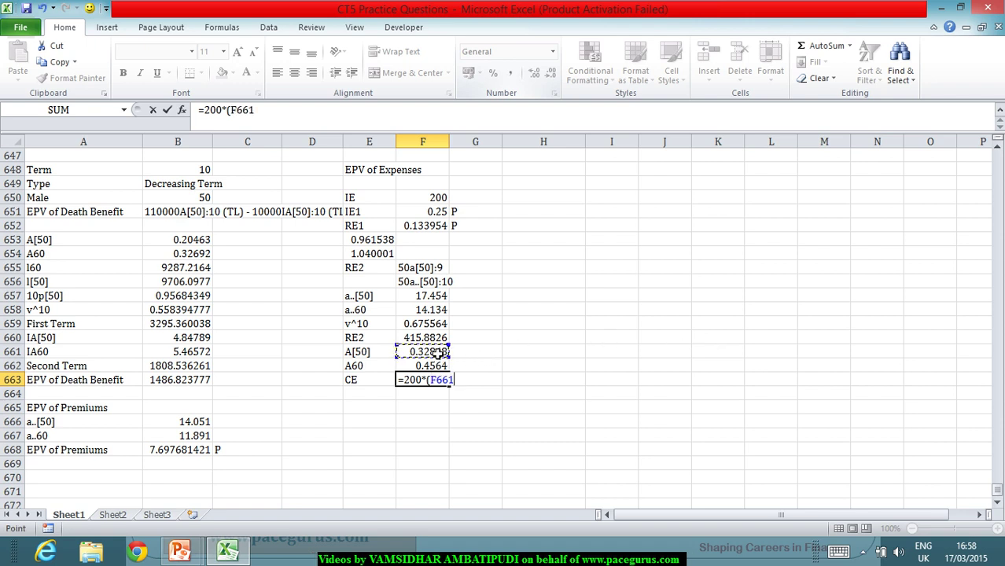
type("-")
left_click(420, 324)
type("*")
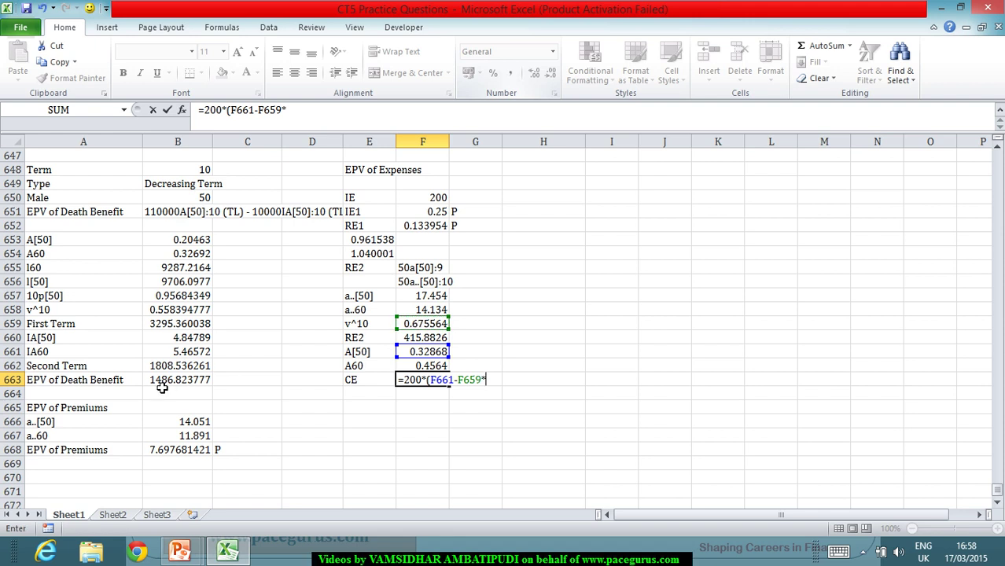
left_click(183, 298)
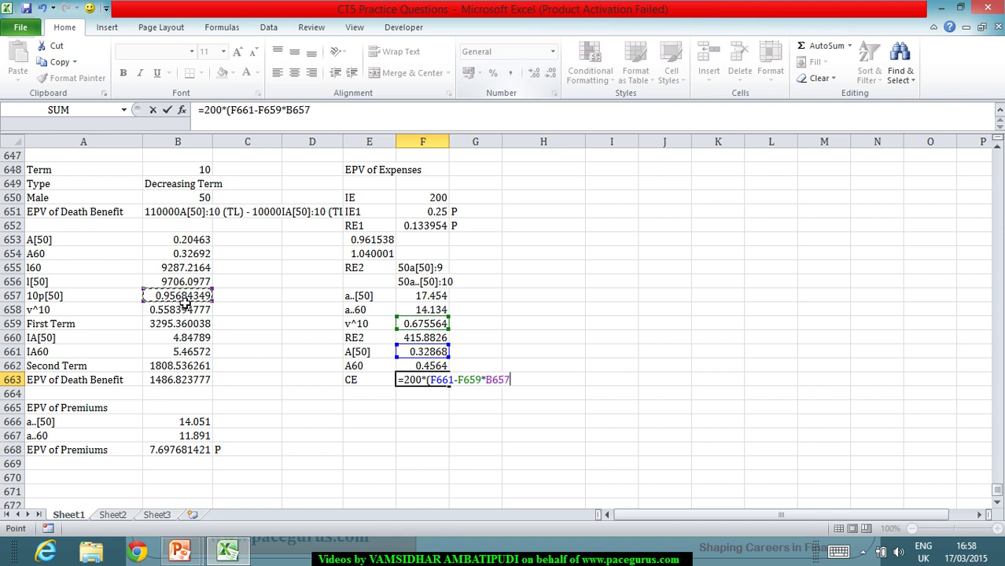
type("*")
left_click(406, 369)
key("Return")
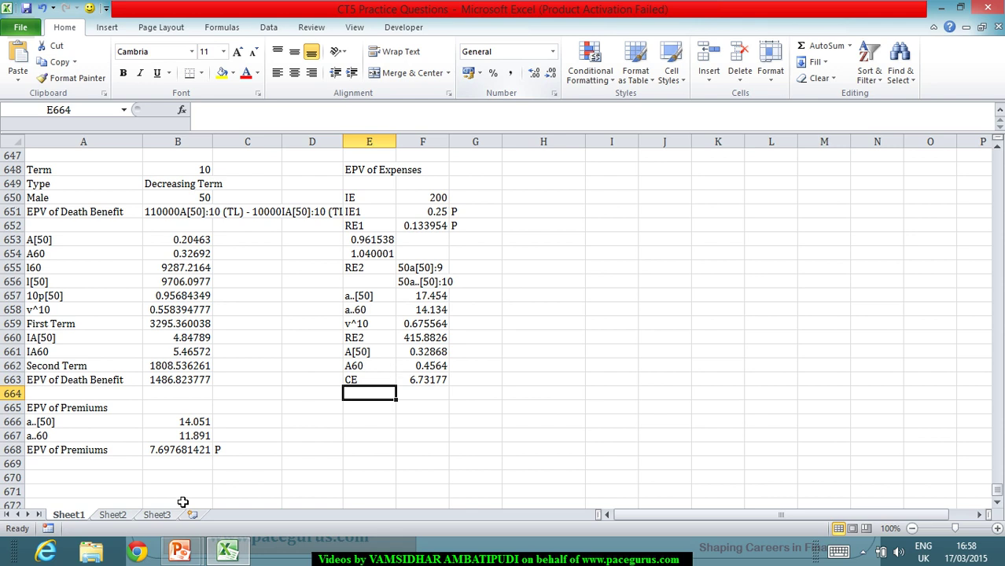
Review the EPV of premiums and death benefit cells, and select the IE, RE2 and CE amounts together
left_click(187, 451)
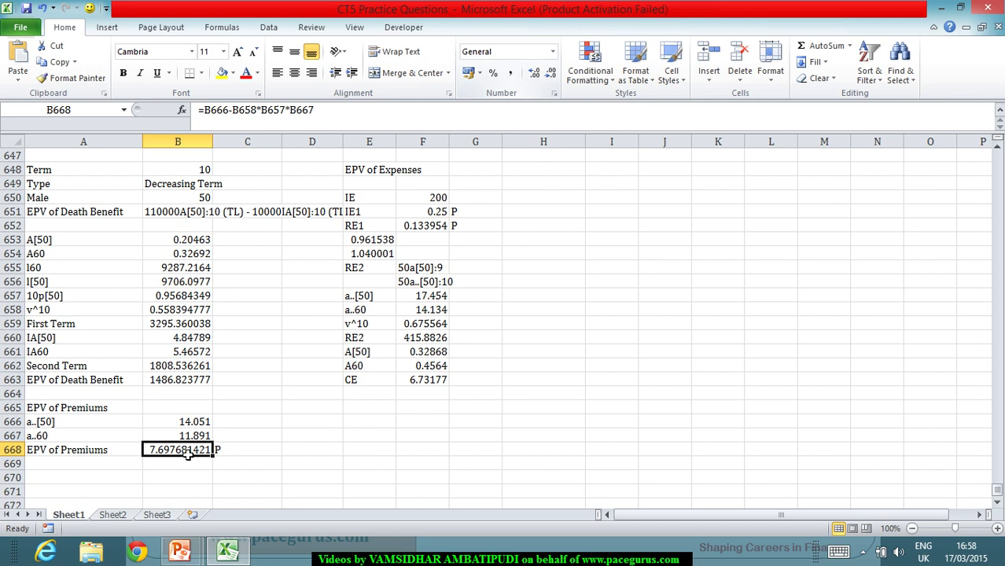
left_click(166, 383)
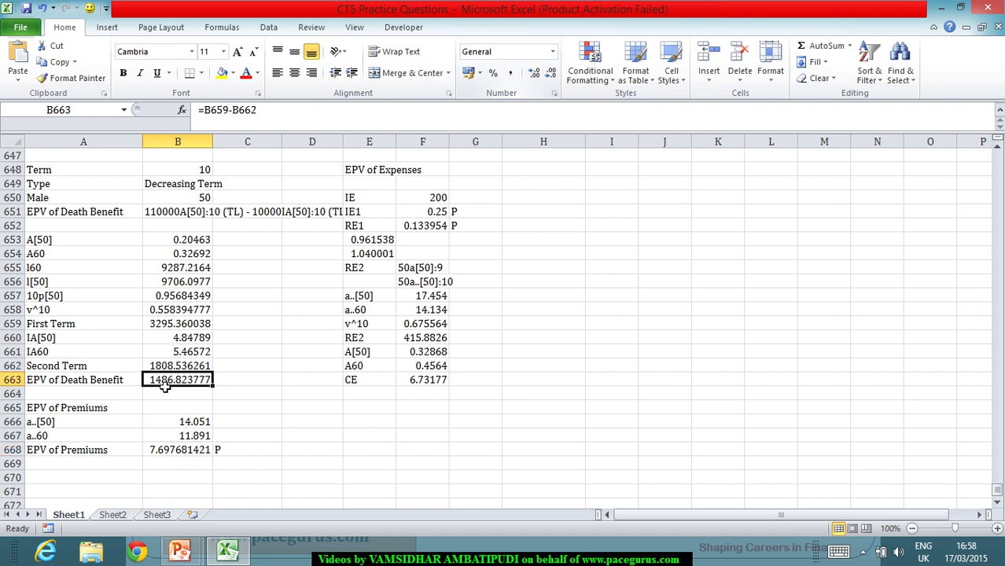
left_click(423, 202)
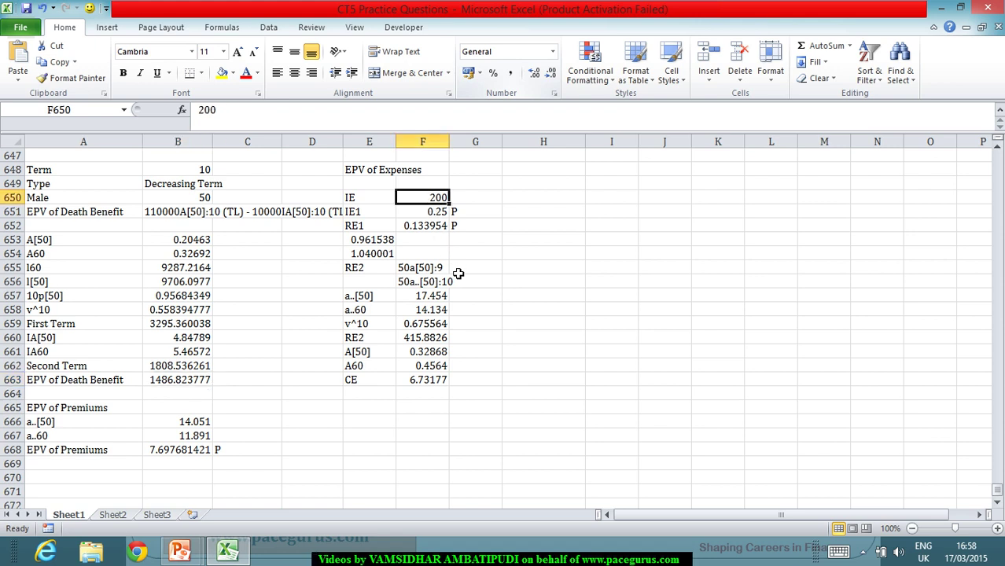
left_click(423, 340, "ctrl")
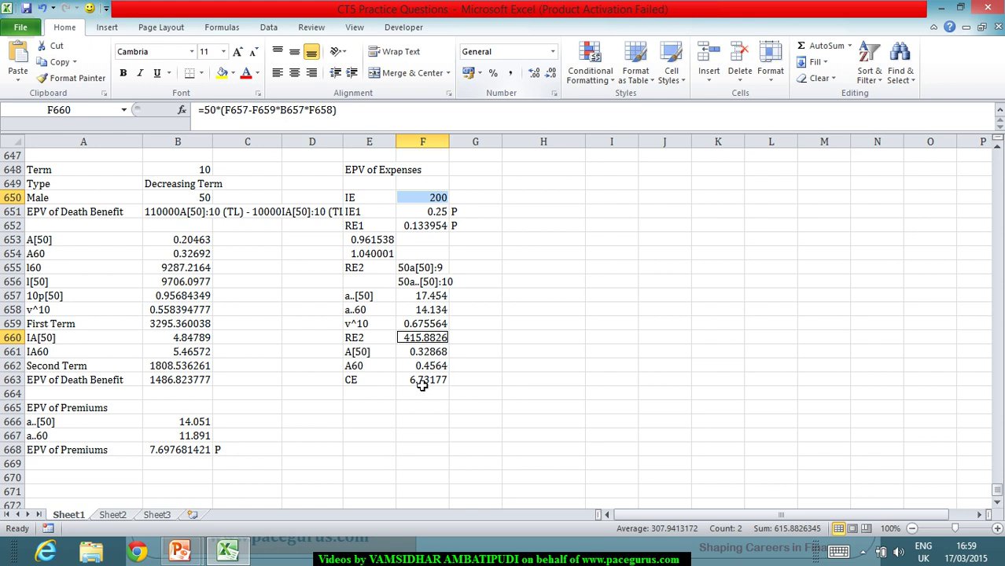
left_click(422, 383, "ctrl")
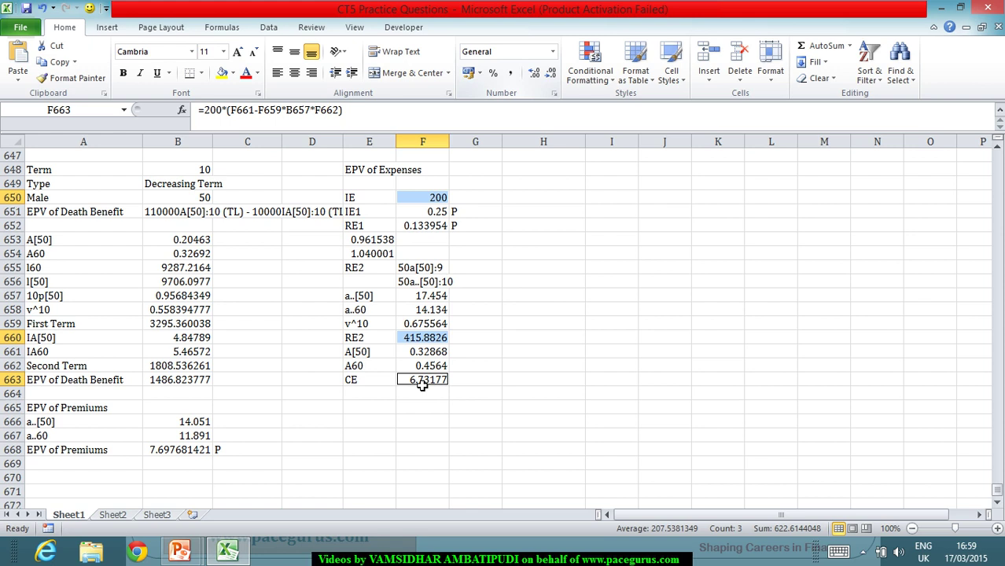
Correct the RE2 formula in F660 to =50*(F657-F659*B657*F658)-50
left_click(425, 338)
left_click(357, 118)
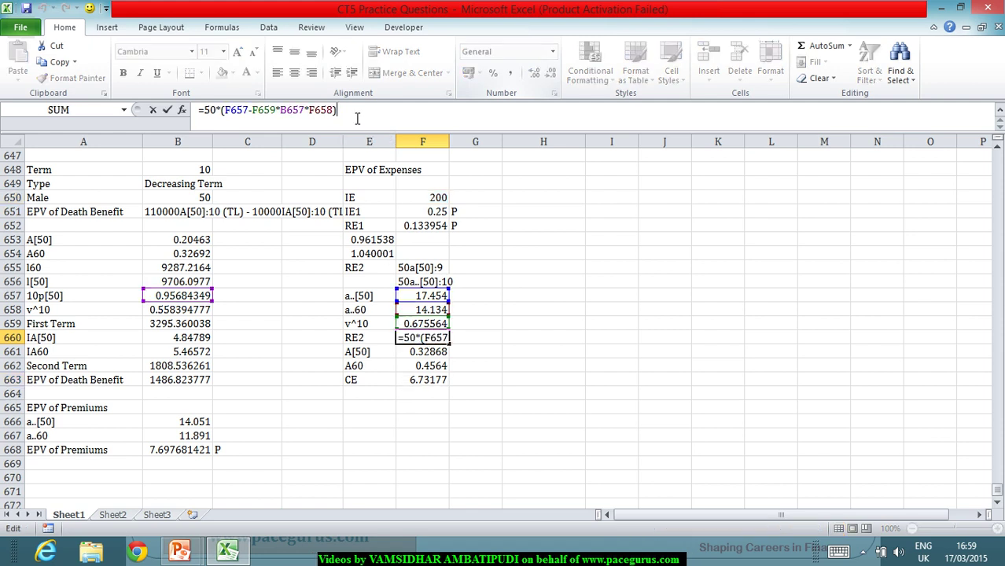
type("-50")
key("Return")
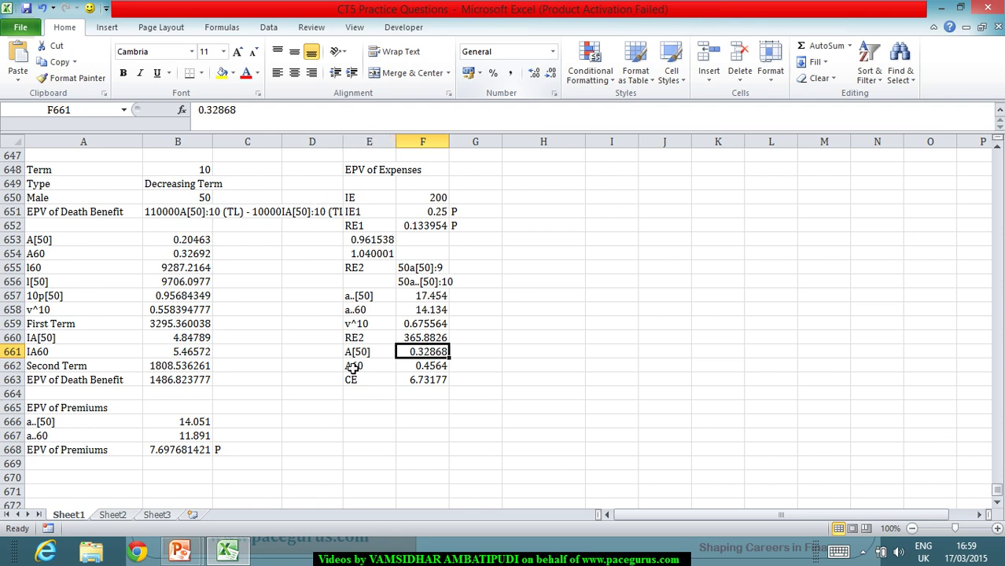
Label E665 as EPV of Expenses and move on to its value cell, F665
left_click(374, 411)
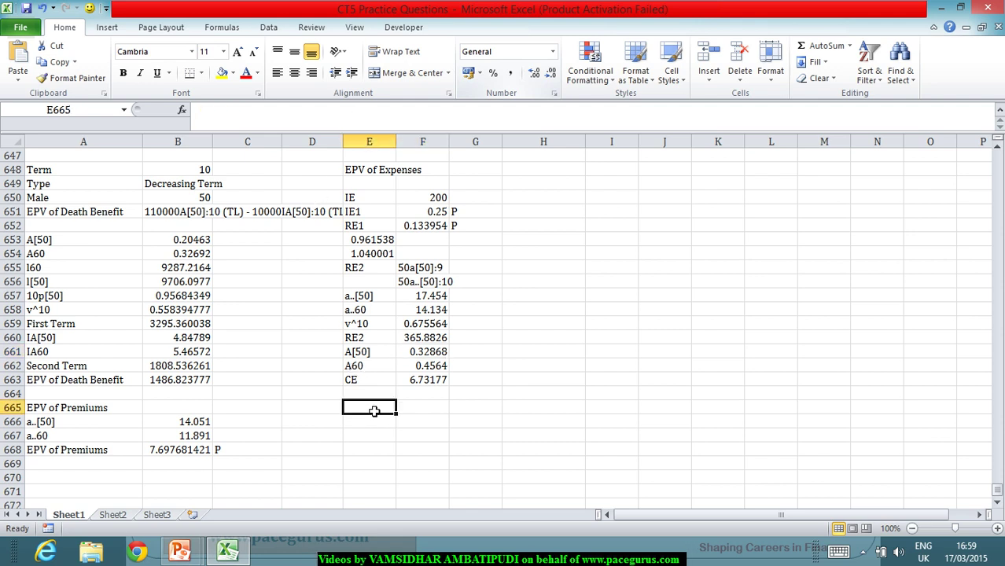
type("EPV o")
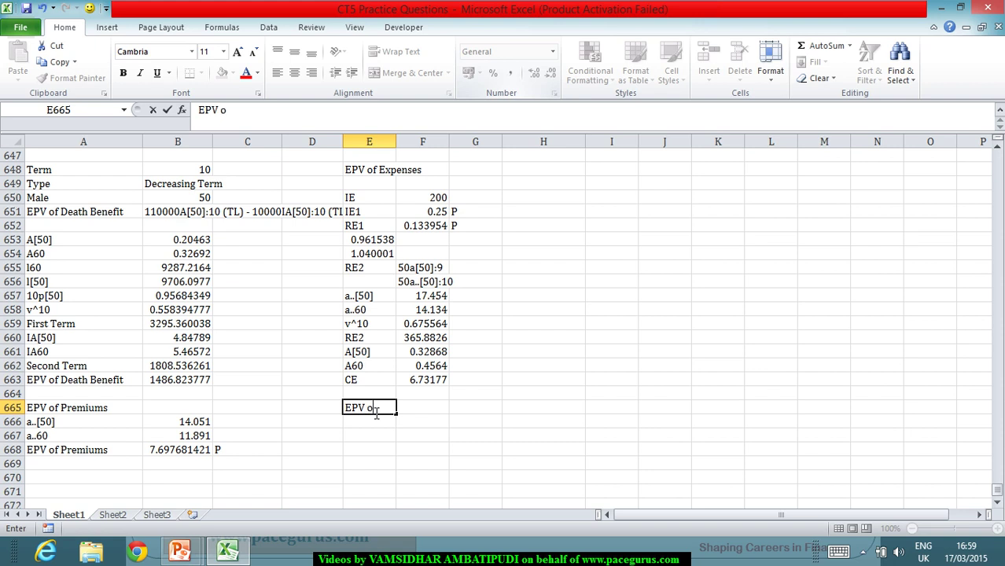
type("f Expenses")
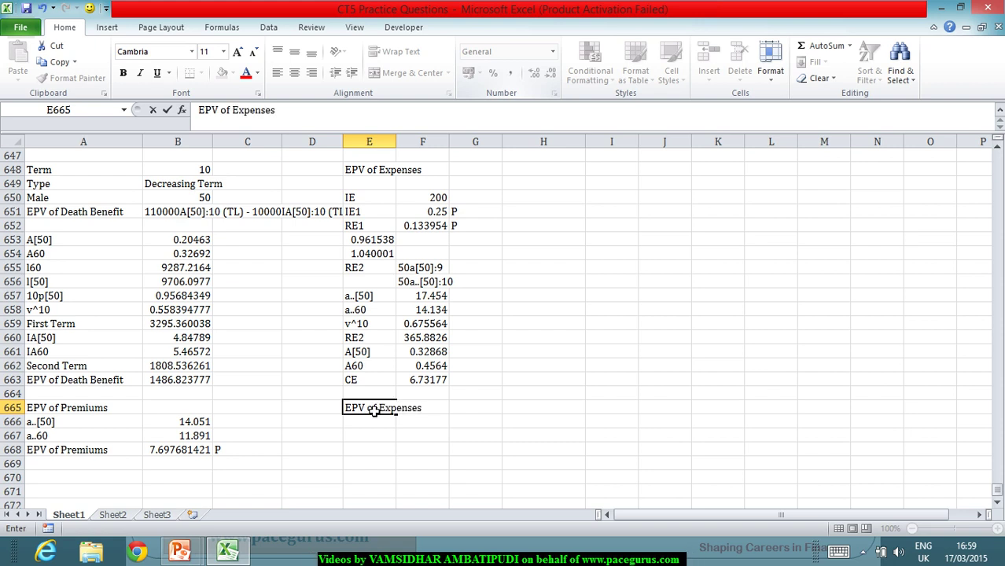
key("Tab")
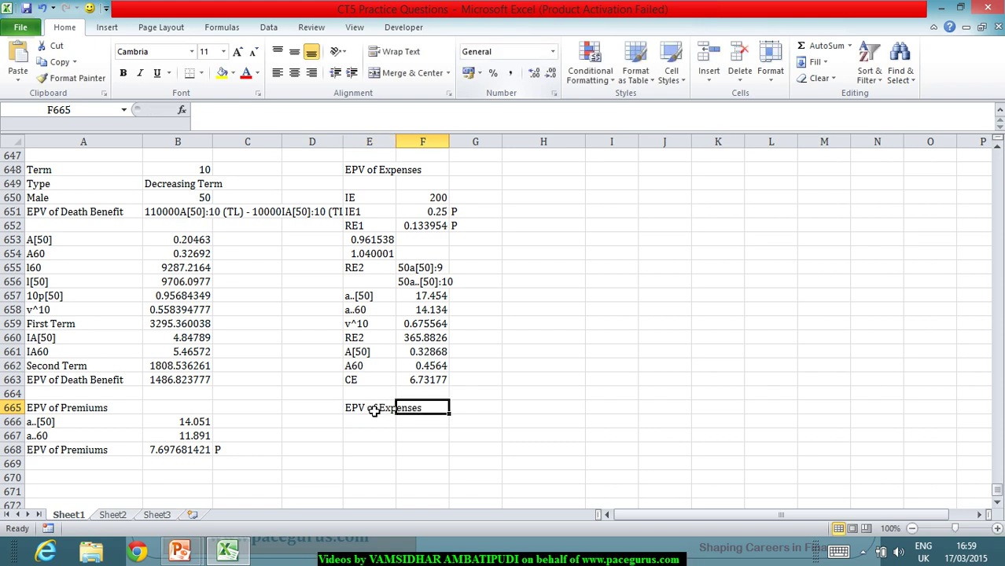
Total the fixed expense amounts in F665 with the formula =F650+F660+F663
type("=")
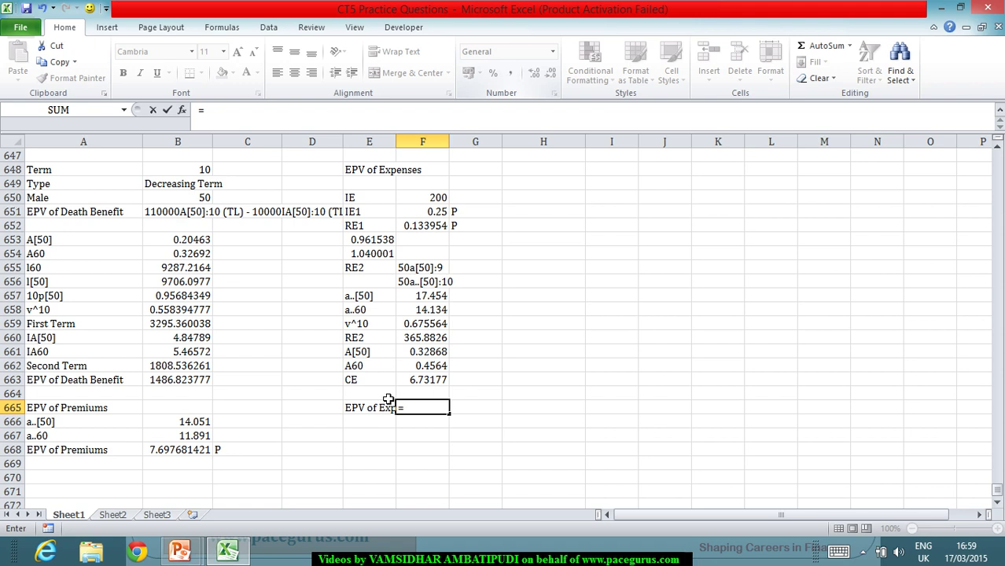
left_click(425, 202)
type("+")
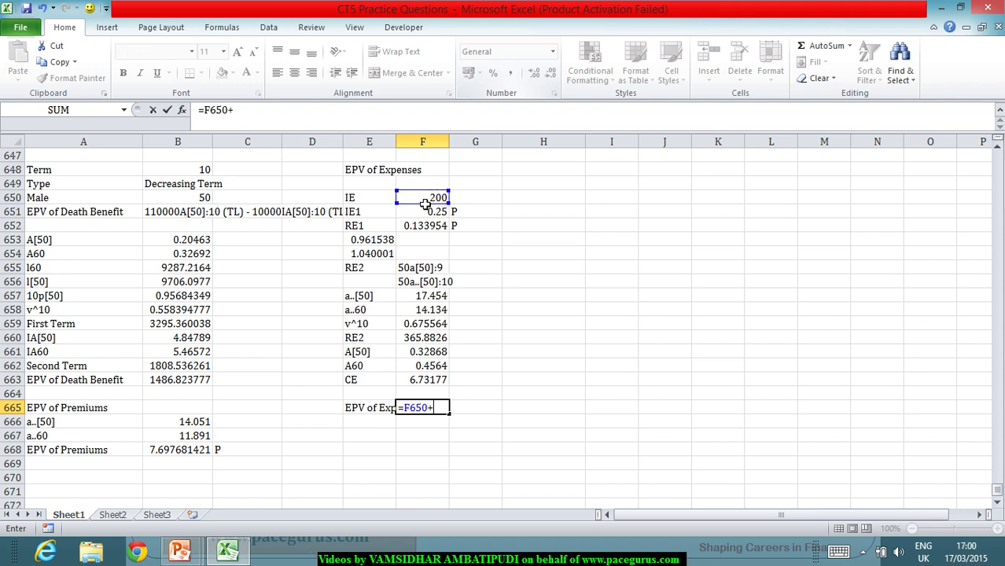
left_click(420, 342)
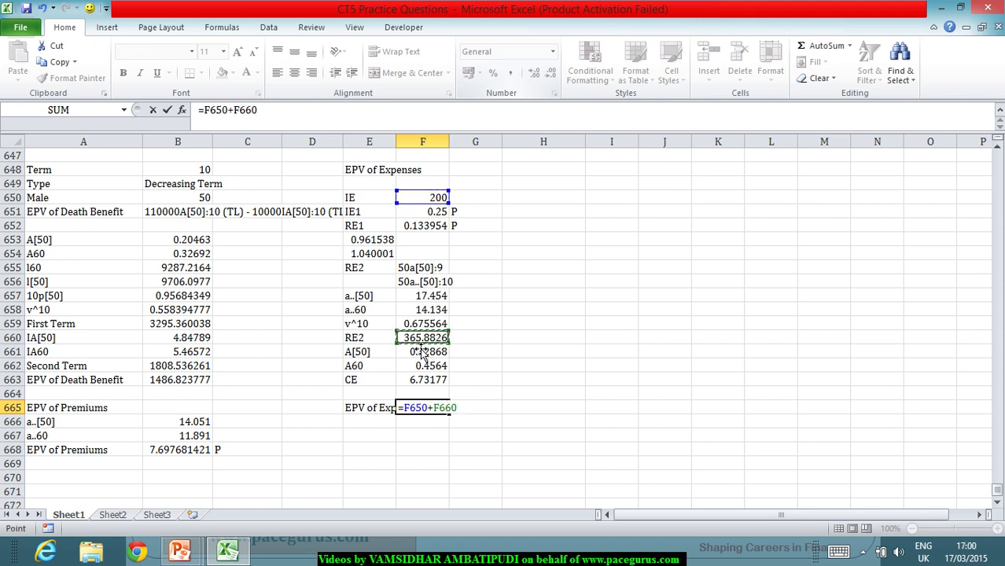
type("+")
left_click(422, 382)
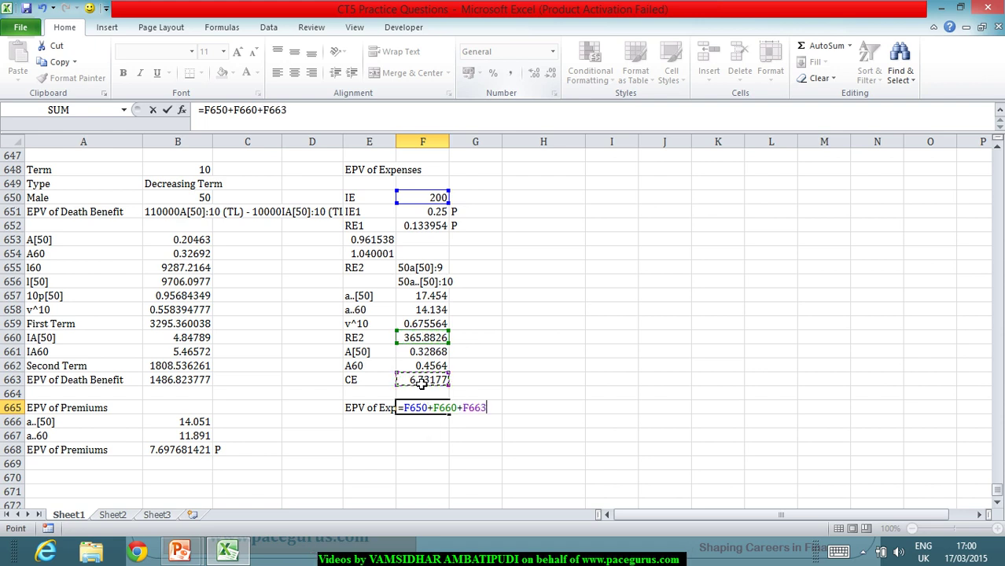
key("Return")
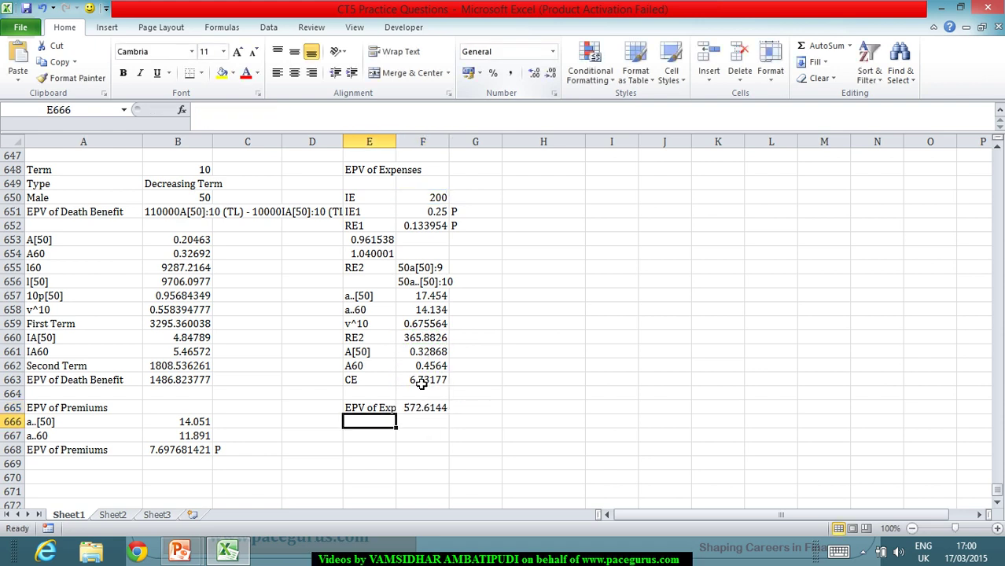
Add the premium-related expense factors in F666 with =F651+F652 and mark the total with P in G666
key("Right")
type("=")
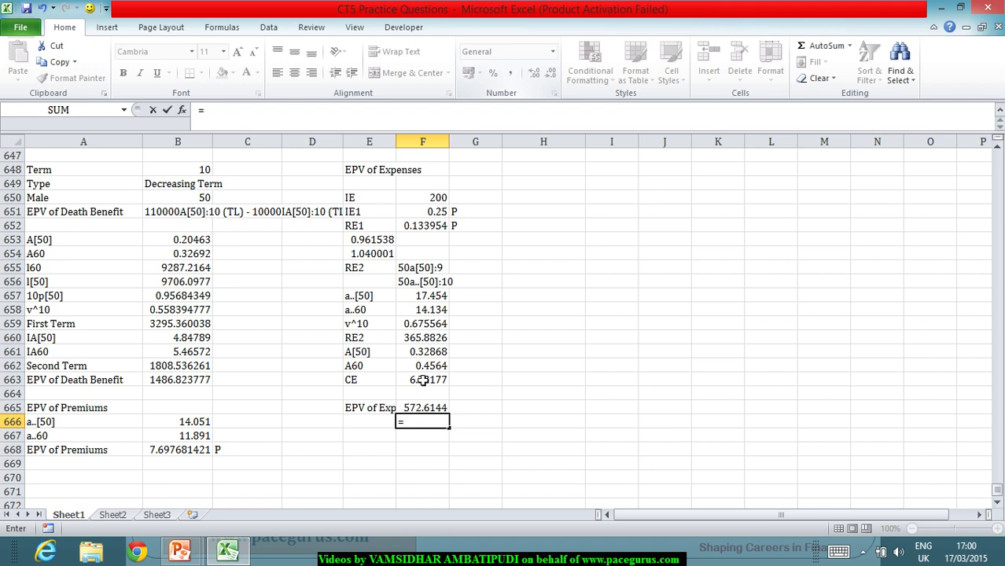
left_click(428, 214)
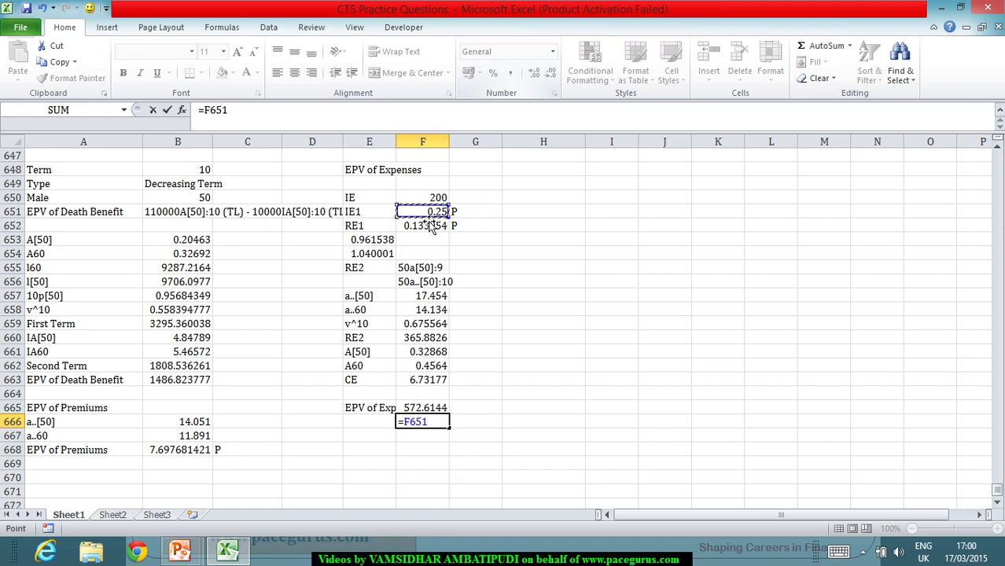
type("+")
left_click(427, 226)
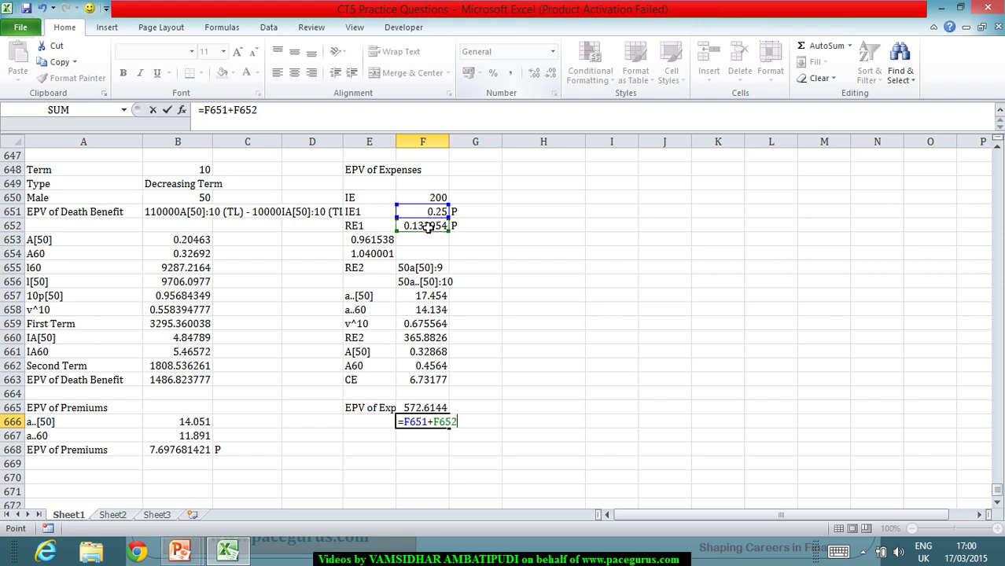
key("Return")
key("Up")
key("Right")
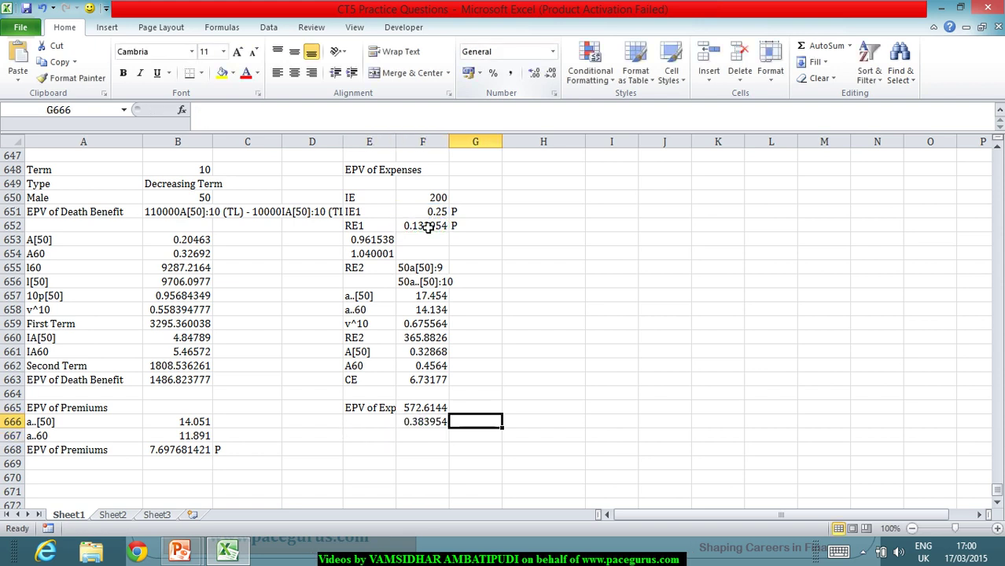
type("P4")
key("Return")
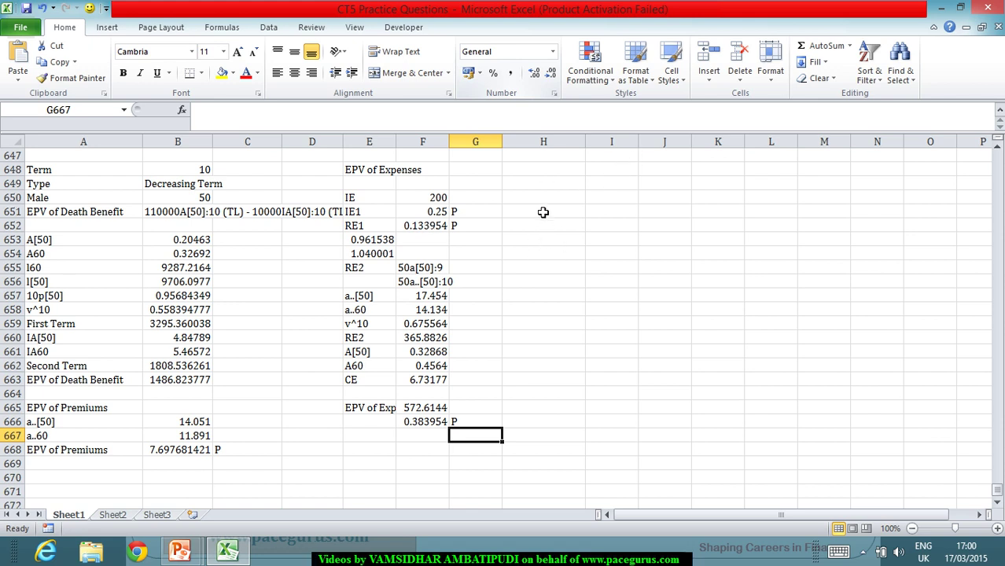
Label E669 as Premium and move on to its value cell, F669
left_click(370, 466)
type("Premi")
type("um")
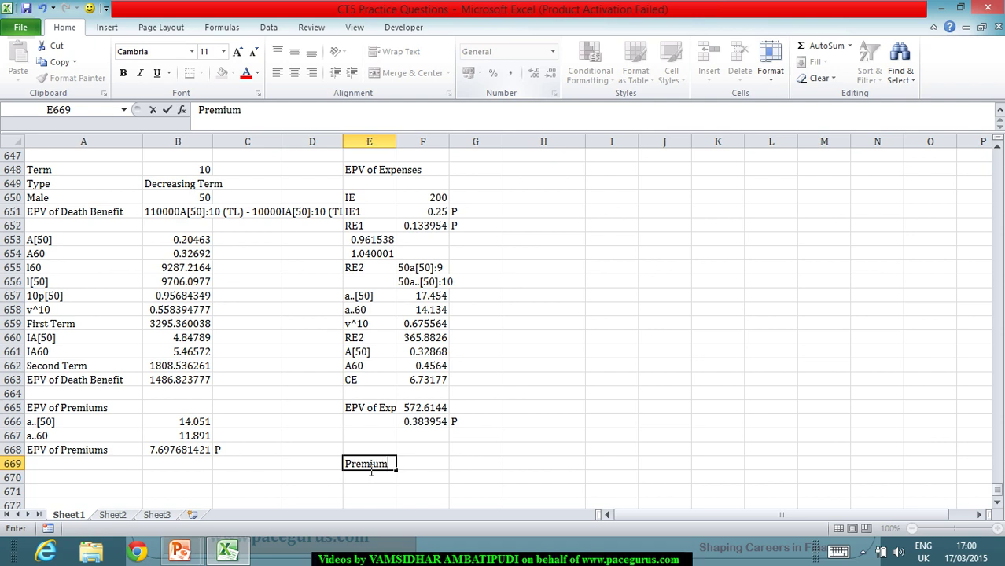
key("Tab")
Calculate the annual premium in F669 with the formula =(B663+F665)/(B668-F666)
type("=")
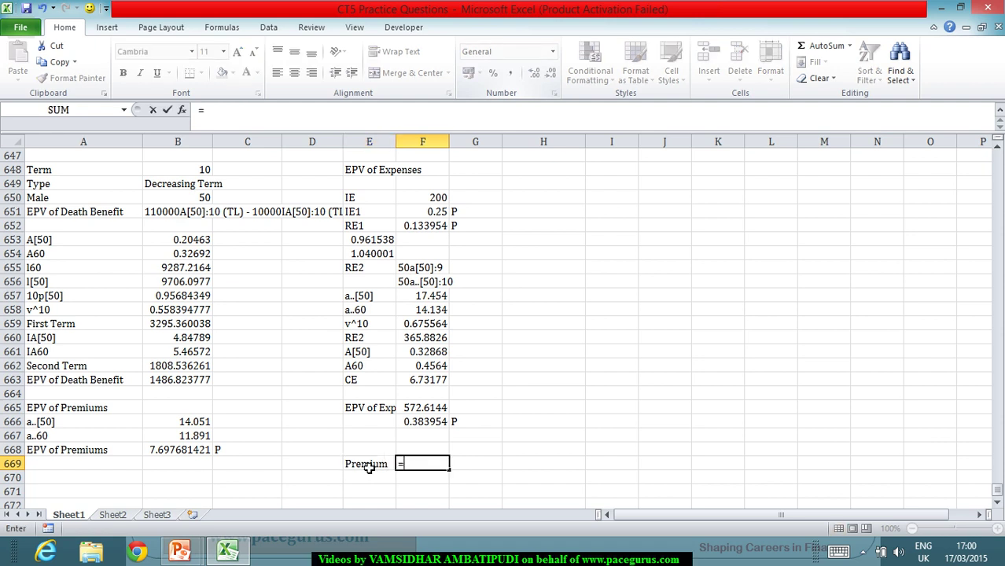
type("(")
left_click(154, 381)
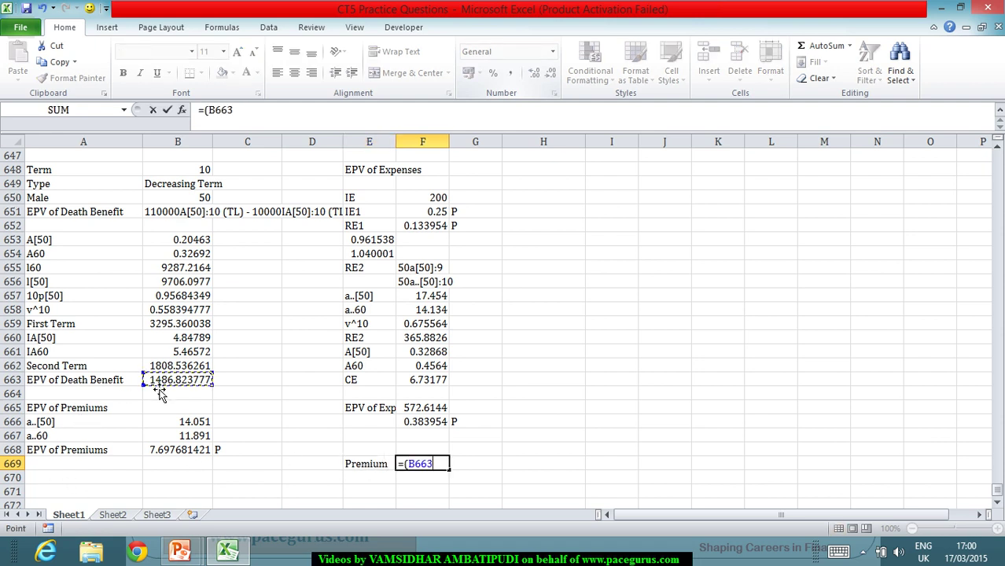
type("+")
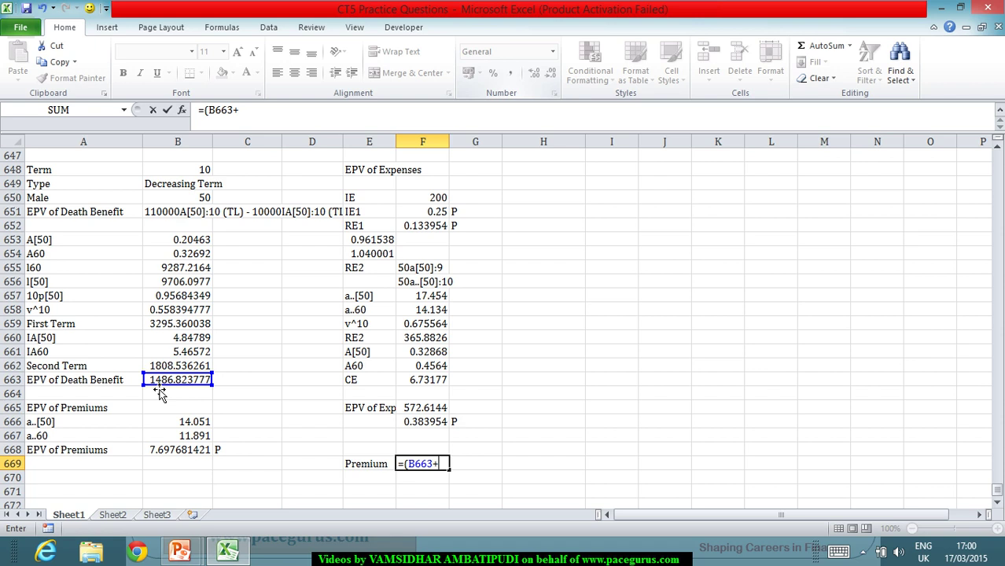
left_click(408, 413)
type(")")
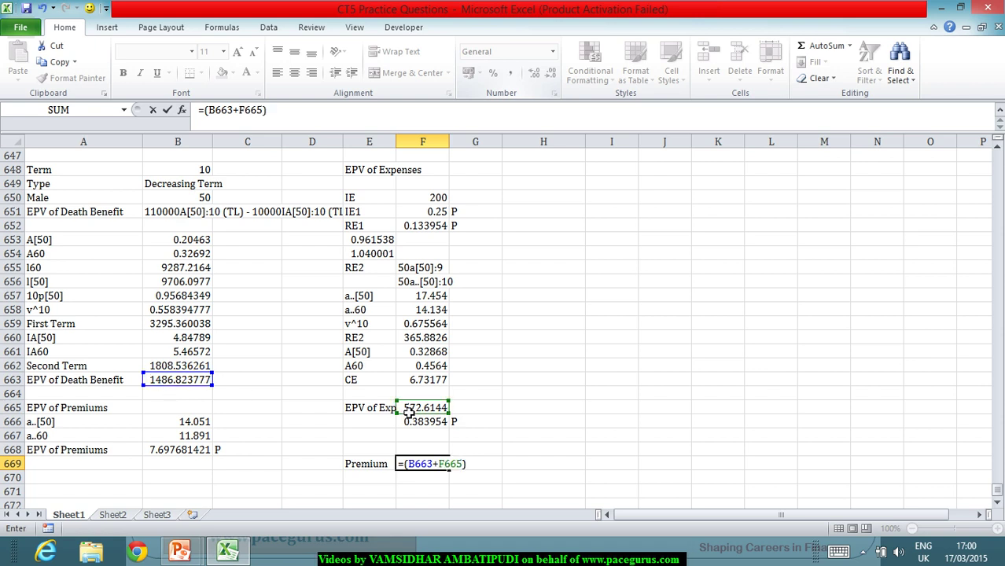
type("/(")
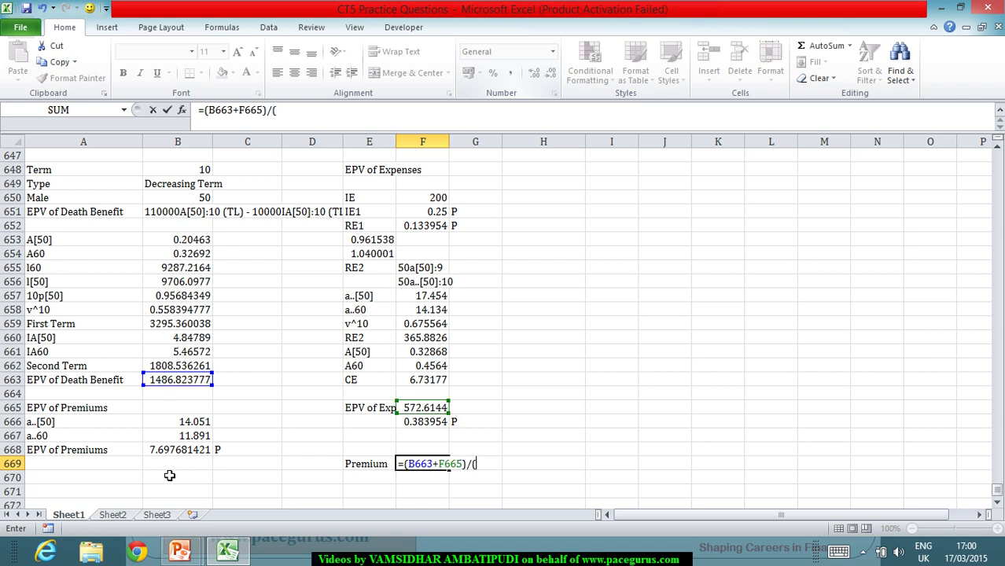
left_click(174, 451)
type("-")
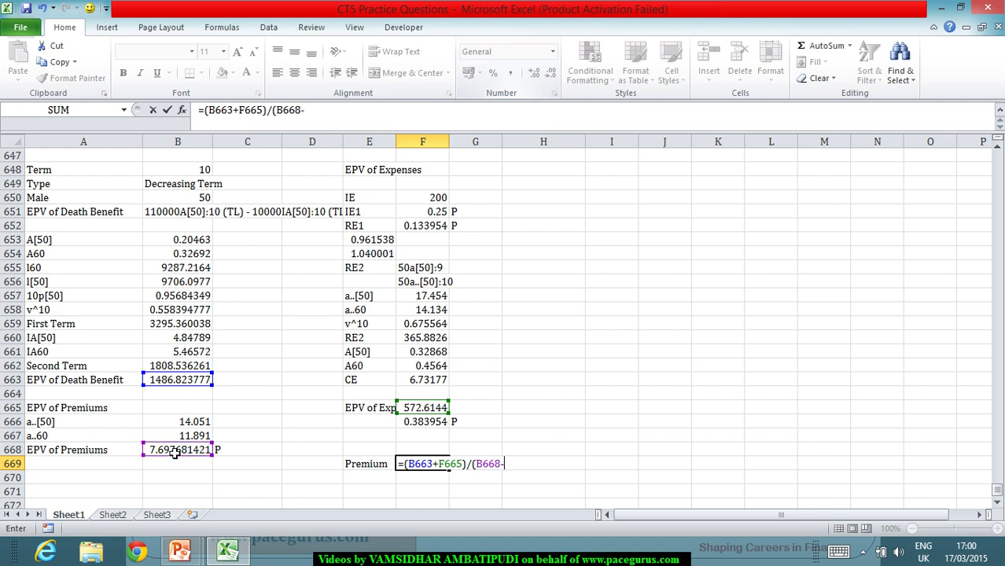
left_click(417, 429)
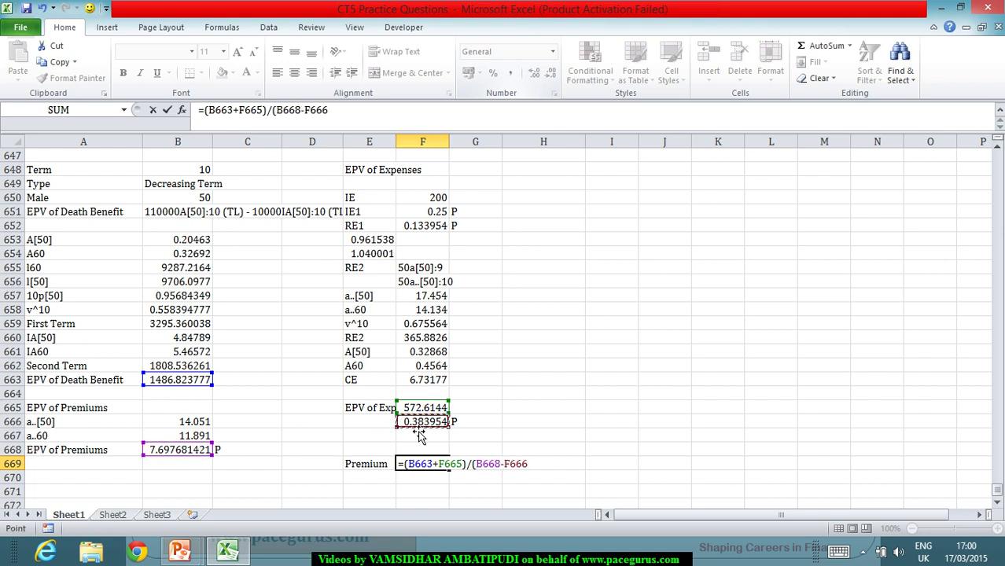
type(")")
key("Return")
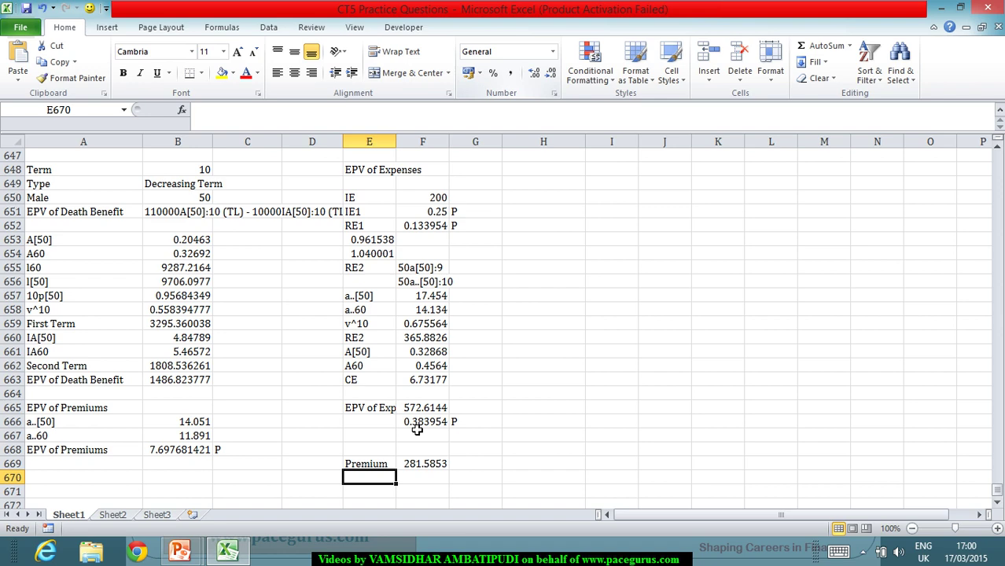
Switch to the PowerPoint slide, circle "gross premium reserve" in the last question, and return to the Excel worksheet
key("alt+Tab")
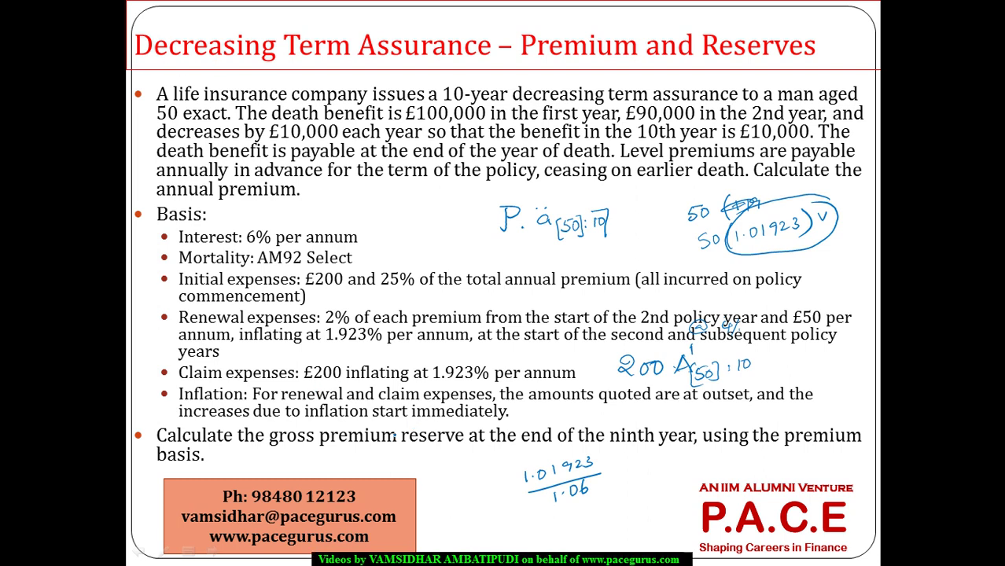
mouse_move(412, 405)
left_mouse_down()
mouse_move(349, 424)
mouse_move(387, 466)
mouse_move(307, 400)
left_mouse_up()
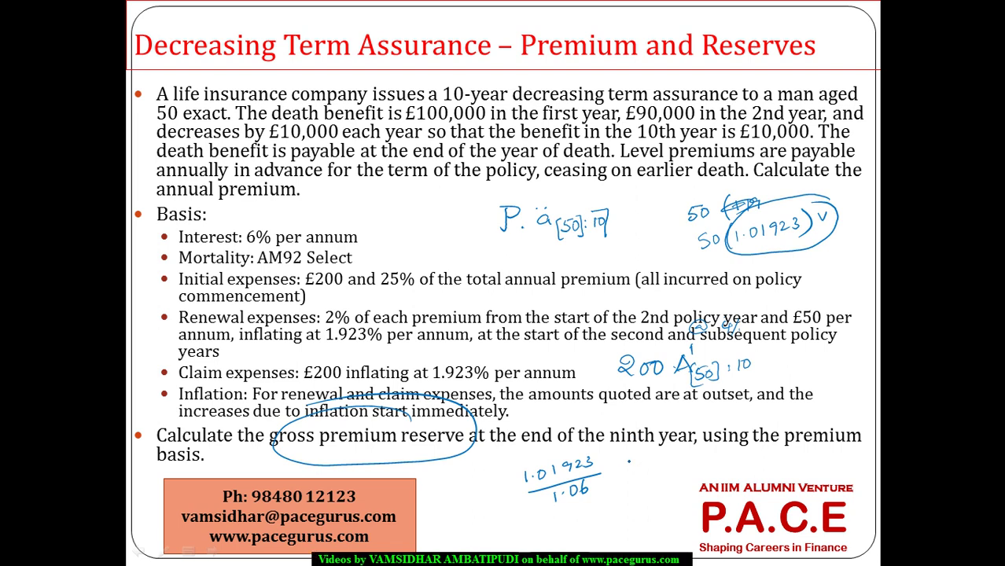
key("alt+Tab")
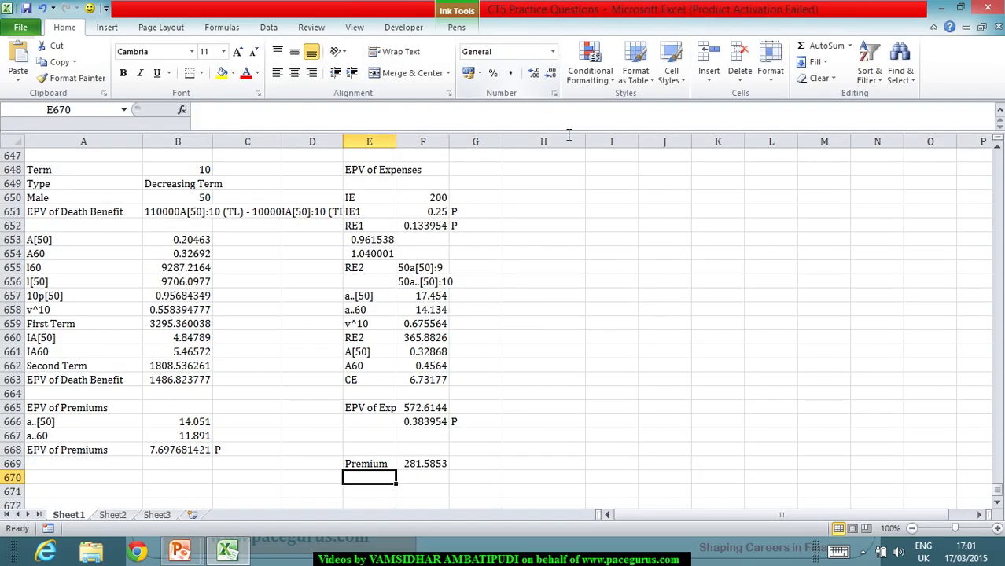
Enter the heading Gross Premium Reserve in H648 and move down to H650
left_click(561, 175)
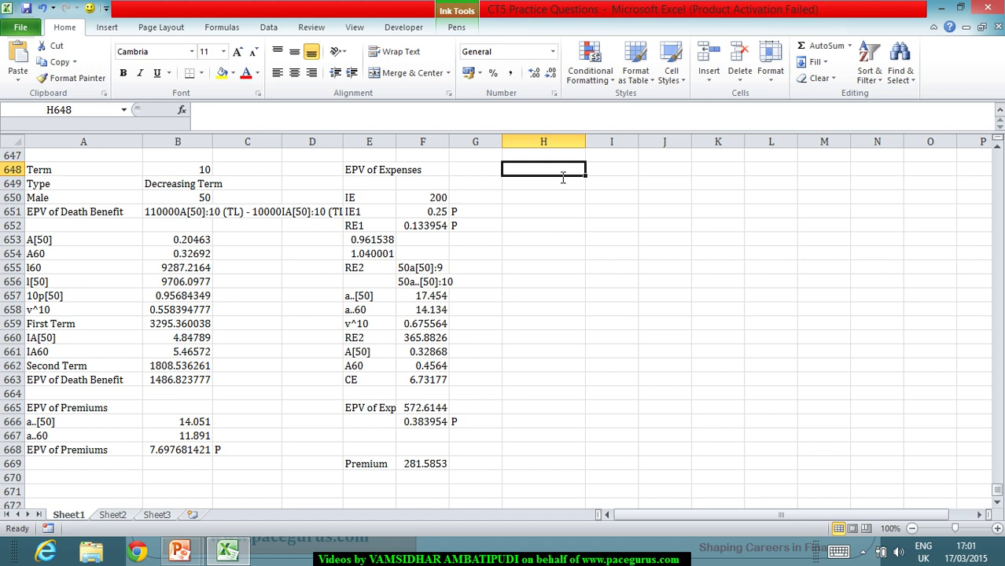
type("Gross Prem")
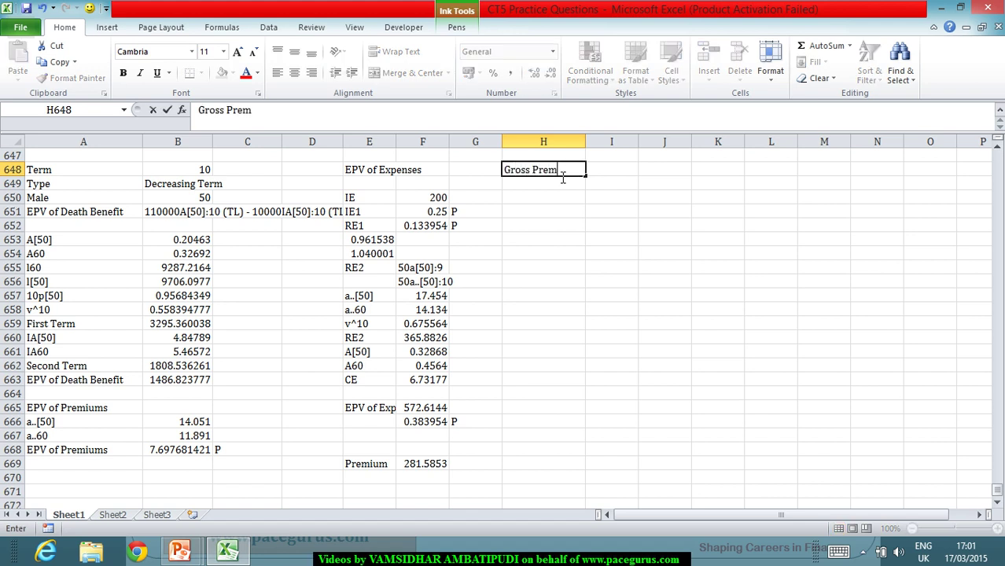
type("ium Reserve")
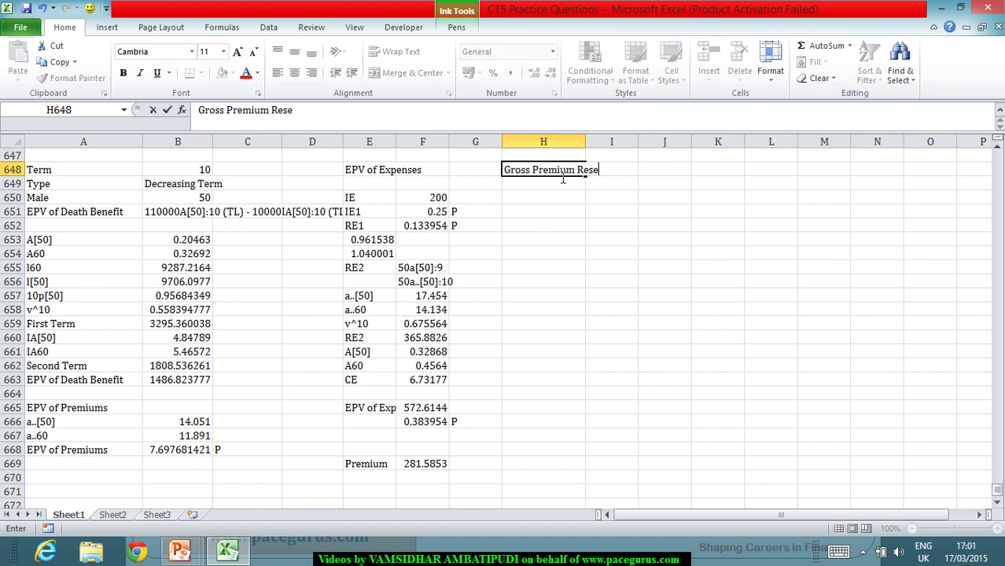
key("Return")
key("Return")
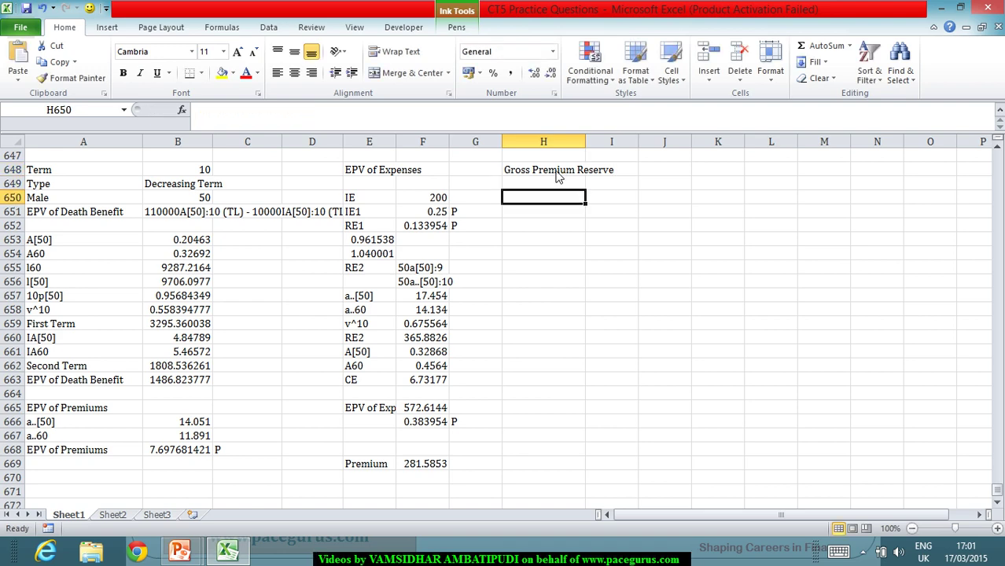
Recheck the question on the PowerPoint slide, then label H650 in the Excel worksheet as EPV of DB
key("alt+Tab")
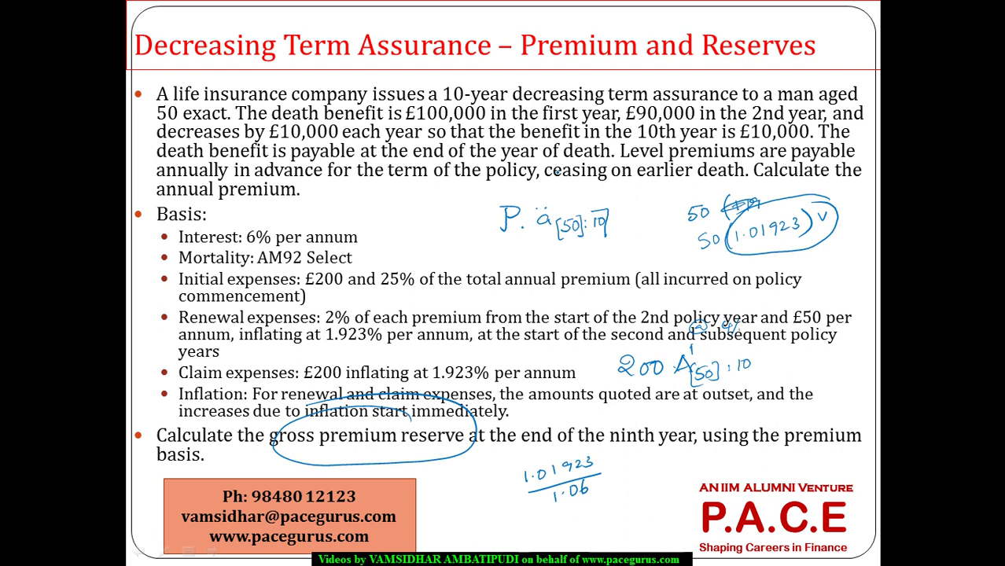
key("alt+Tab")
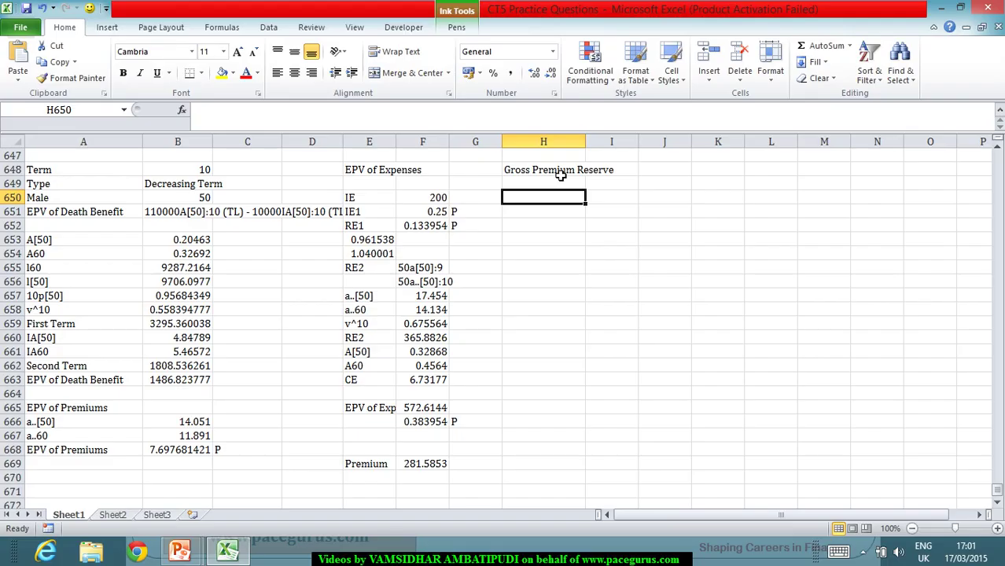
type("EPV of")
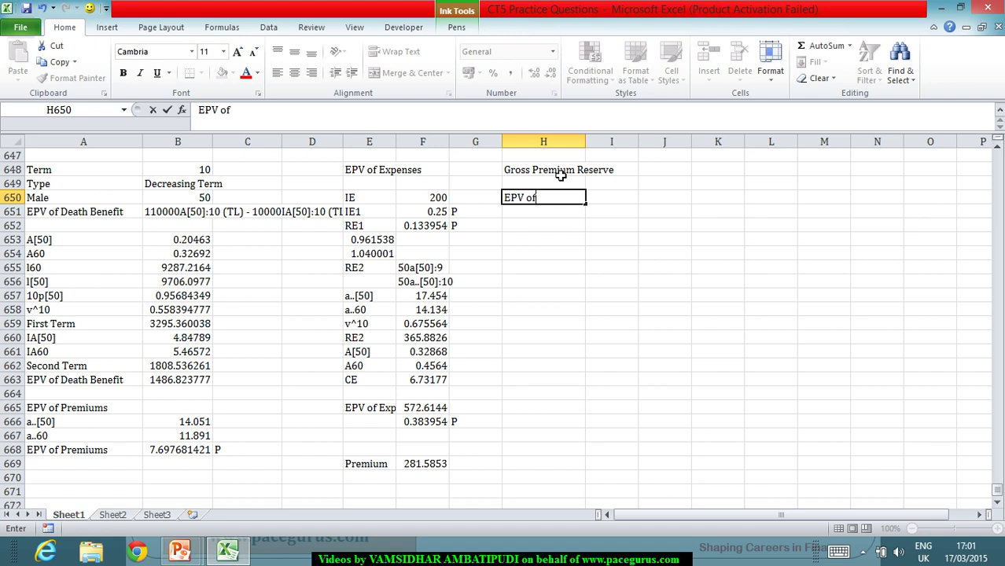
type(" DB")
key("Return")
key("Return")
key("Return")
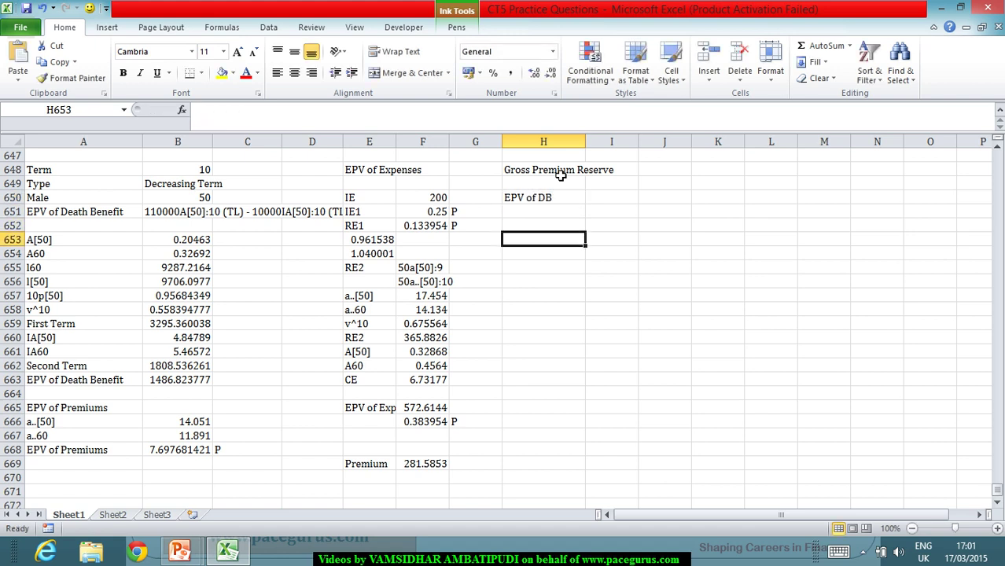
Label H651 as EPV of Expenses and H652 as EPV of Premiums
key("Up")
key("Up")
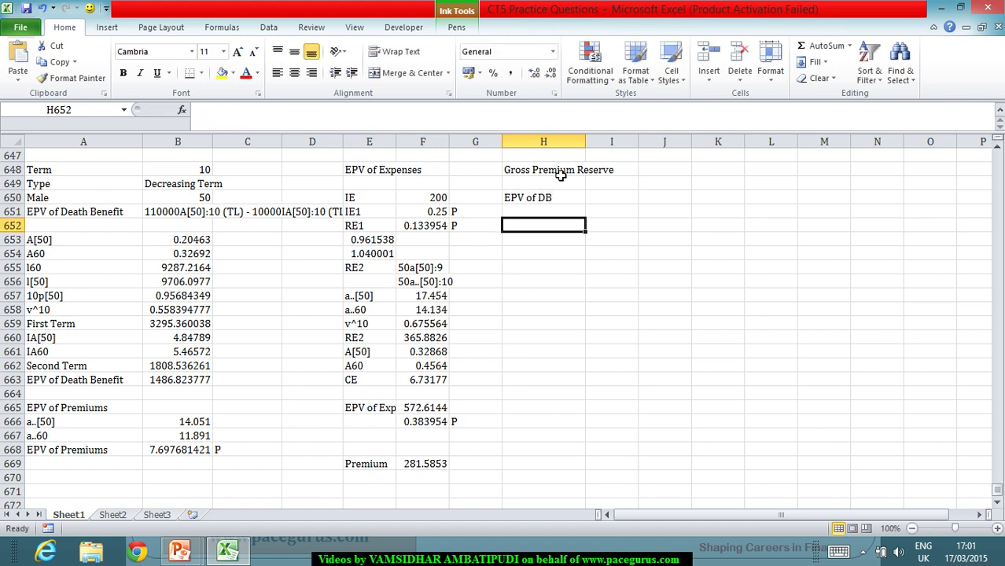
type("EPV")
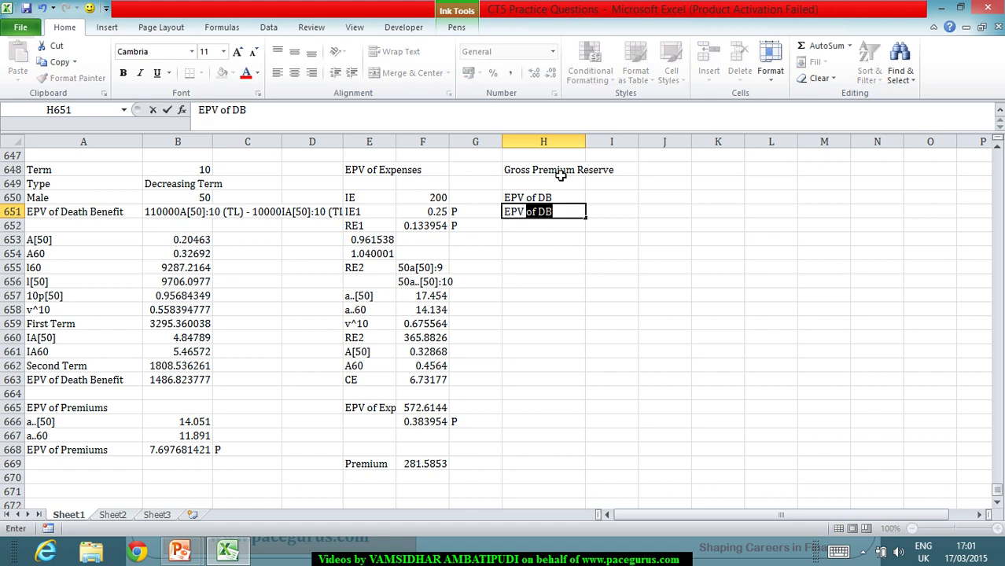
type(" of Expenses")
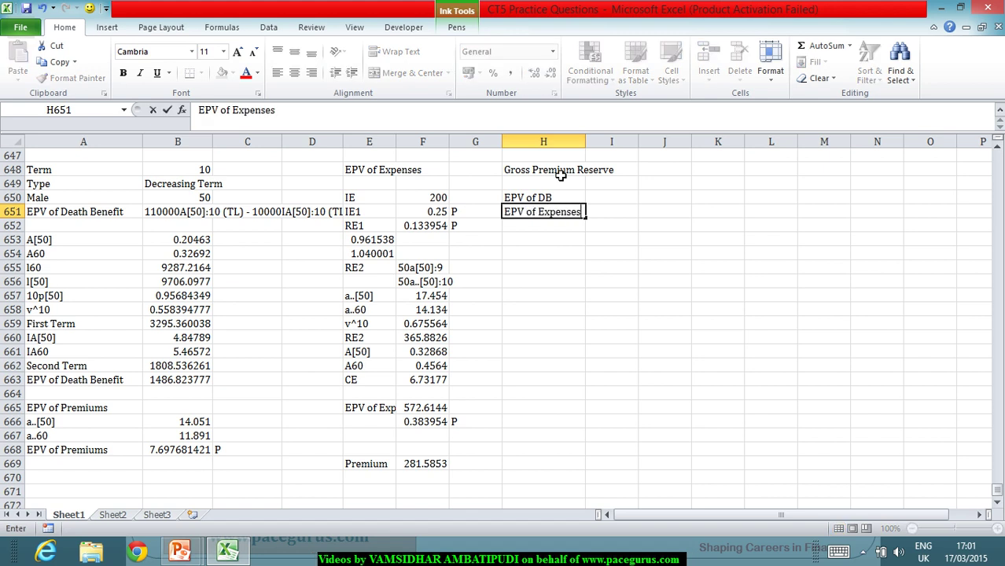
key("Return")
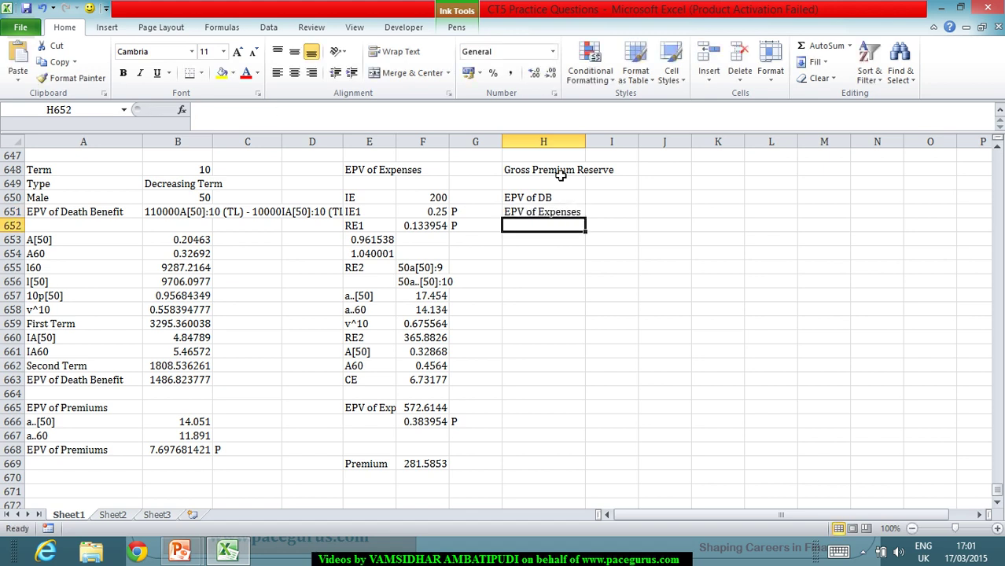
type("EPV o")
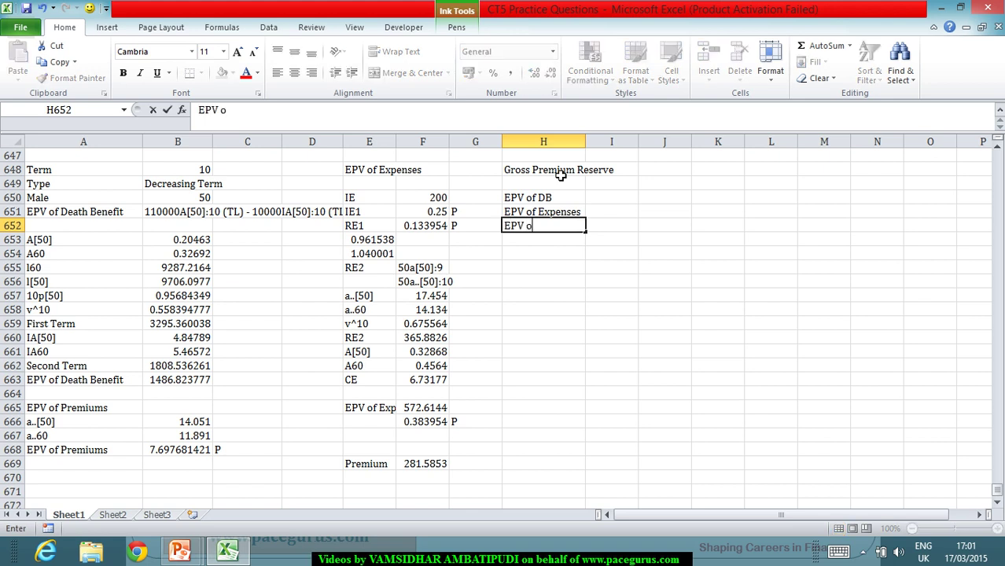
type("f Premiums")
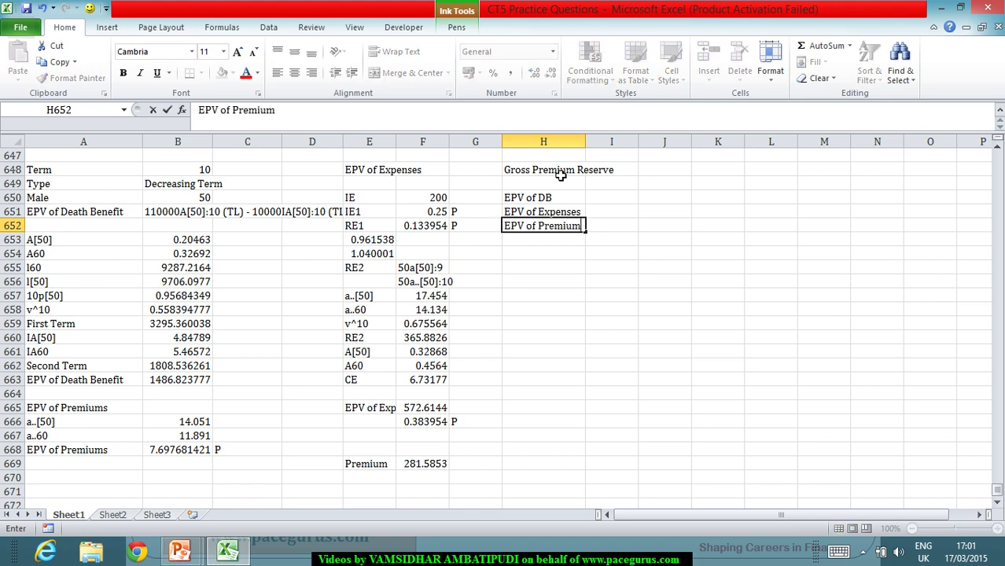
key("Up")
Calculate the EPV of DB in I650 with the formula =10000/1.06
key("Up")
key("Right")
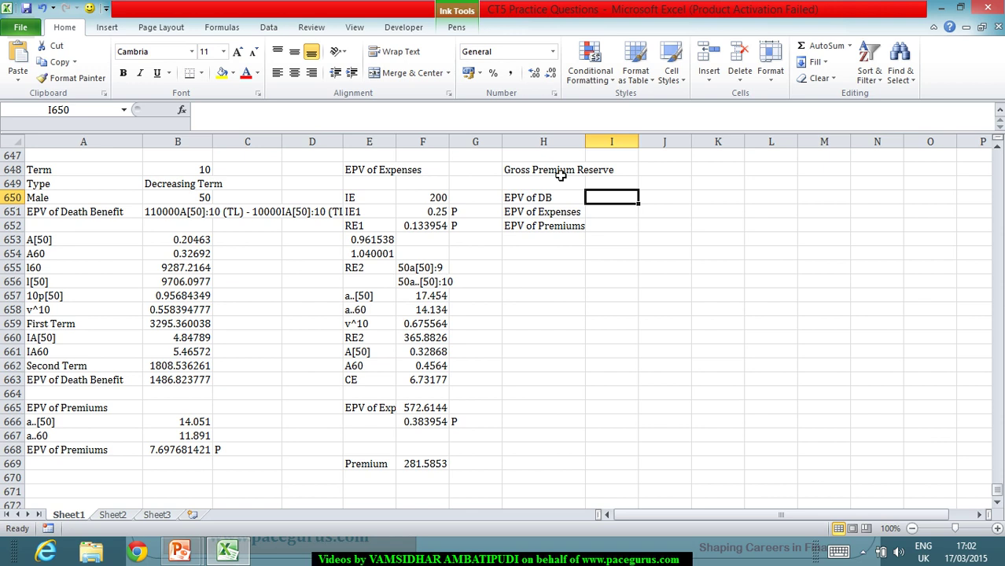
type("=1000")
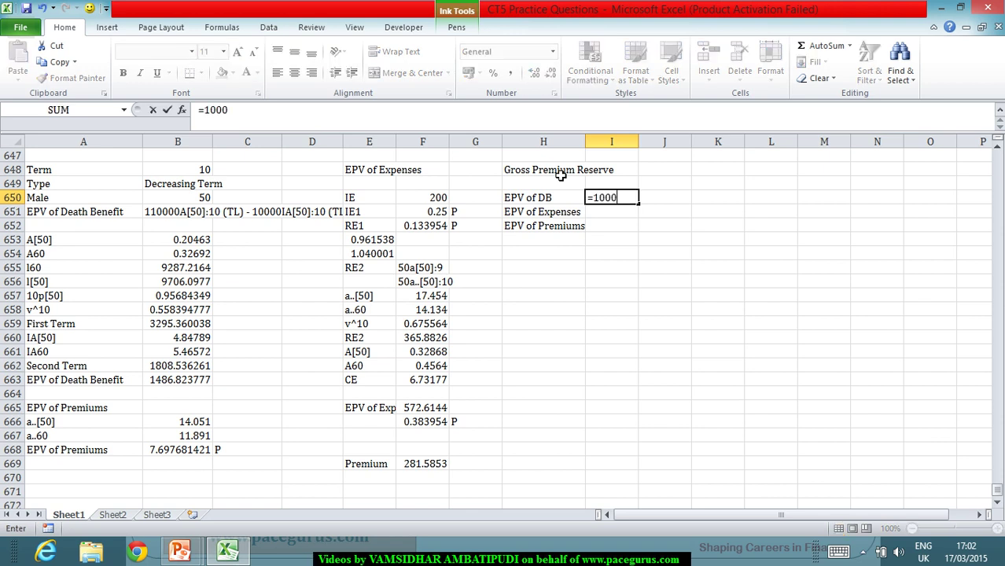
type("0/1.06")
key("Return")
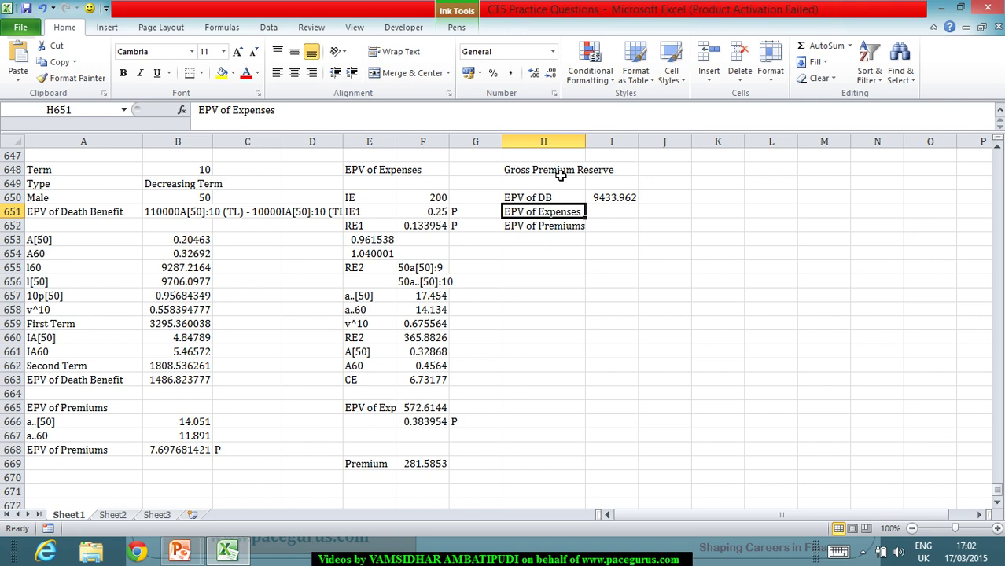
Review the earlier renewal expense cells, then calculate the renewal expense in I651 with the formula =50*(1.01923)^9
key("Right")
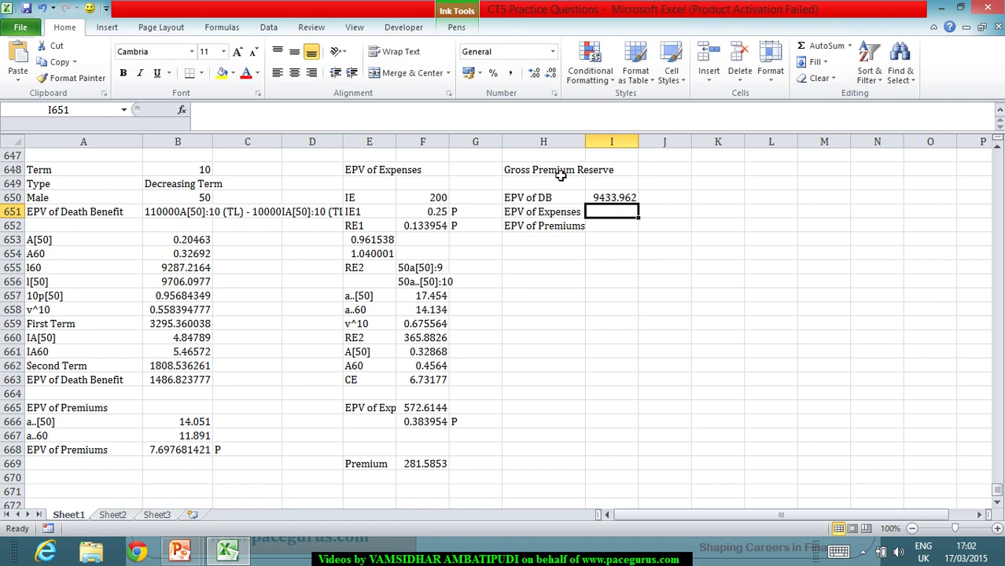
left_click(432, 228)
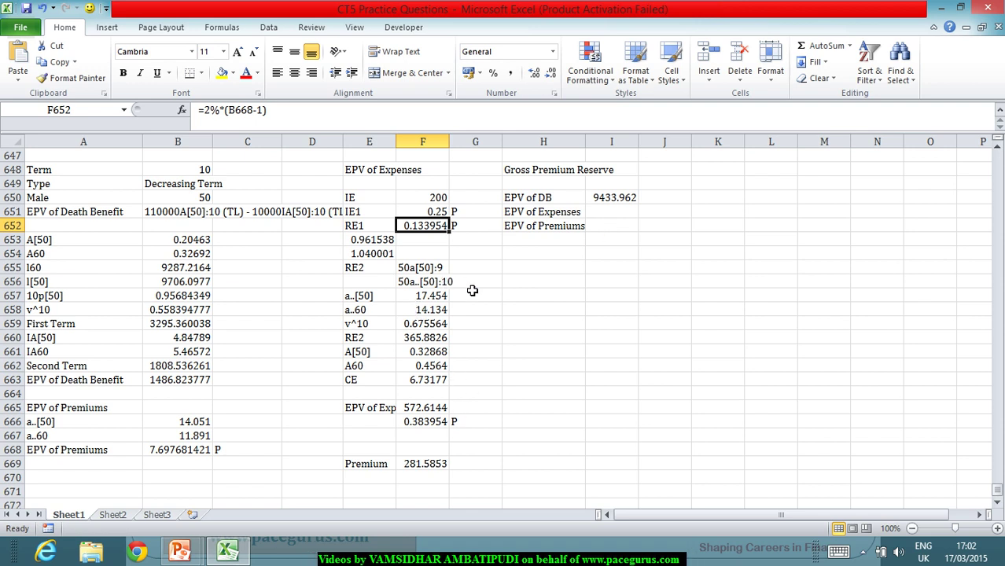
left_click(433, 283)
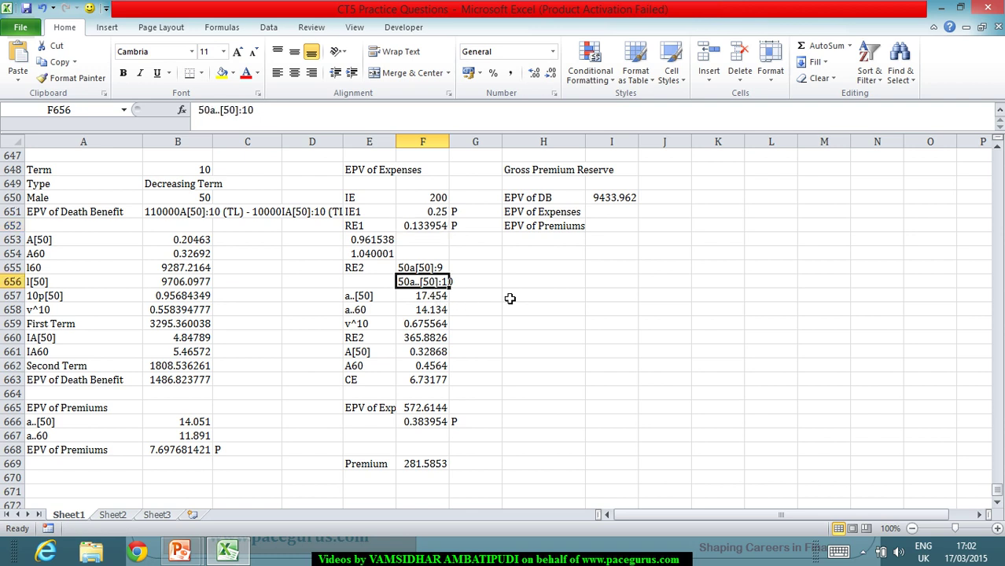
left_click(613, 214)
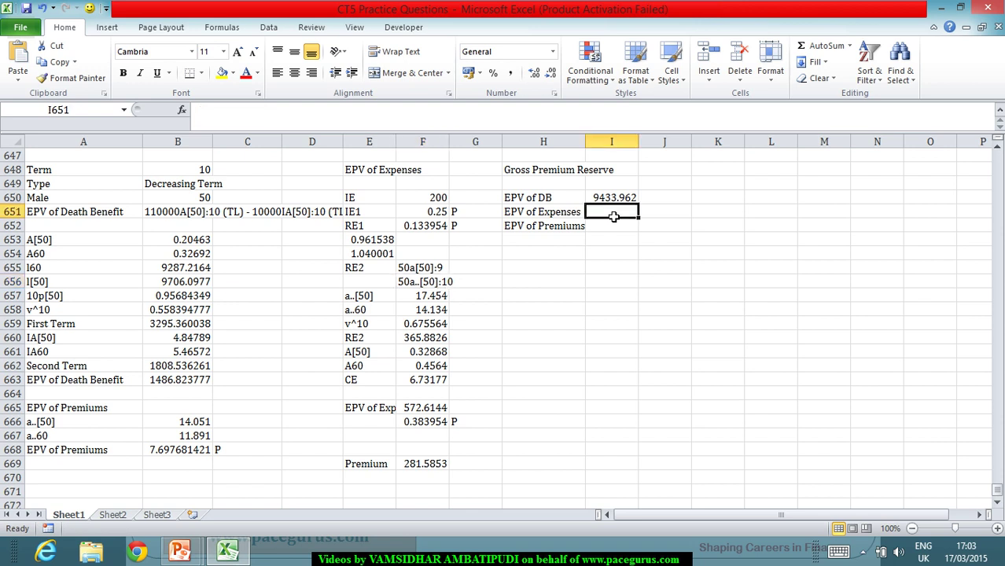
type("=50*(")
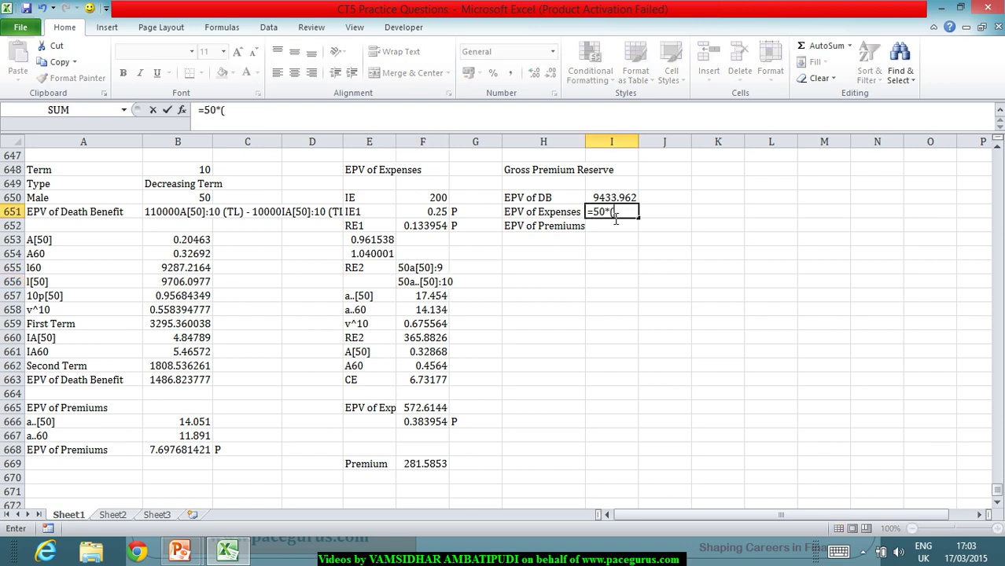
type("1.019")
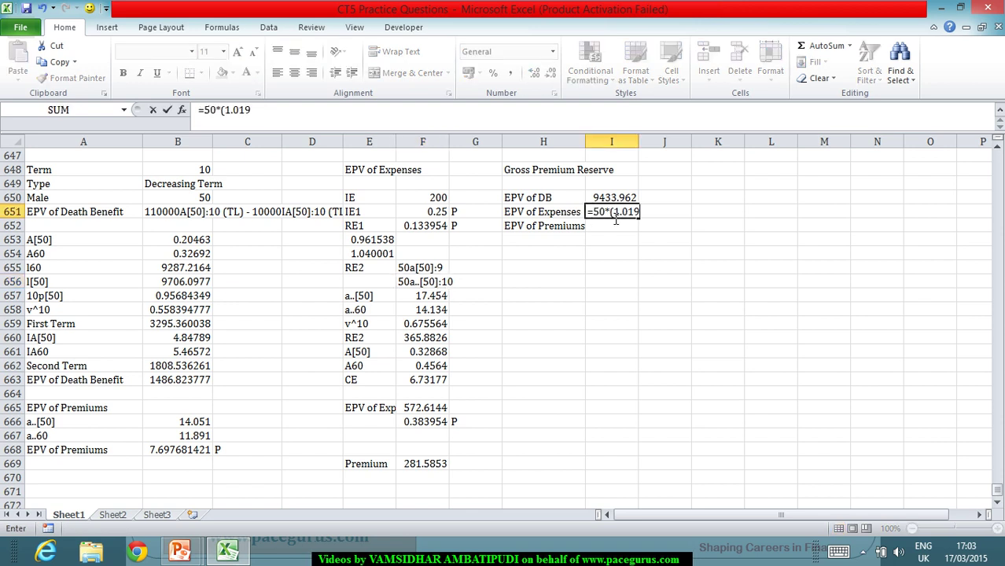
type("23)^8")
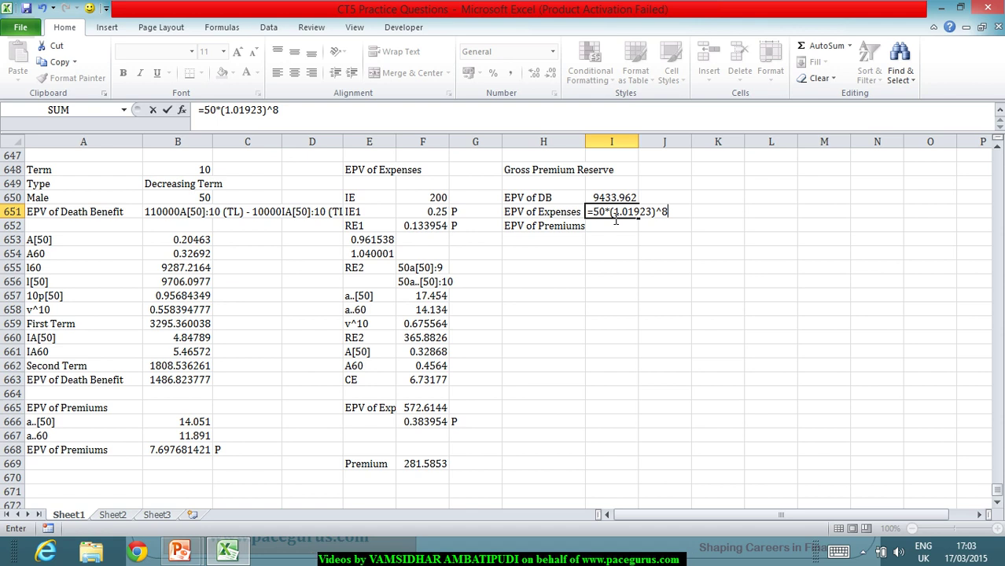
key("BackSpace")
type("9")
key("Return")
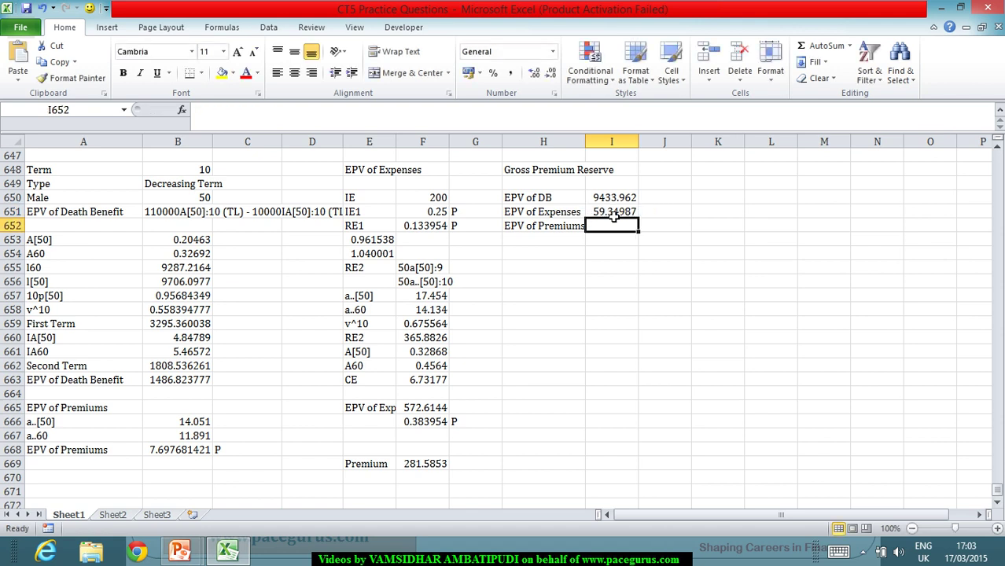
Recheck the claim expenses on the PowerPoint slide, then calculate them in Excel cell J651 with the formula =200*(1.01923)^9/1.04
left_click(659, 216)
key("alt+Tab")
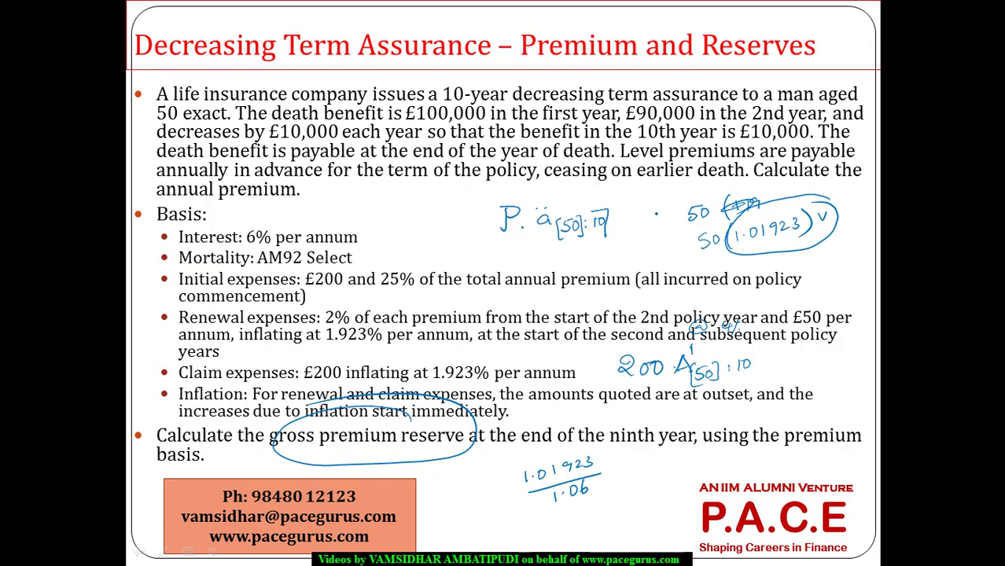
key("alt+Tab")
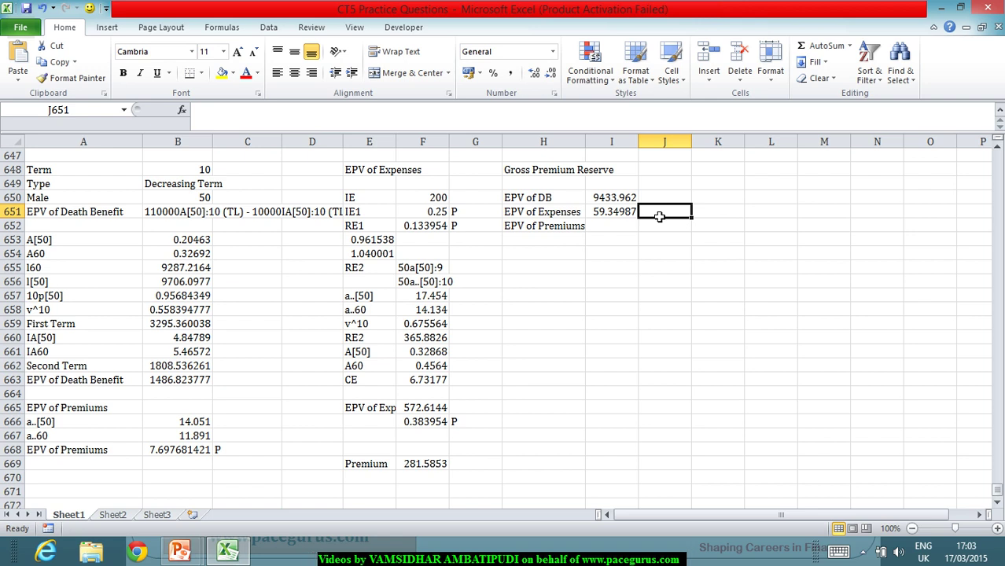
type("=200*")
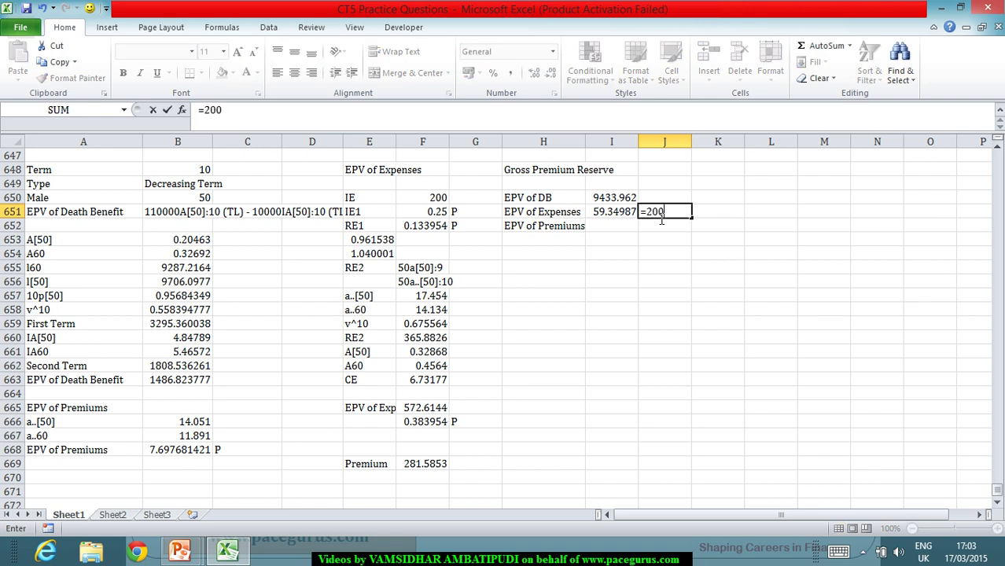
type("1.01923)")
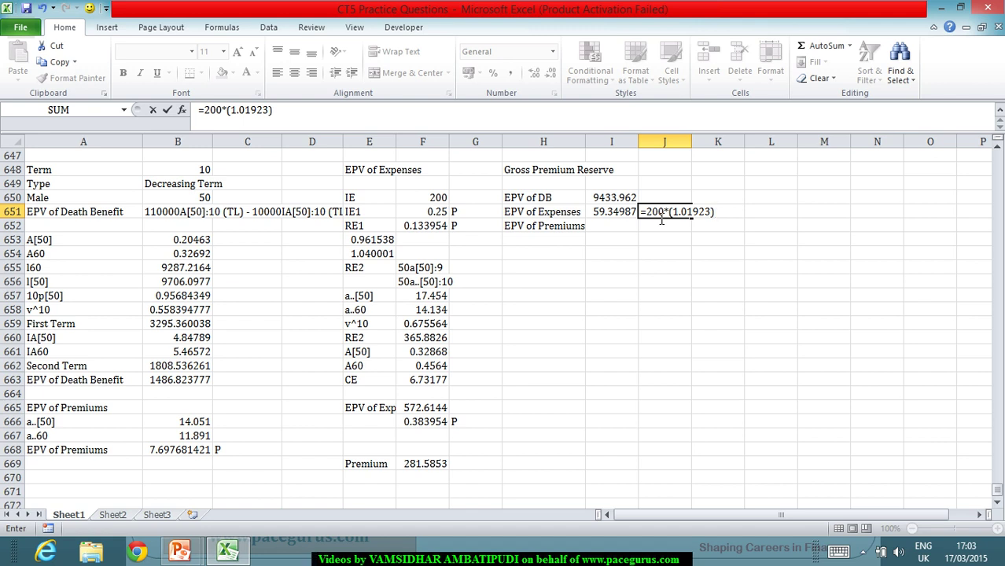
type("^9")
type("/1.04")
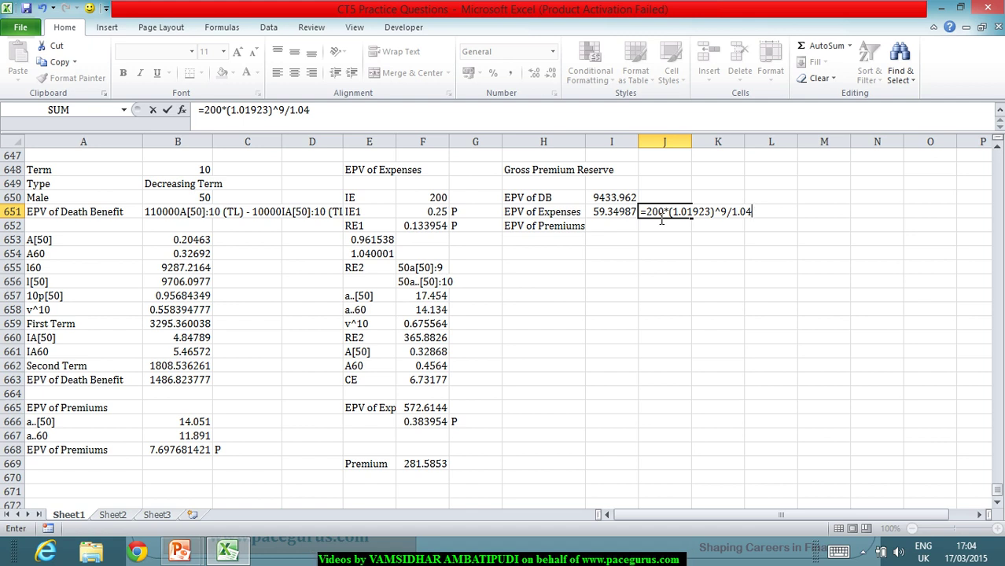
key("Return")
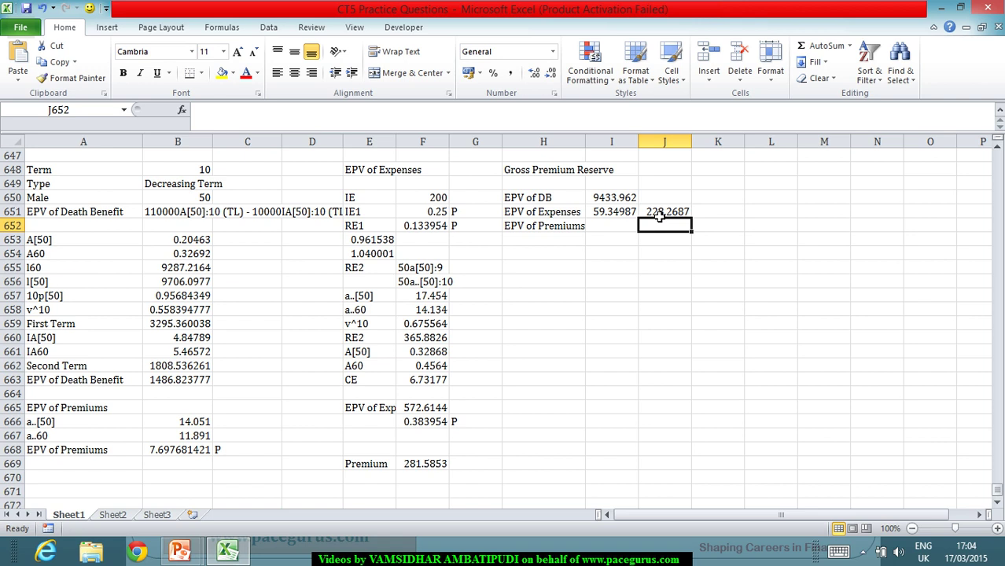
Calculate the EPV of Premiums in I652, net of the 2% renewal expense, with the formula =98%*F669
key("Left")
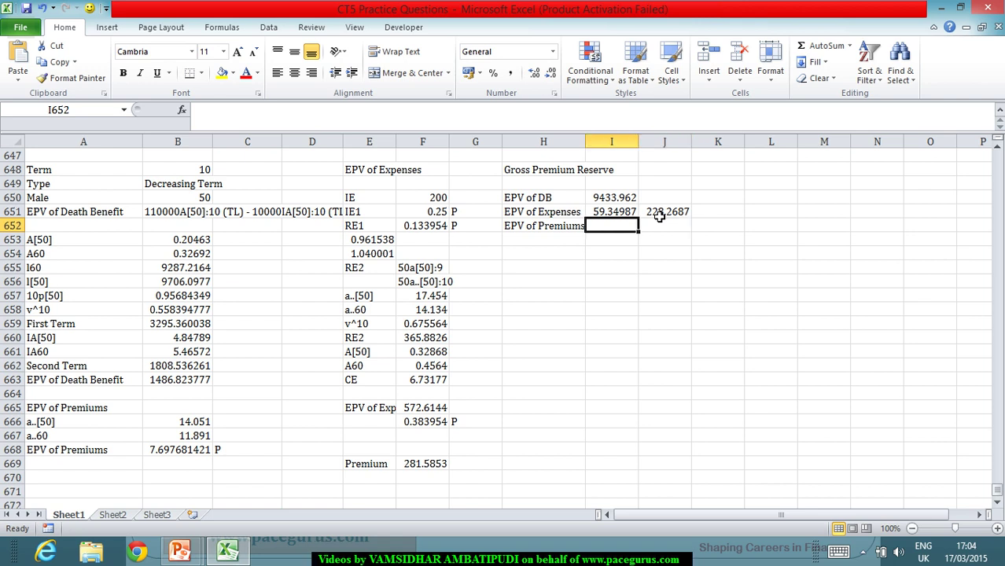
type("0.")
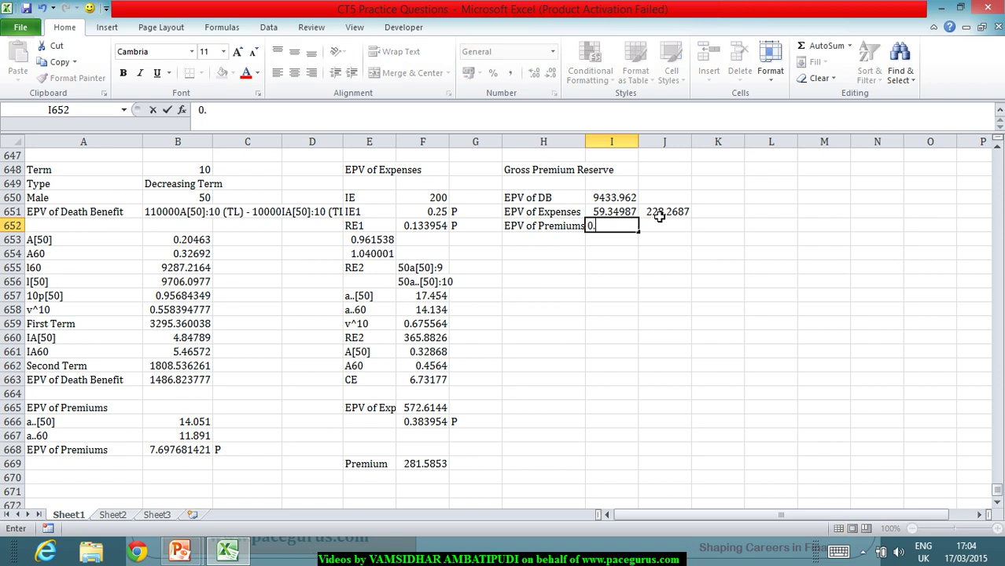
key("BackSpace")
key("BackSpace")
type("=")
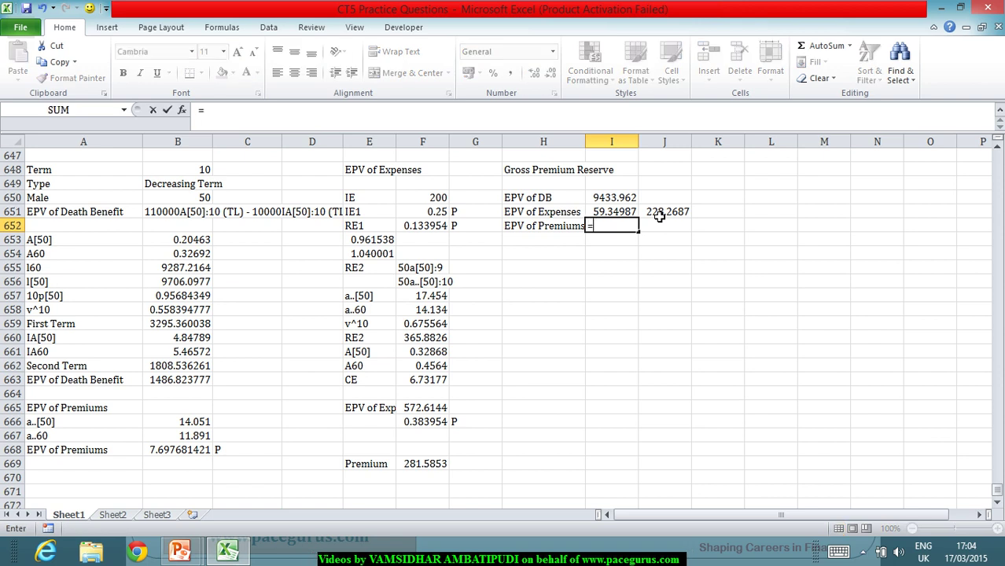
type("98%*")
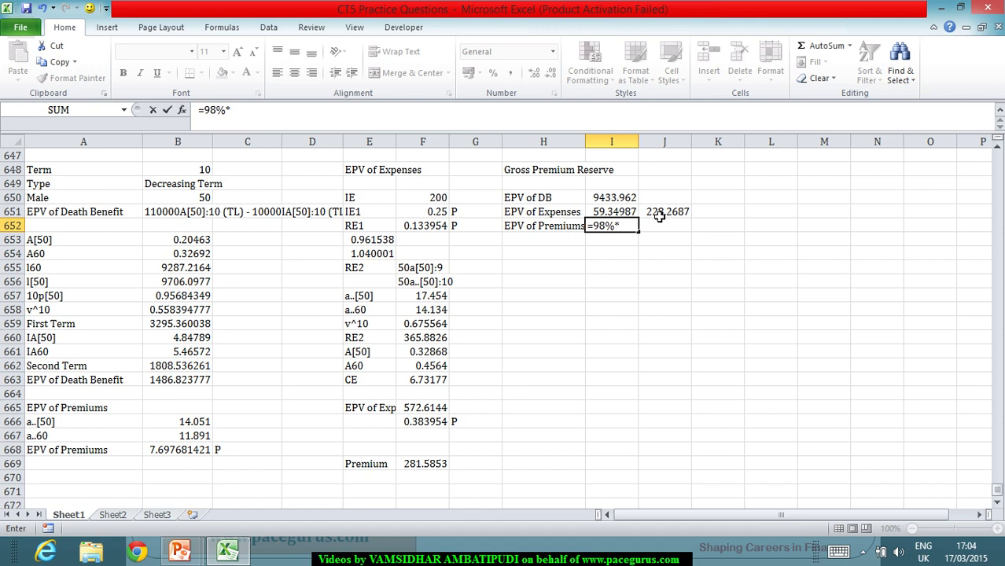
left_click(433, 463)
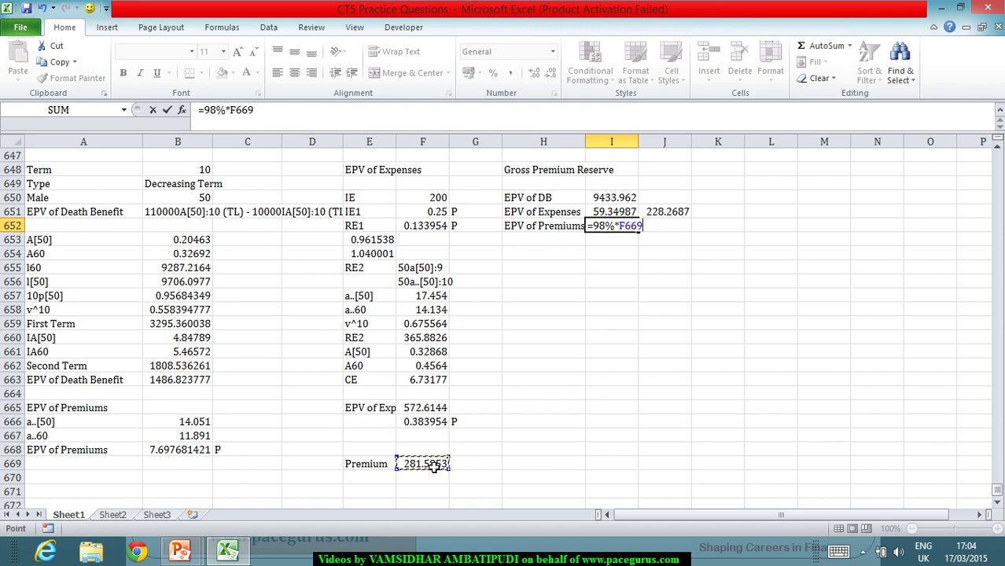
key("Return")
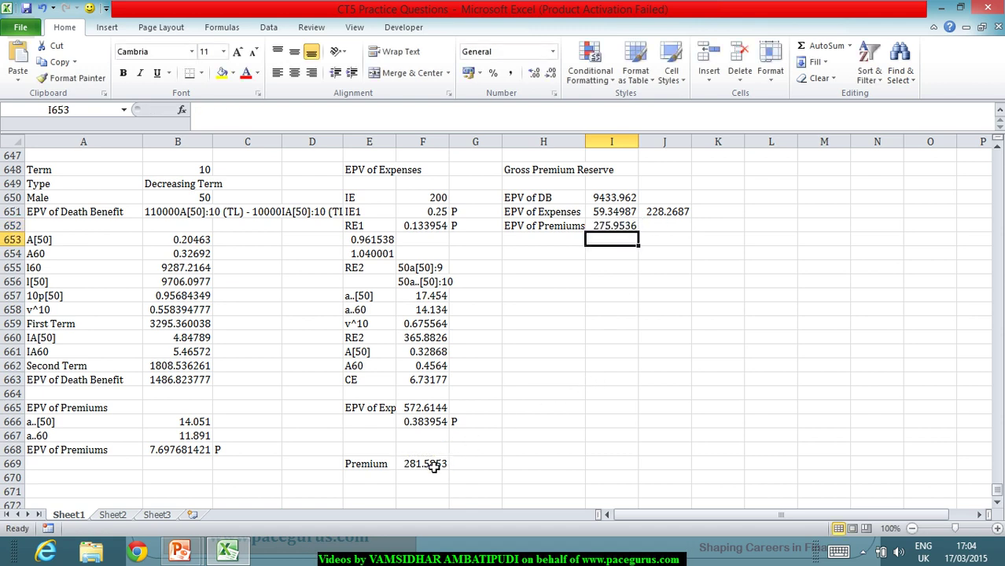
Label H654 as GP Reserve and move to I654
key("Down")
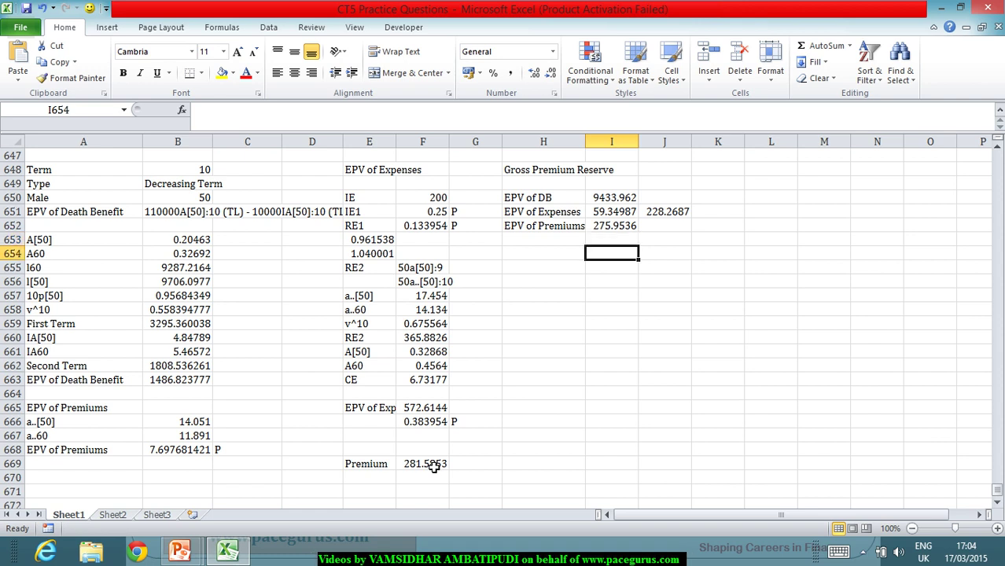
key("Left")
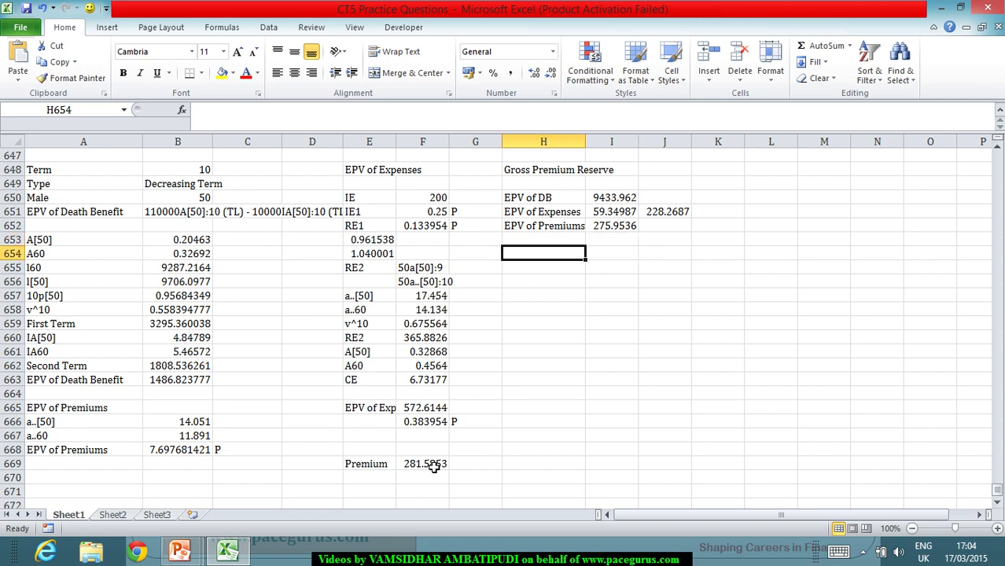
type("GP Reserve")
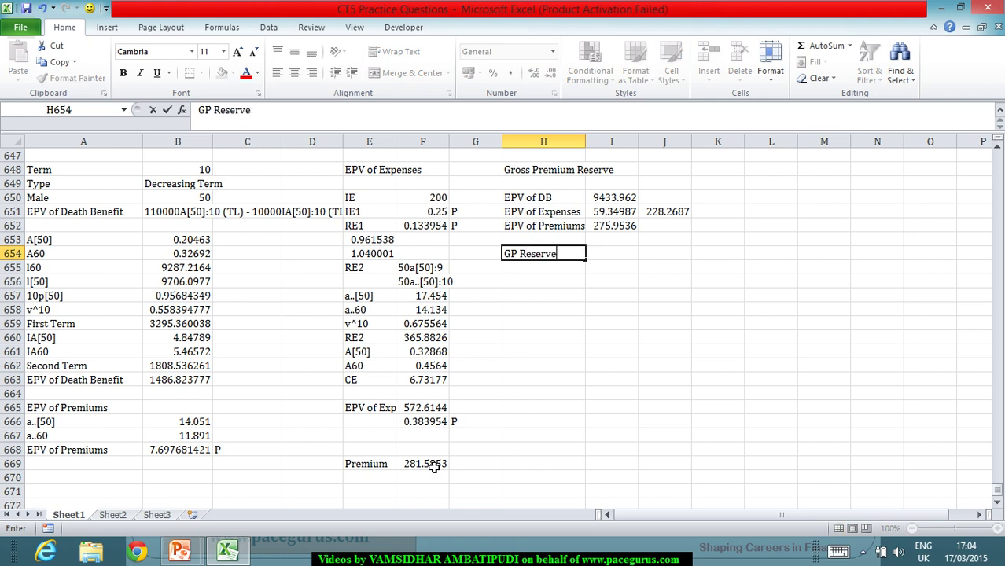
key("Tab")
Calculate the gross premium reserve in I654 with the formula =I650*.007140+J651*0.007140+I651-I652
type("=")
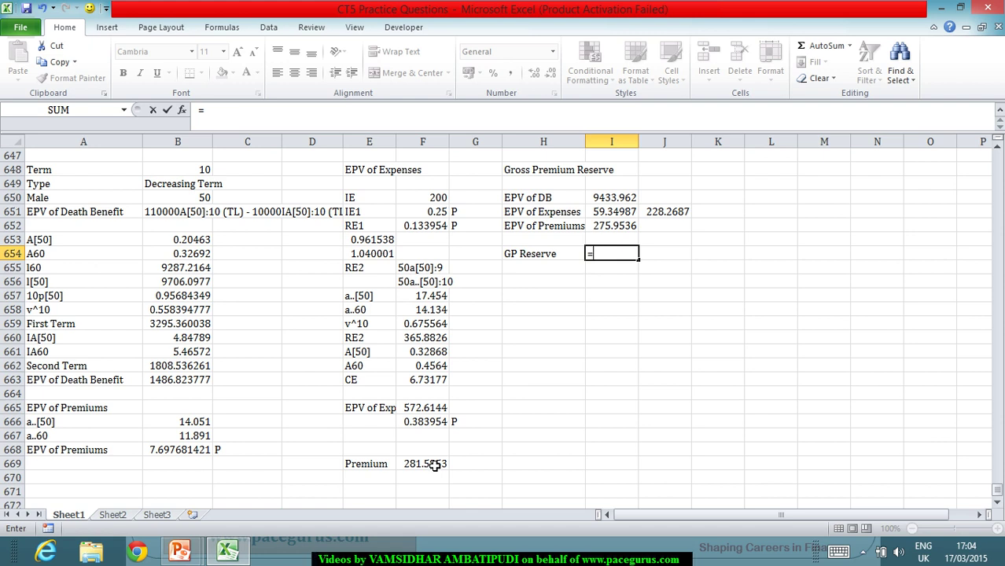
left_click(627, 203)
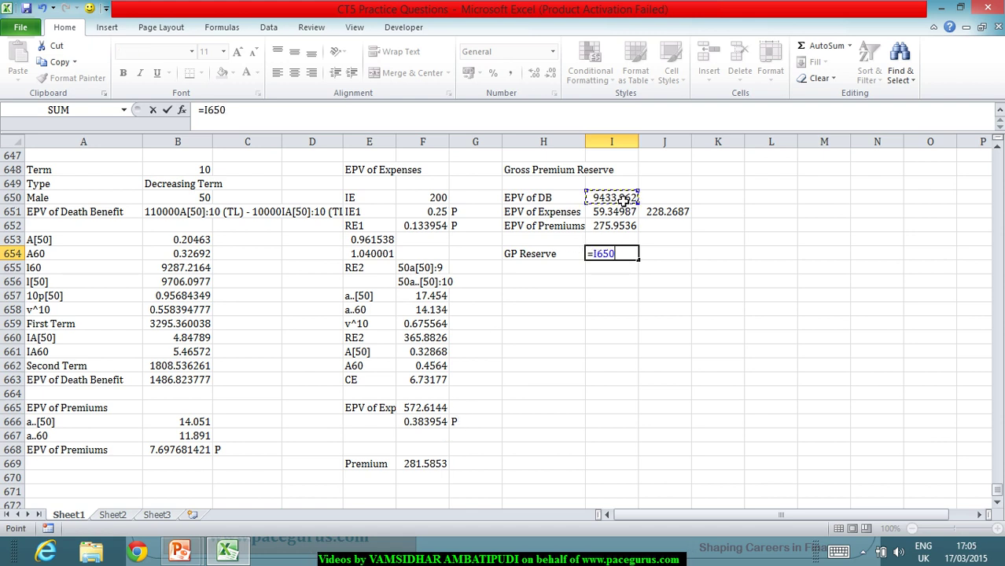
type("*")
type(".00")
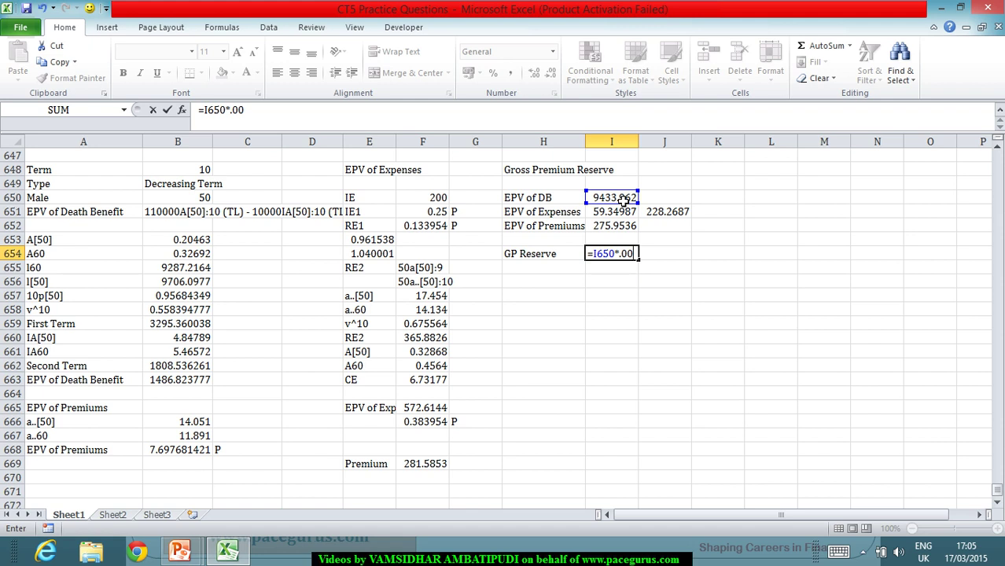
type("7140")
type("+")
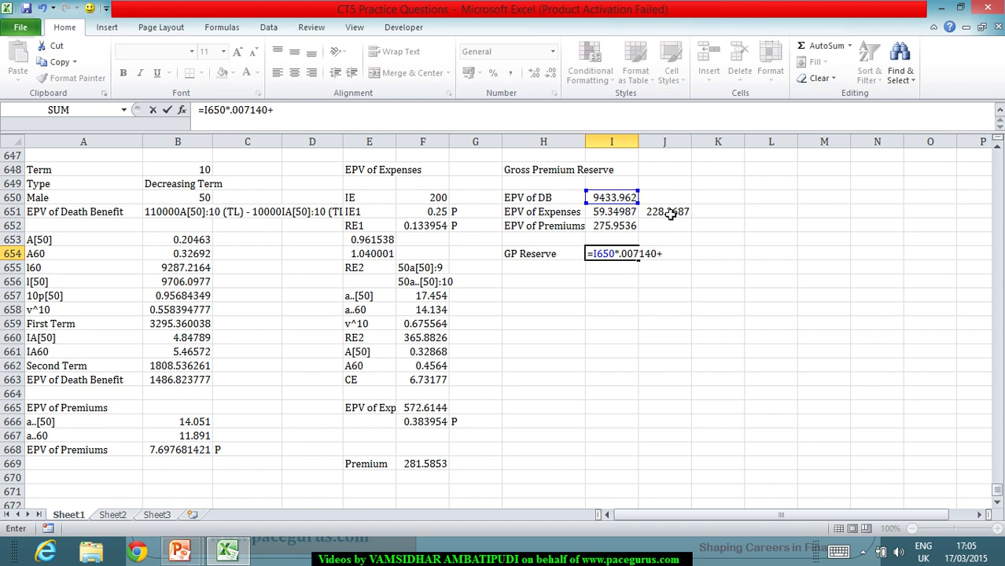
left_click(668, 212)
type("*")
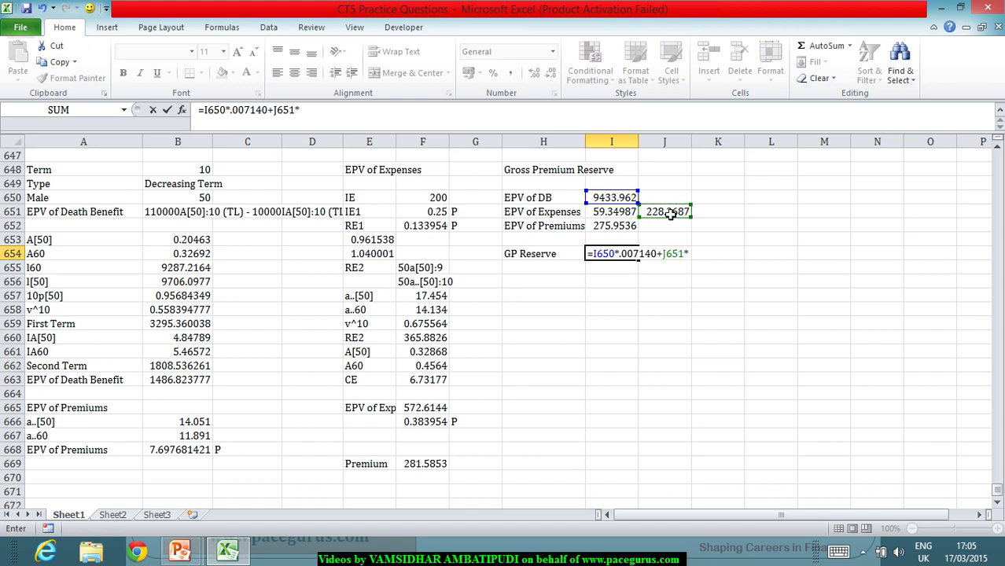
type("0.007140")
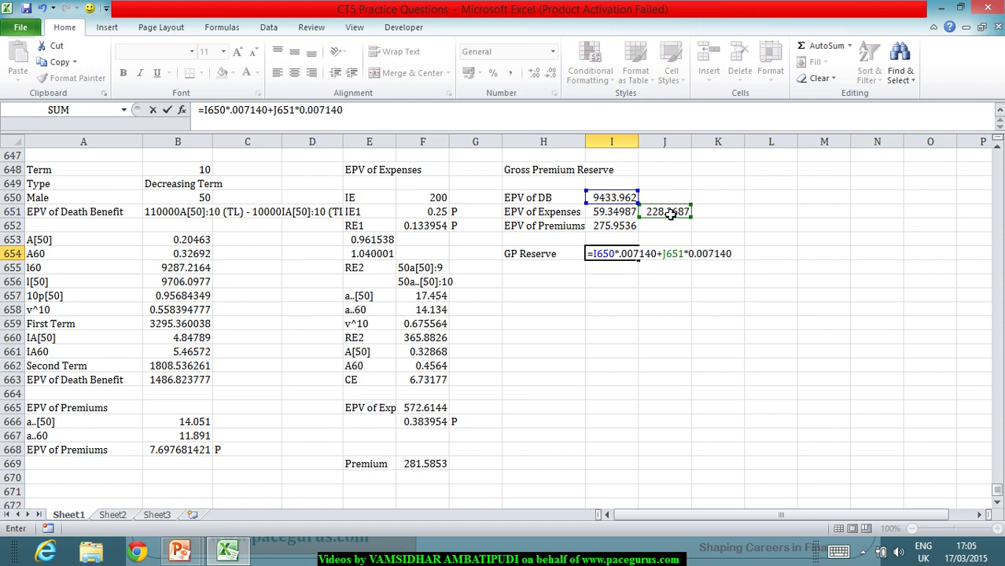
type("+")
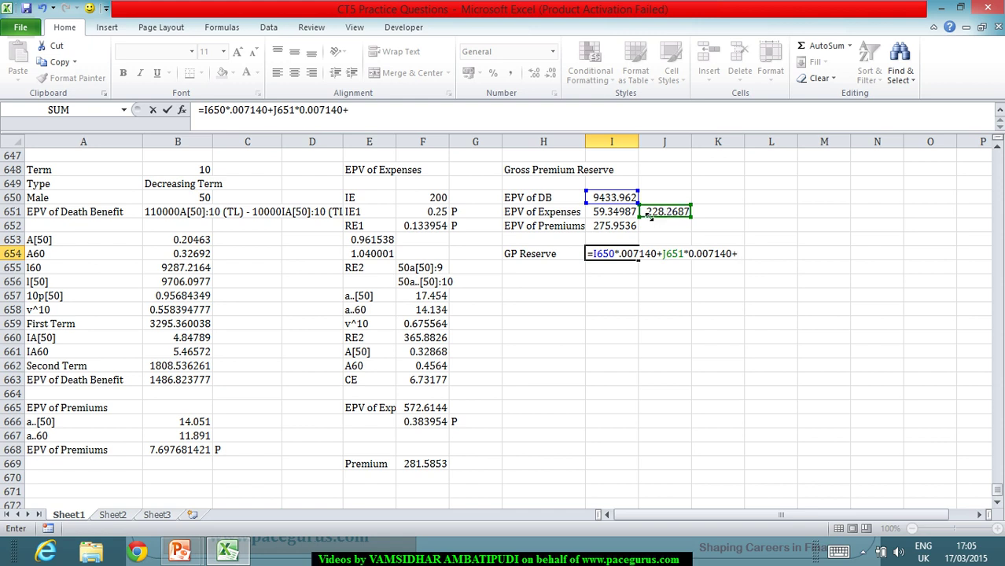
left_click(603, 217)
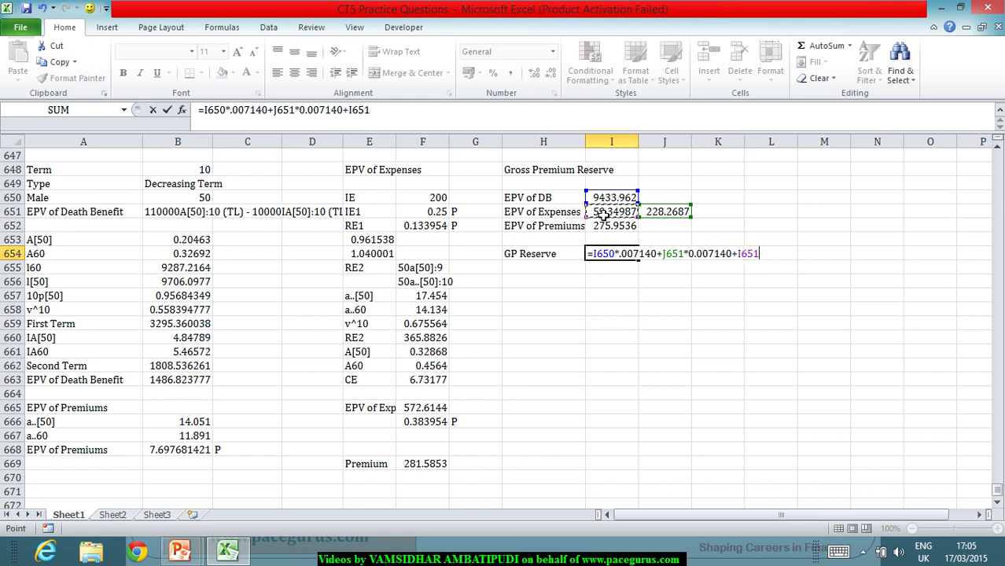
type("-")
left_click(607, 232)
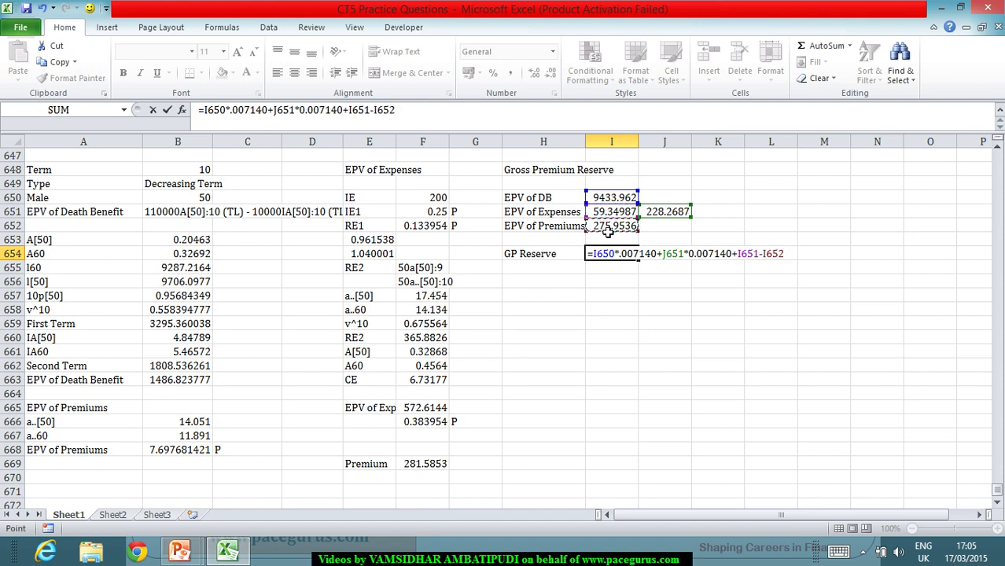
key("Return")
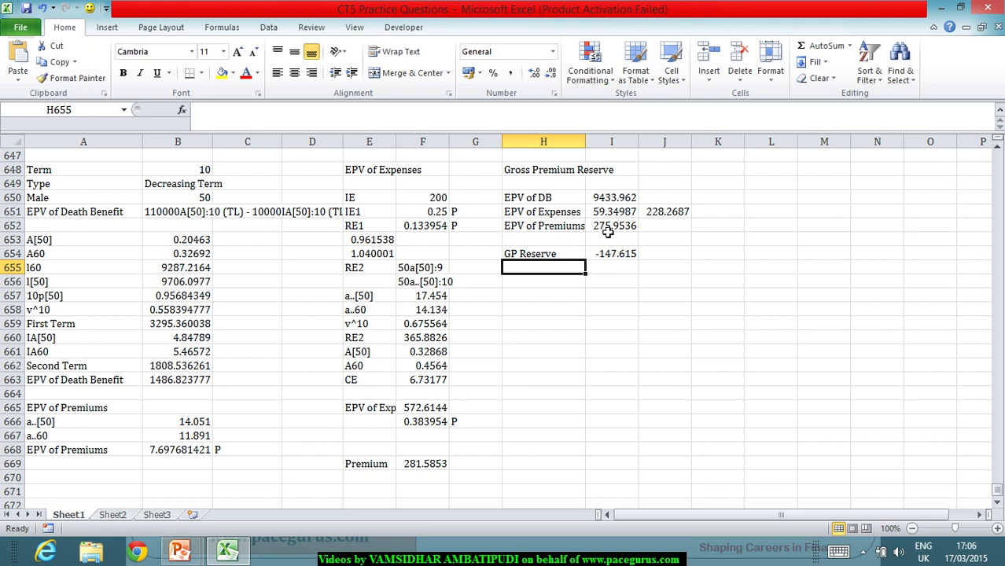